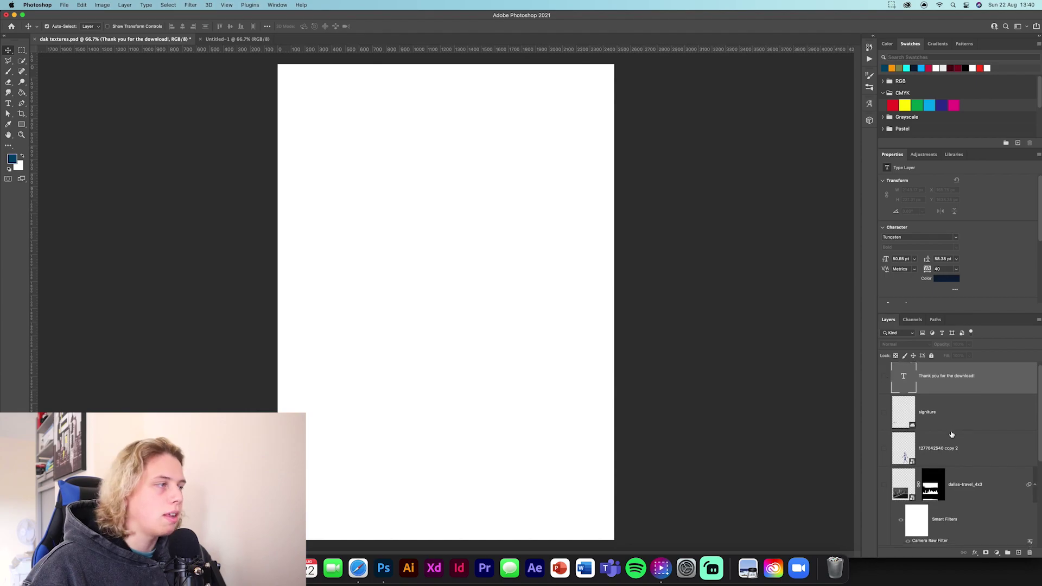
click(892, 415)
click(893, 416)
click(892, 415)
click(892, 415)
scroll(981, 424, down, 3)
scroll(981, 424, down, 2)
click(886, 439)
click(885, 440)
click(885, 460)
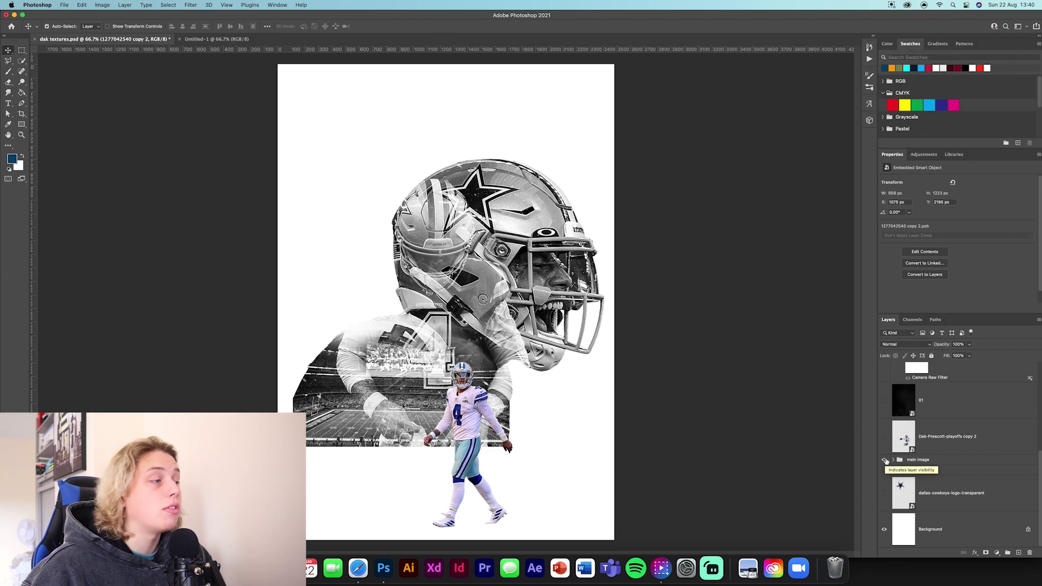
Step: Make the Dak-Prescott-playoffs copy 2 layer visible
click(932, 463)
scroll(942, 446, up, 3)
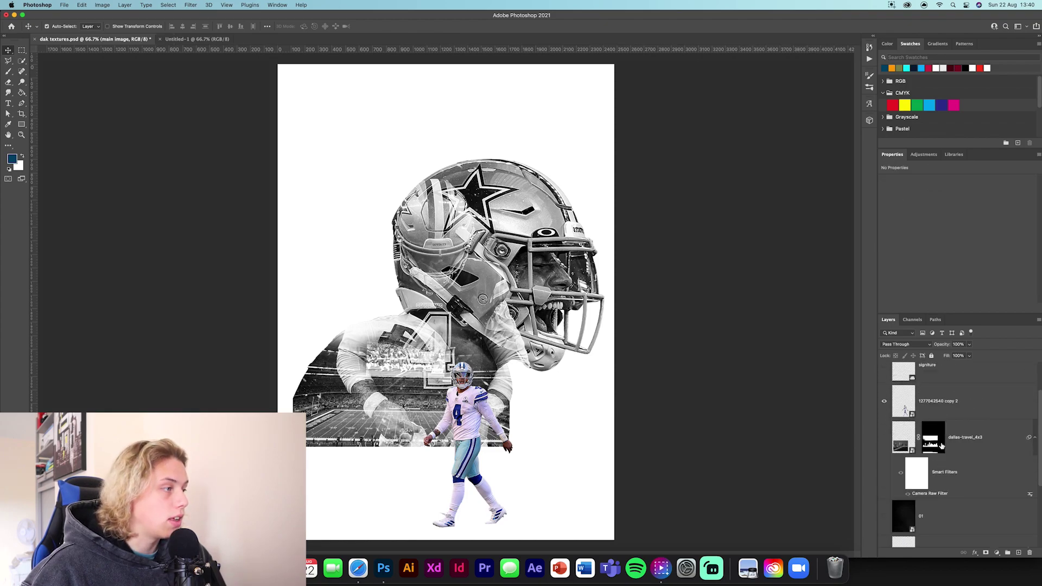
scroll(959, 533, down, 3)
click(956, 499)
click(885, 494)
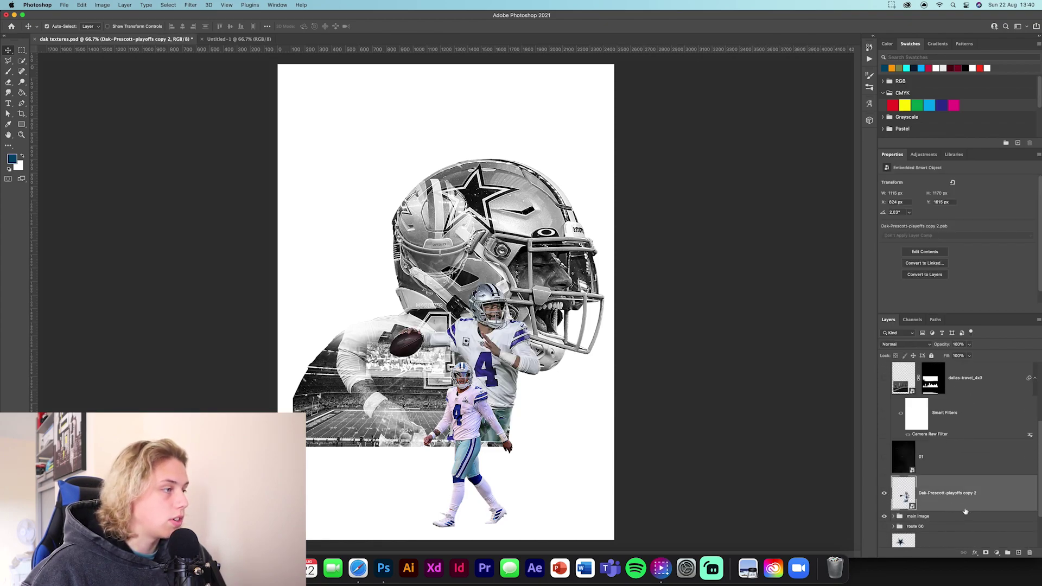
super+click(965, 511)
scroll(973, 410, up, 3)
click(976, 402)
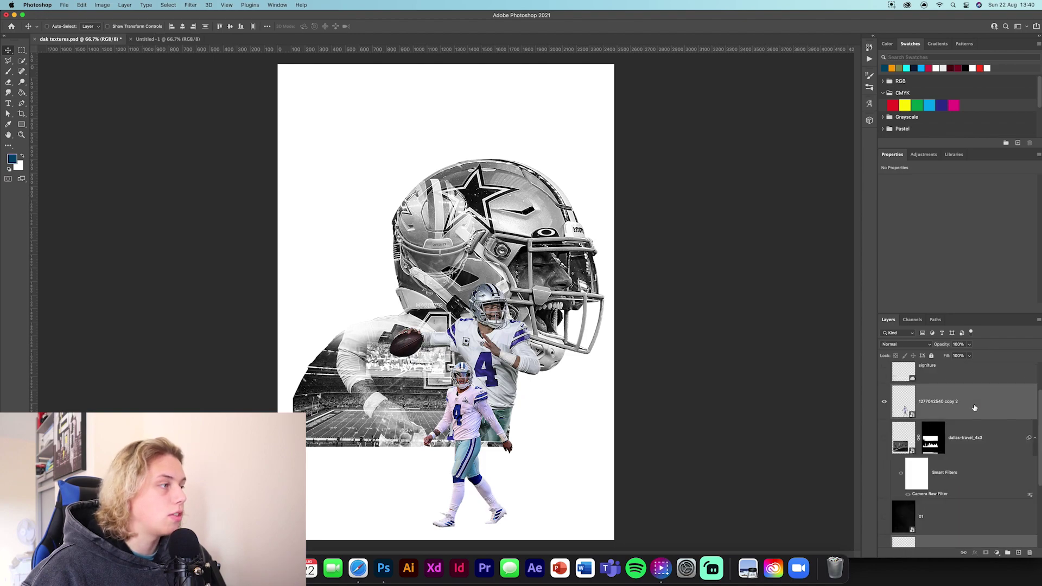
drag(981, 403, 462, 356)
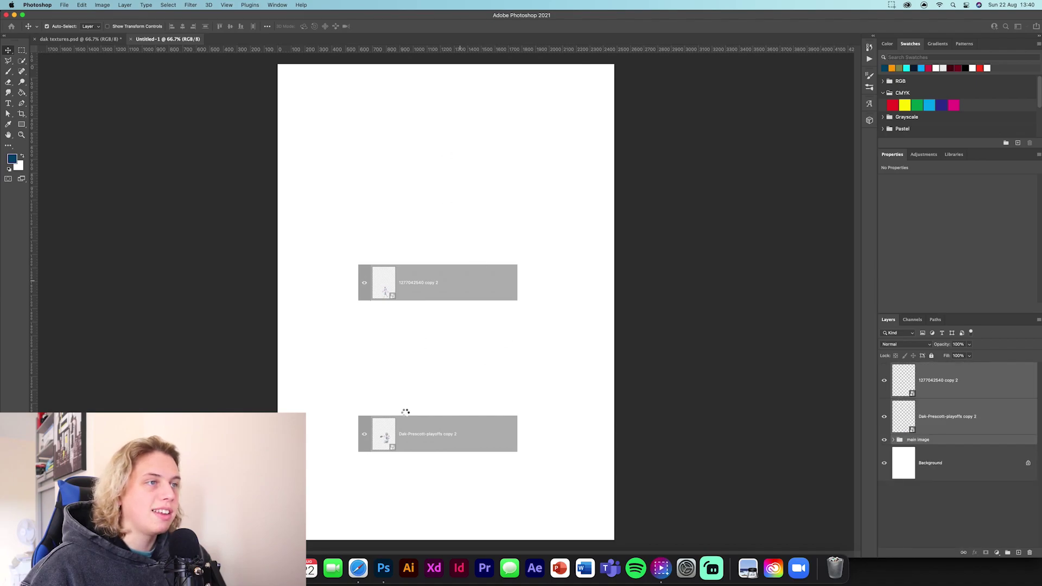
Step: Move the copied artwork so it is centred across the page width at about X 1240 px, Y 1801 px
key(super+t)
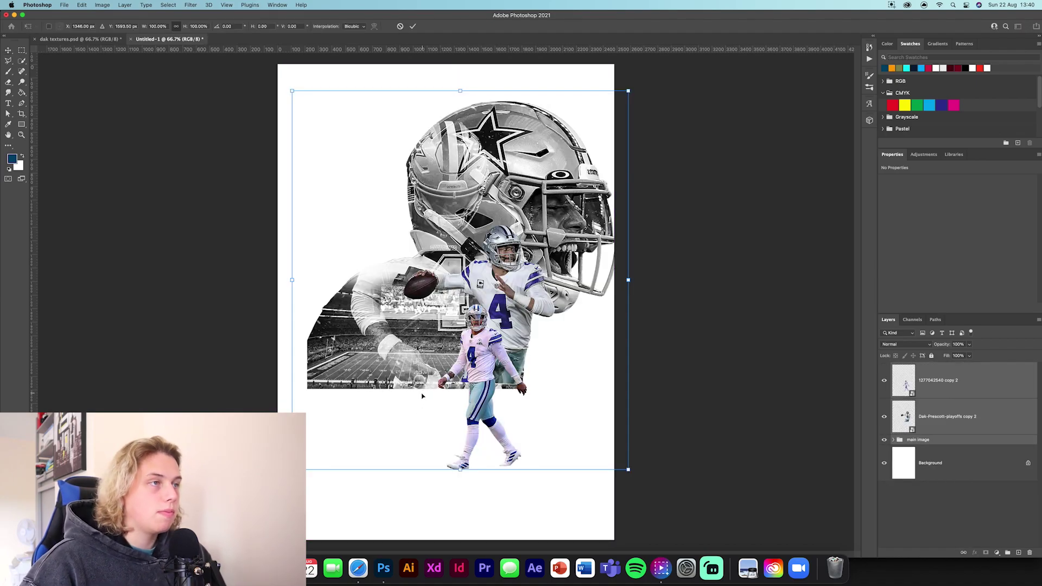
drag(475, 326, 463, 359)
click(414, 27)
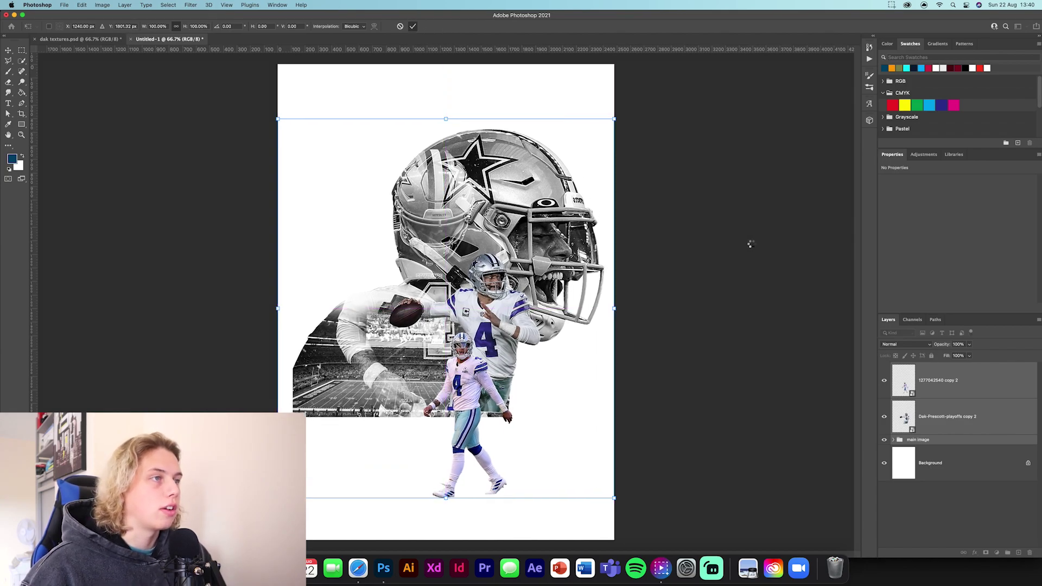
Step: Hide the Dak-Prescott-playoffs copy 2 layer and main image group, and move the walking player slightly down to about Y 2016 px
click(956, 417)
drag(884, 417, 884, 440)
click(959, 380)
key(super+t)
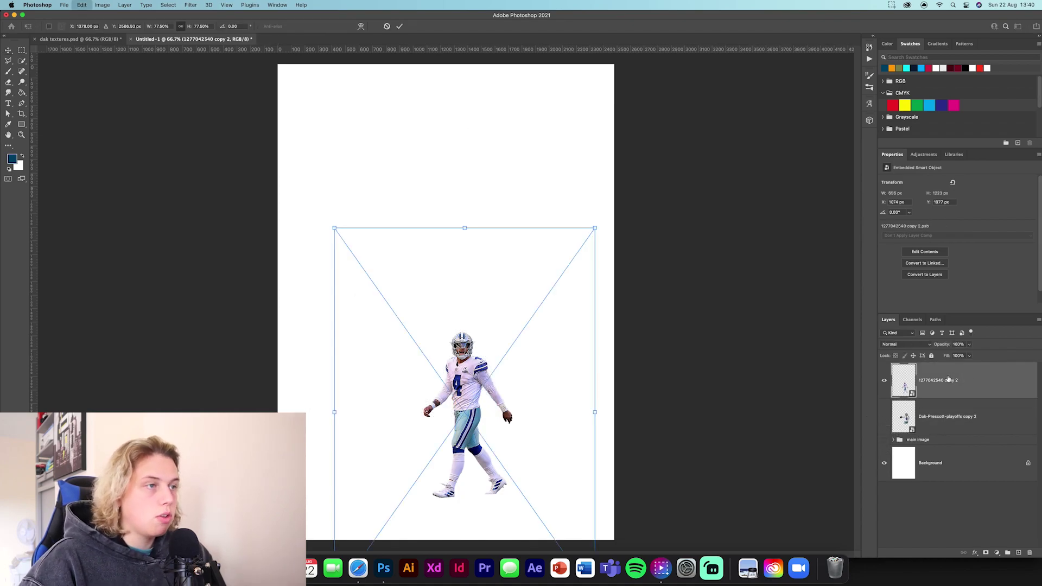
drag(461, 398, 461, 409)
click(400, 26)
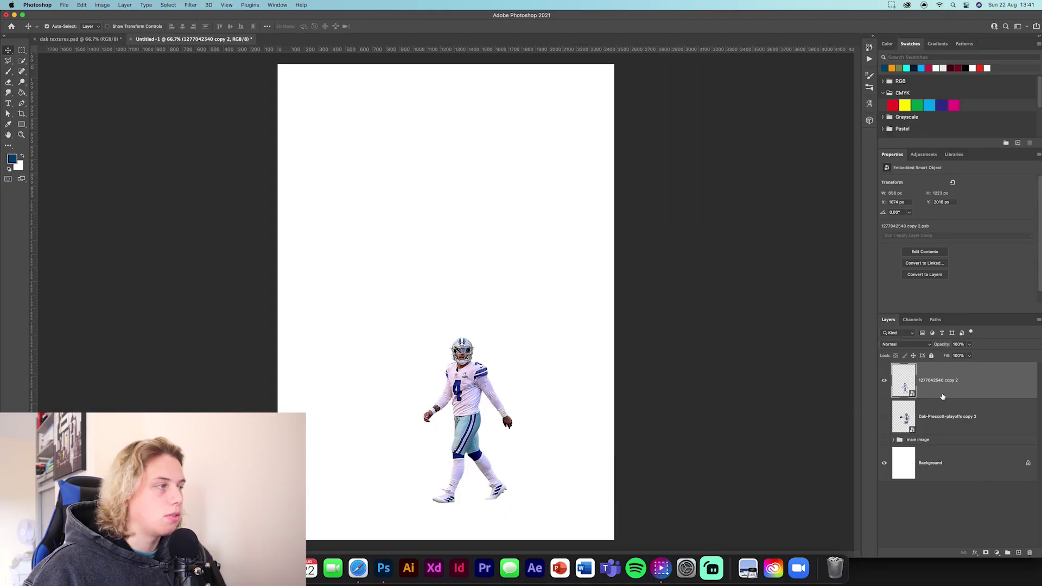
Step: Create a new layer directly beneath the walking player's layer and name it foot shadow
click(934, 426)
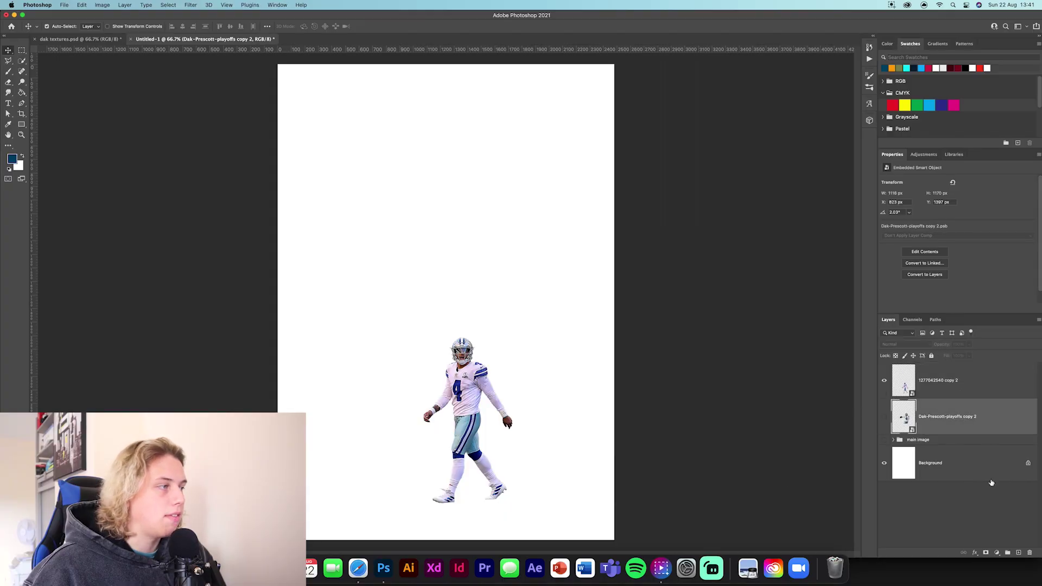
click(1019, 553)
double_click(933, 417)
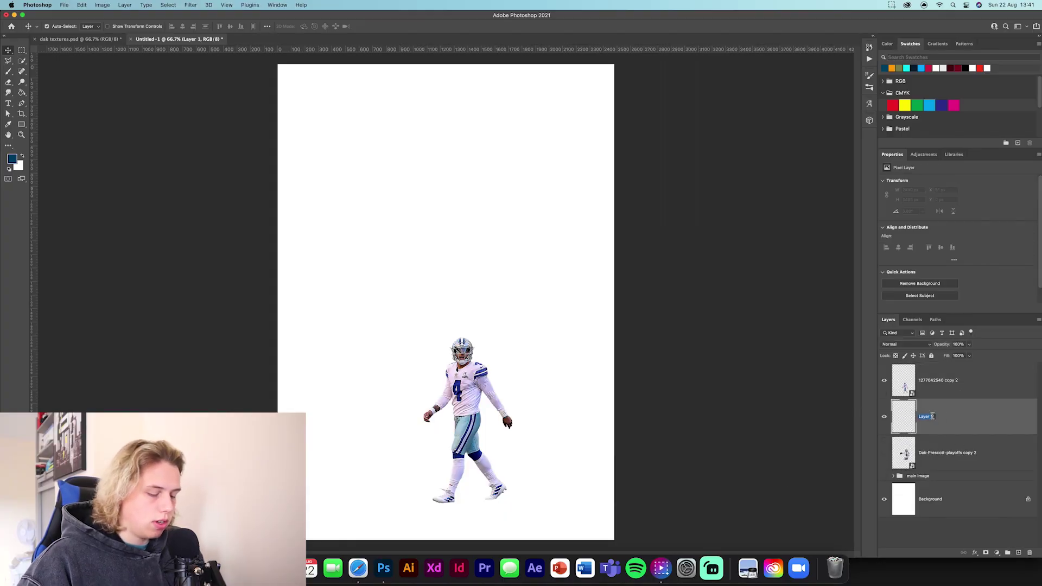
text(foot shadow)
key(Return)
Step: Set up a soft, flattened Brush tip with 0% hardness and black as the foreground colour
key(b)
click(56, 28)
click(32, 102)
drag(25, 55, 27, 55)
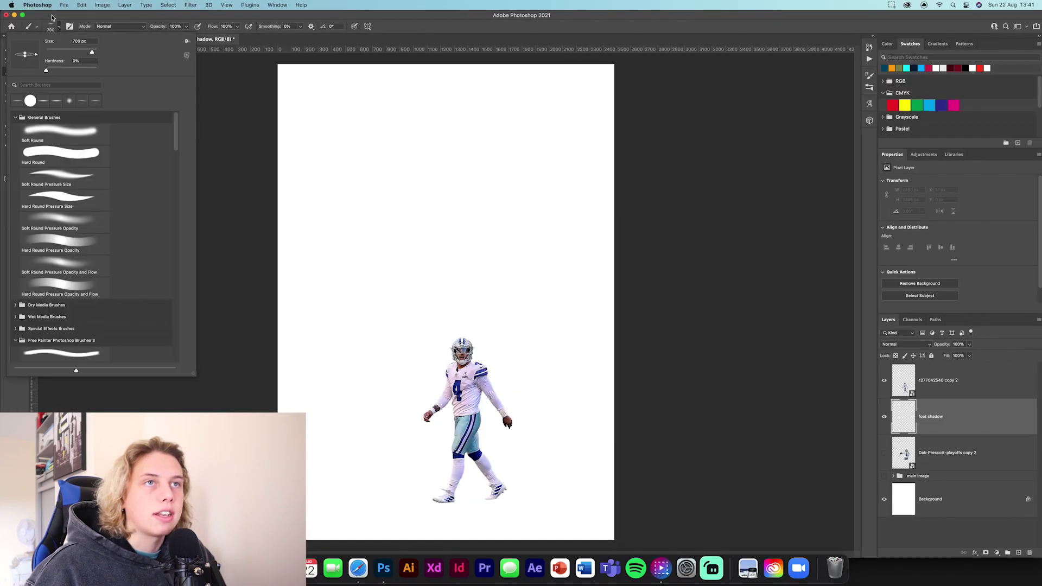
click(143, 40)
click(9, 169)
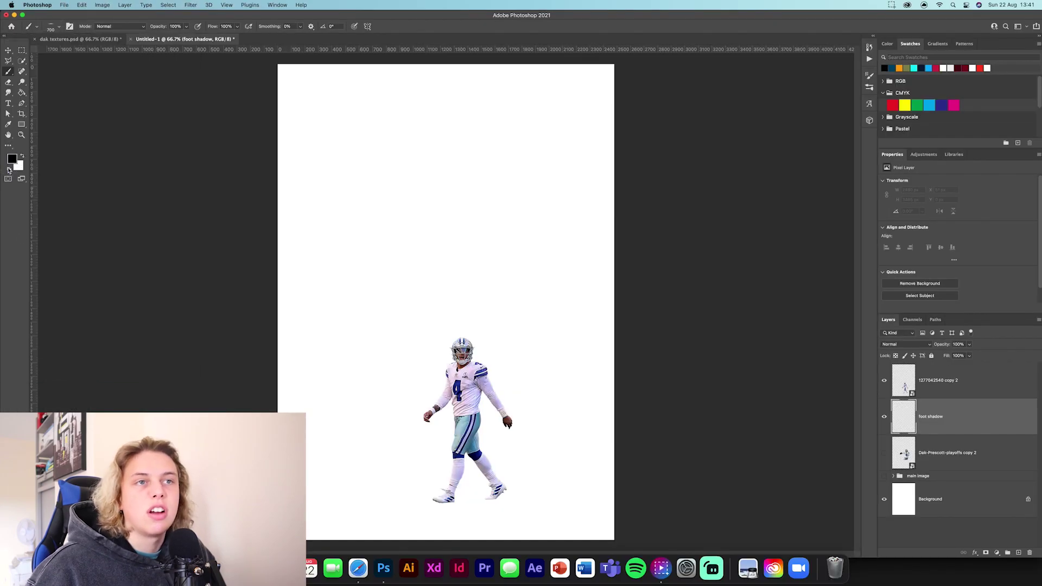
Step: Reduce the brush size and paint soft black contact shadows under both of the walking player's shoes, undoing the misplaced dab
key(bracketleft)
key(bracketleft)
key(bracketleft)
key(bracketleft)
key(bracketleft)
key(bracketleft)
key(bracketleft)
key(bracketleft)
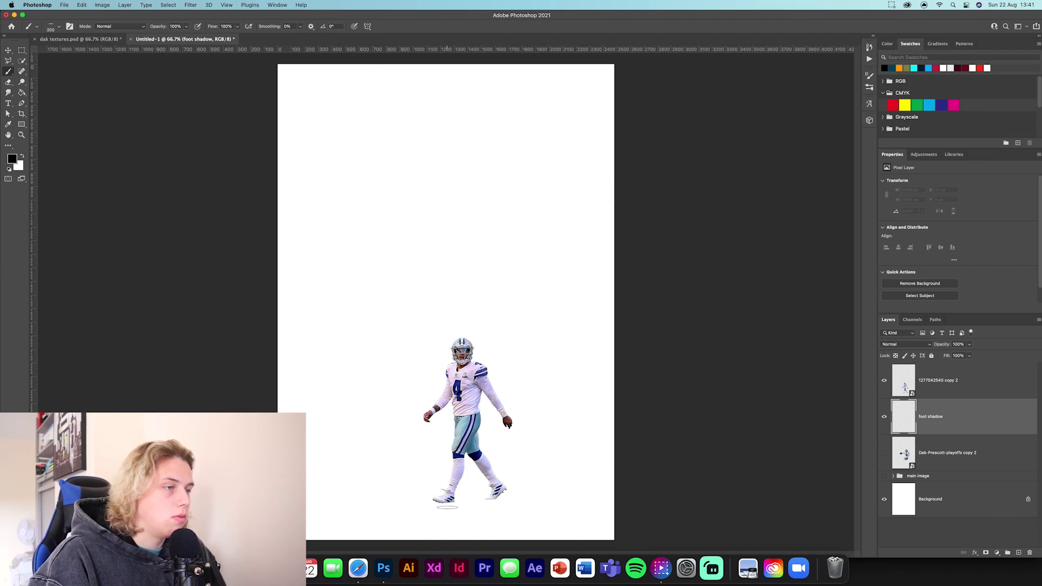
click(446, 502)
click(446, 502)
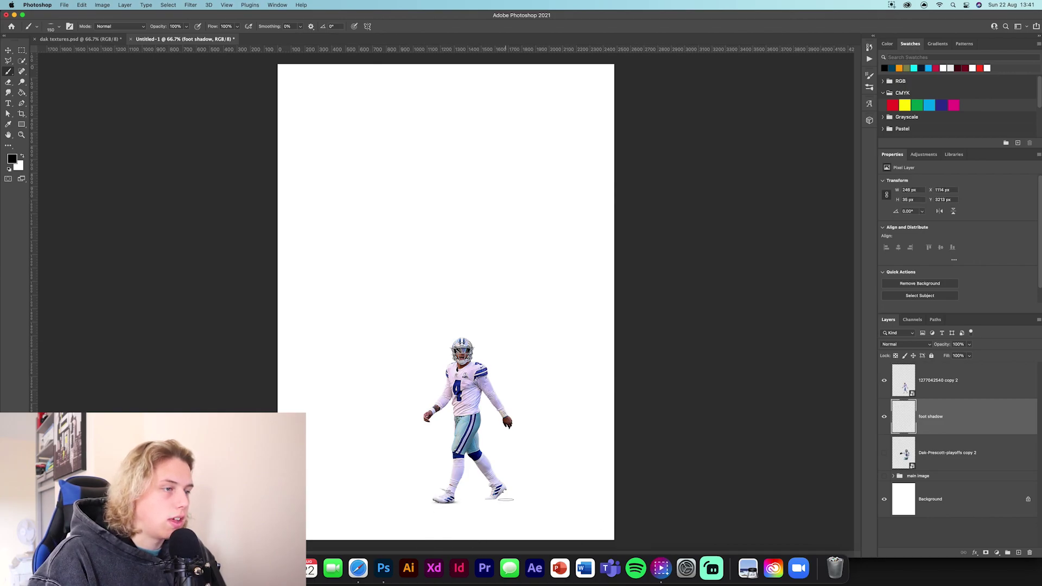
click(494, 499)
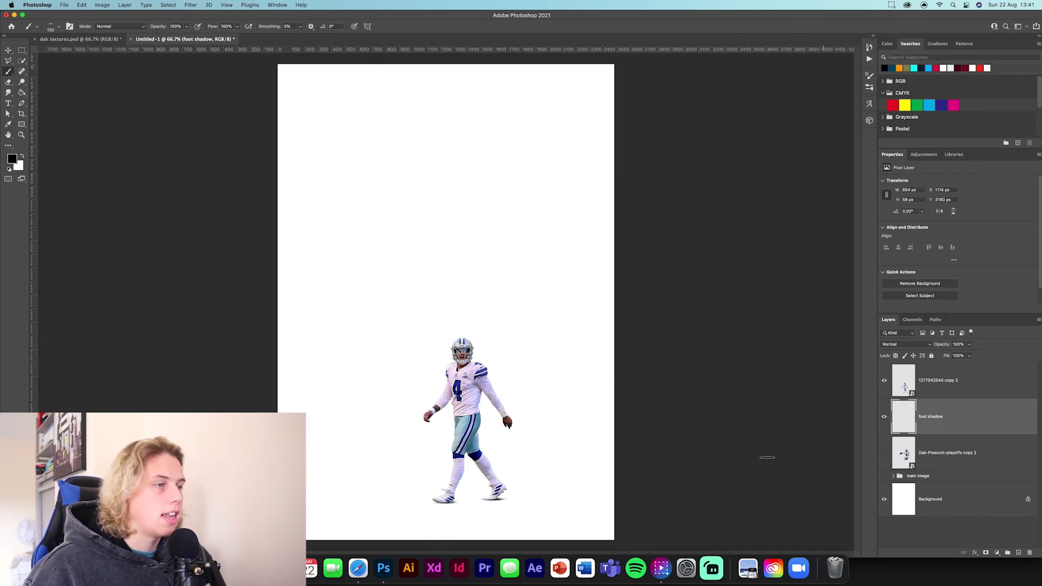
key(super+z)
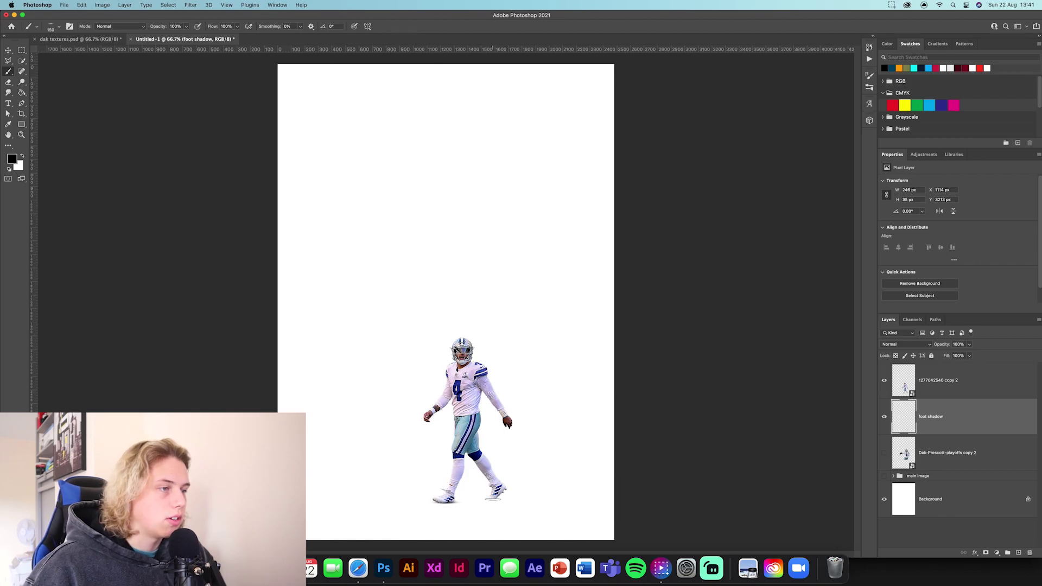
Step: Set the foot shadow layer's opacity to 80%, and select the walking player's layer with the Move tool
drag(945, 346, 944, 348)
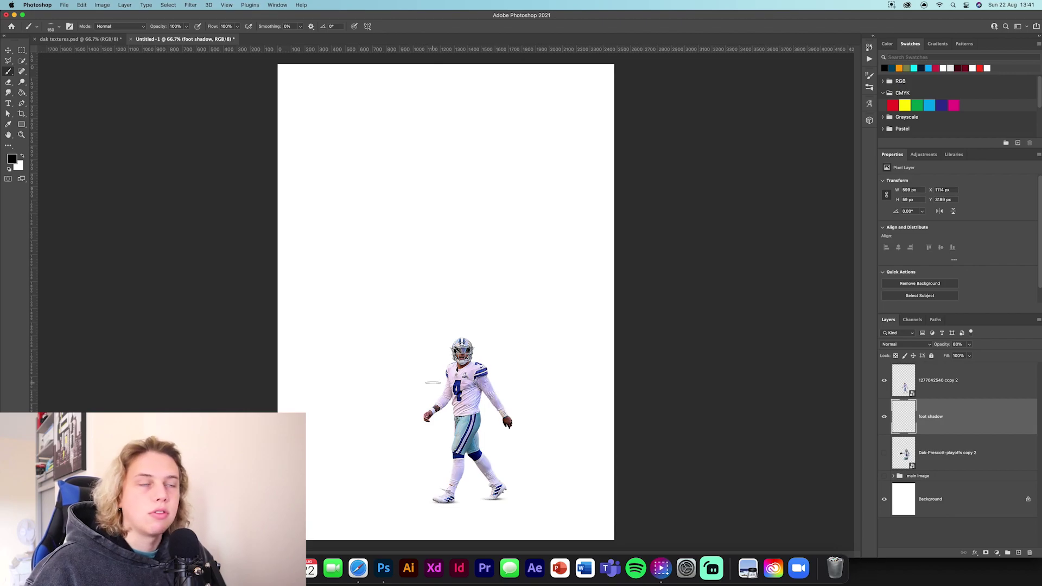
click(978, 381)
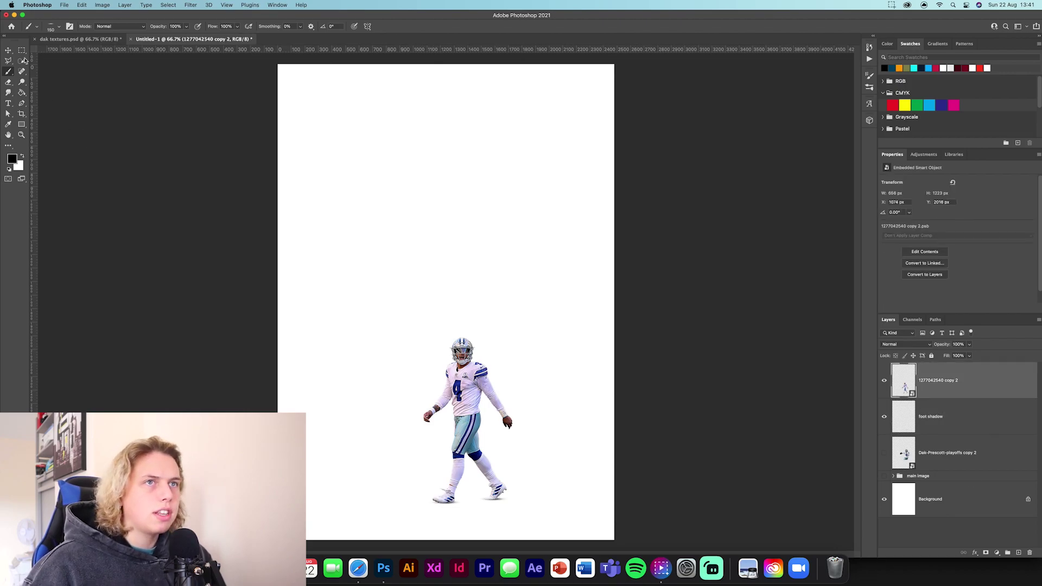
click(6, 49)
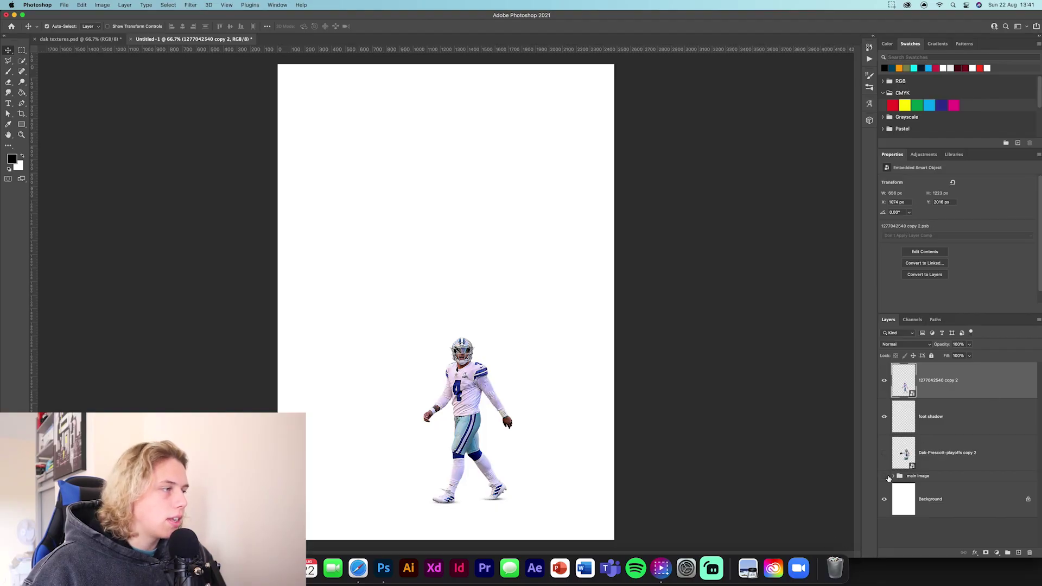
click(886, 476)
click(949, 479)
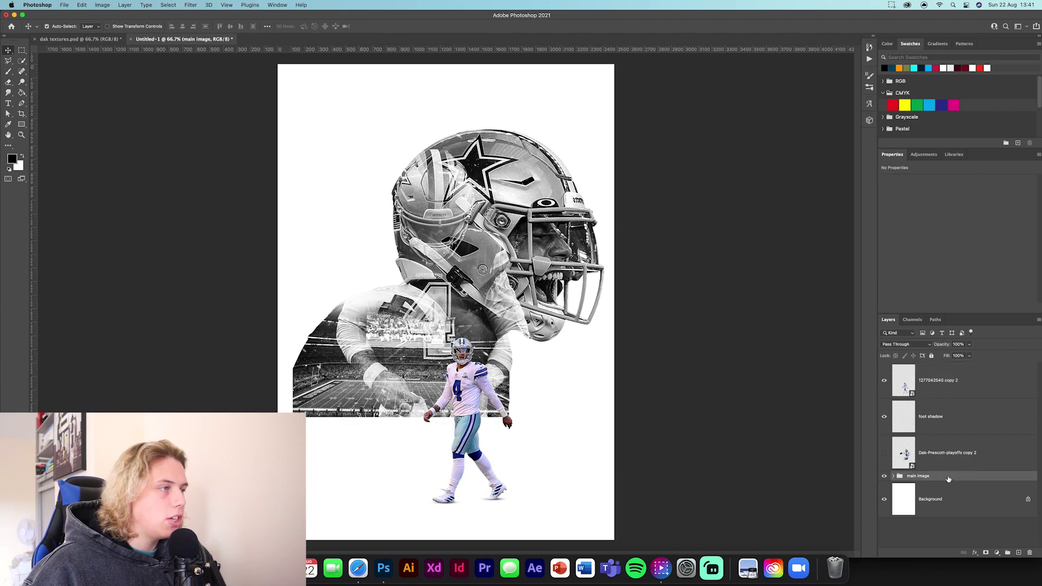
click(893, 476)
scroll(890, 435, down, 5)
drag(884, 374, 884, 491)
scroll(910, 424, down, 4)
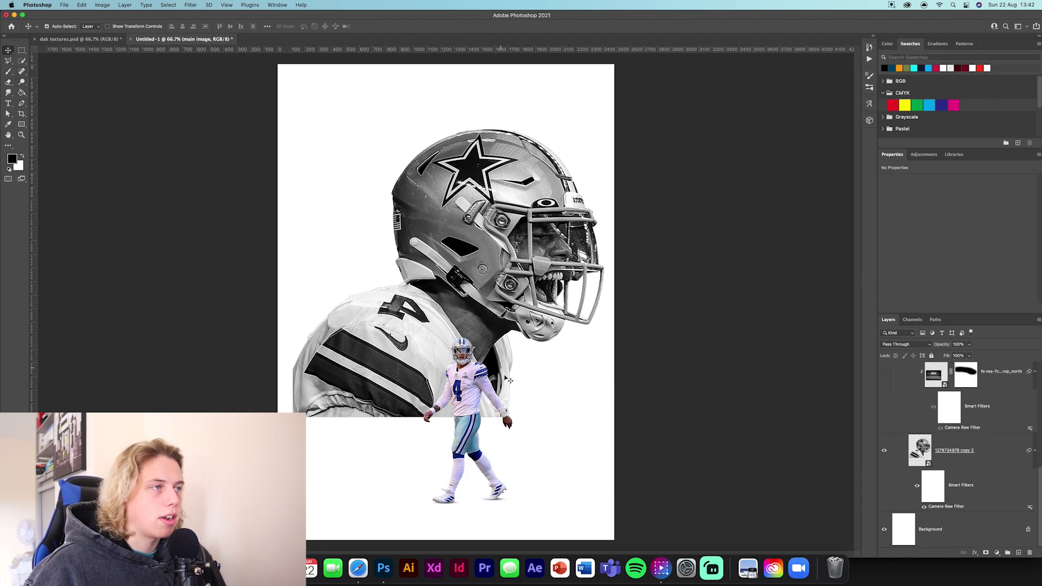
click(925, 507)
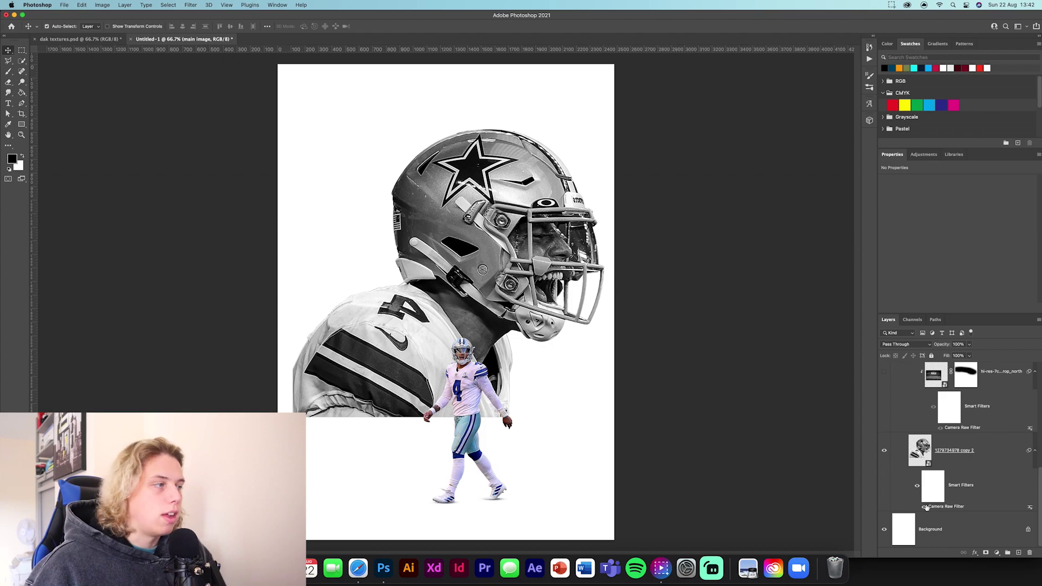
Step: Select the clipped stadium layer above the side-profile player and make it visible
scroll(916, 430, up, 3)
click(926, 445)
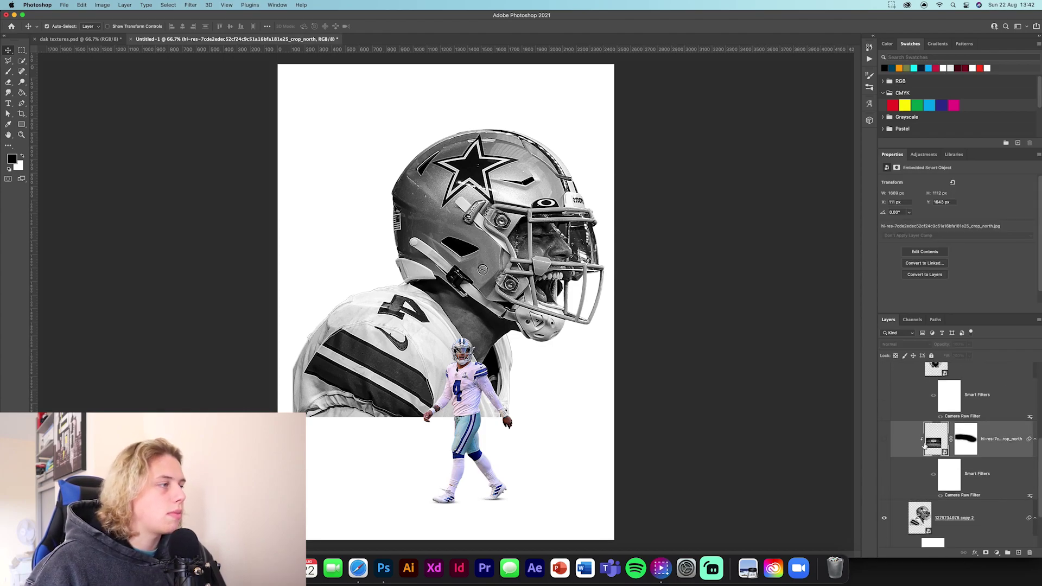
click(885, 439)
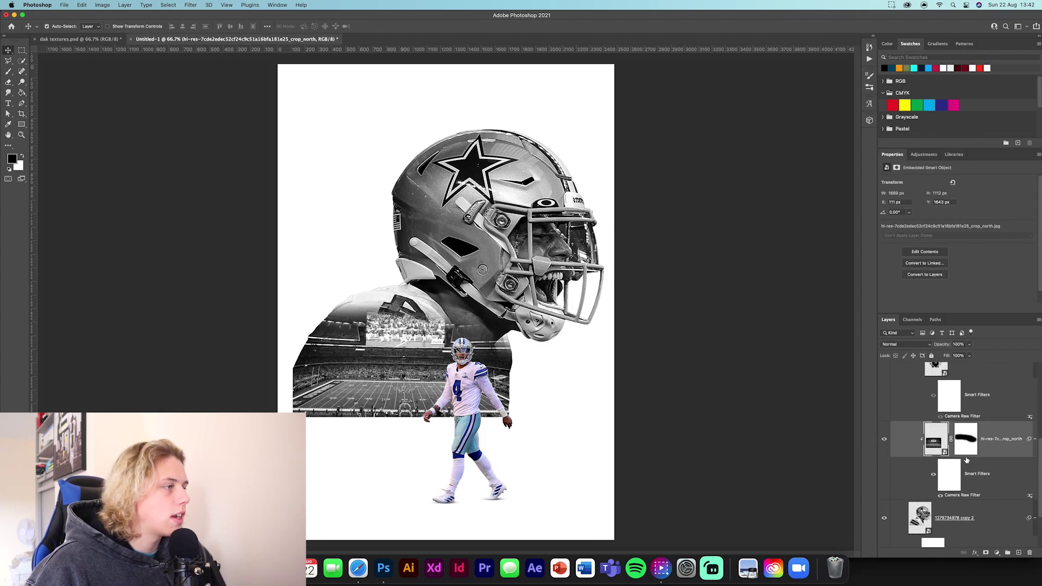
Step: Release and restore the stadium layer's clipping mask, and disable and re-enable its layer mask to compare their effects
alt+click(981, 505)
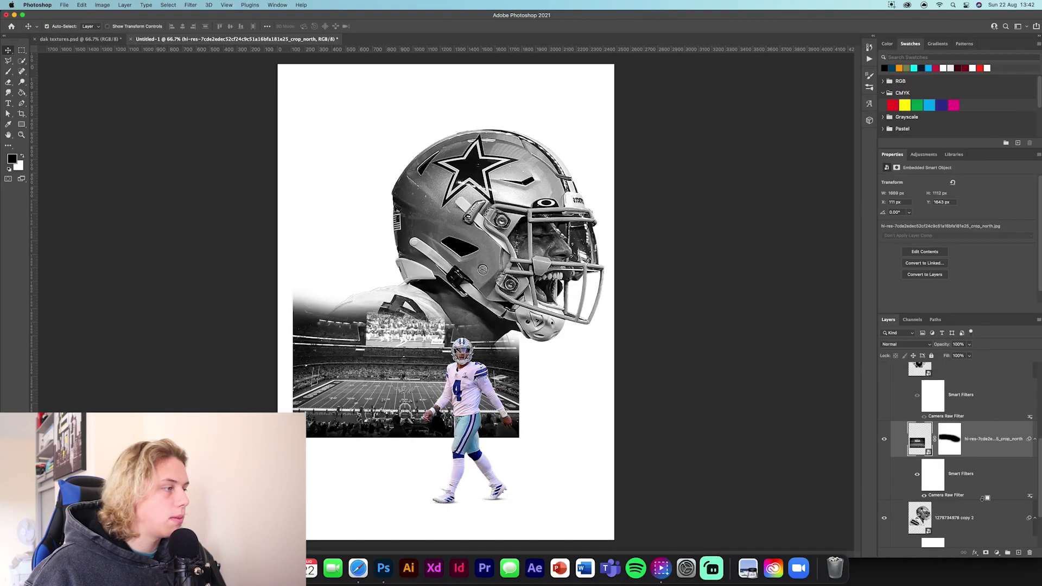
alt+click(982, 498)
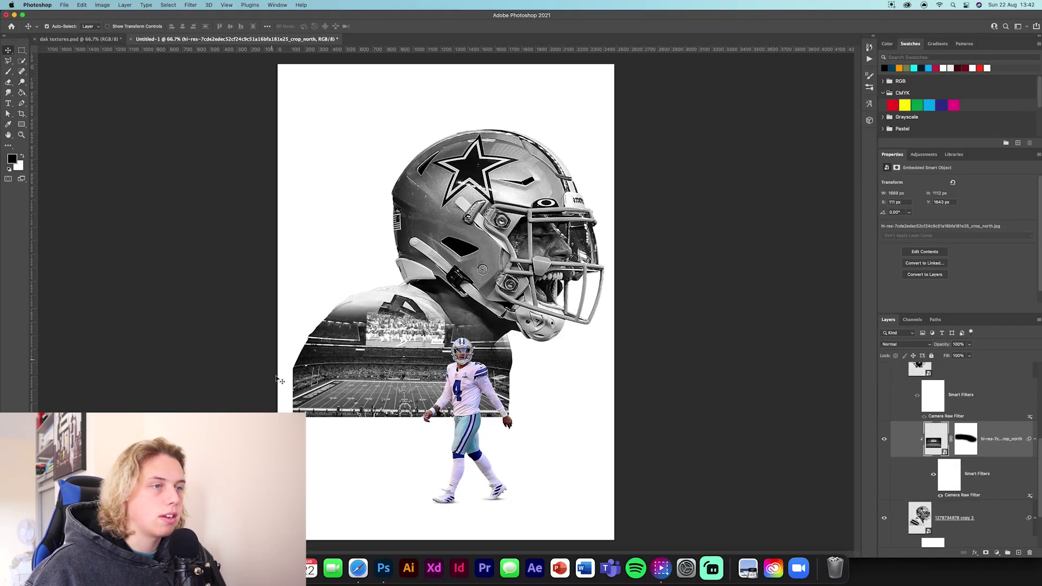
right_click(962, 452)
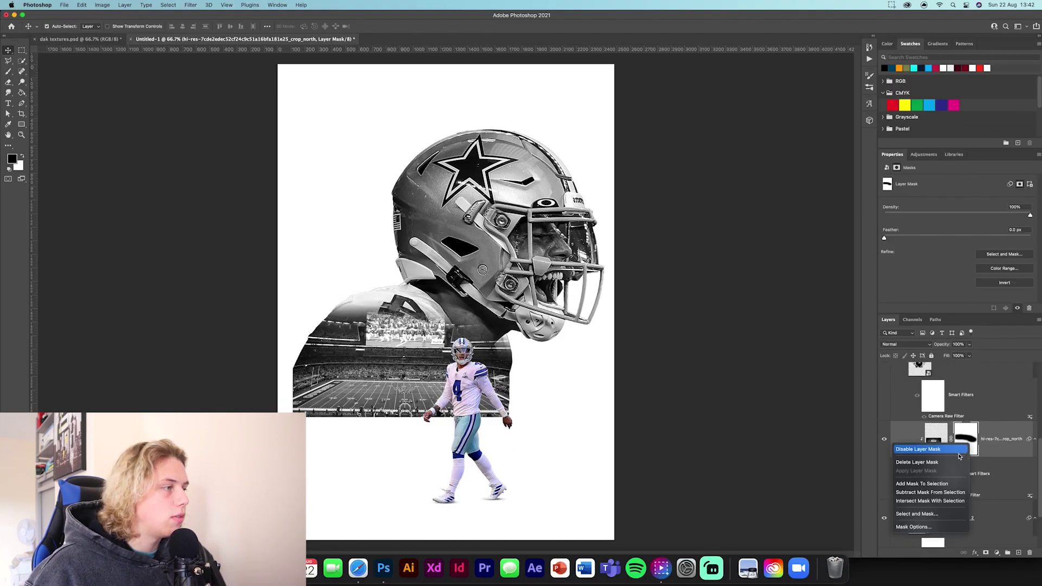
click(947, 450)
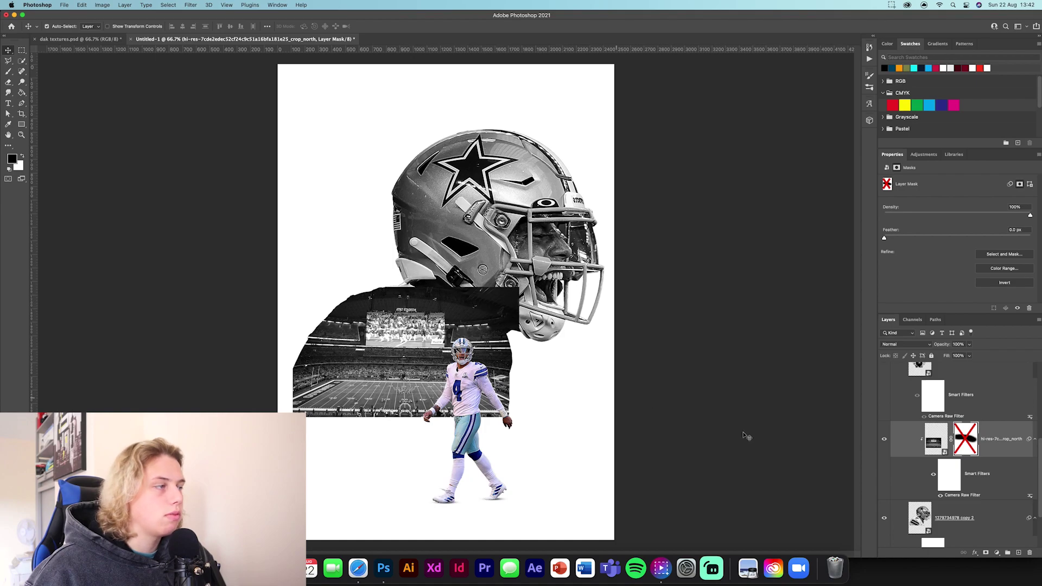
right_click(958, 441)
click(971, 446)
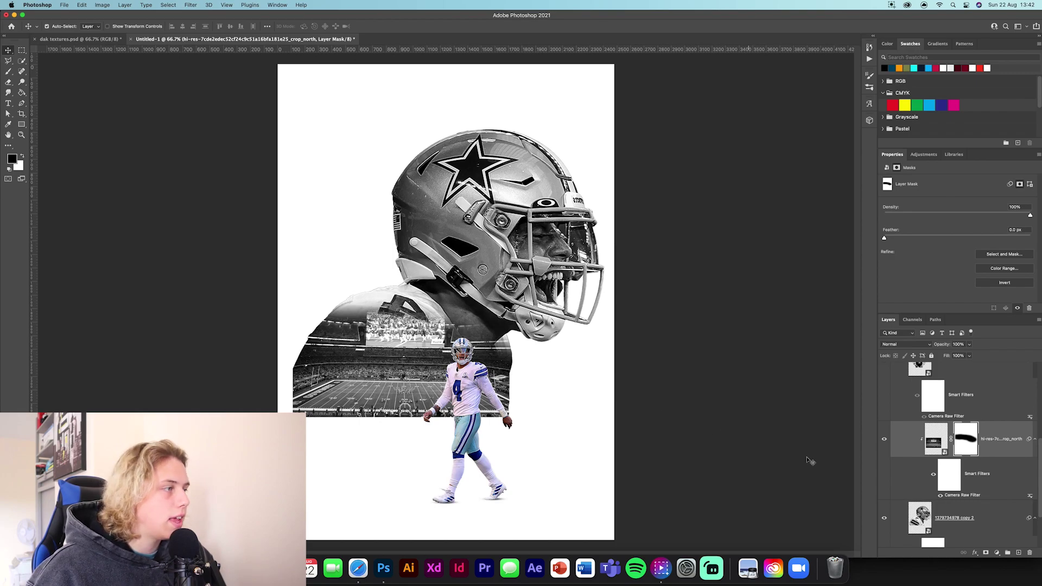
scroll(896, 462, up, 3)
click(886, 462)
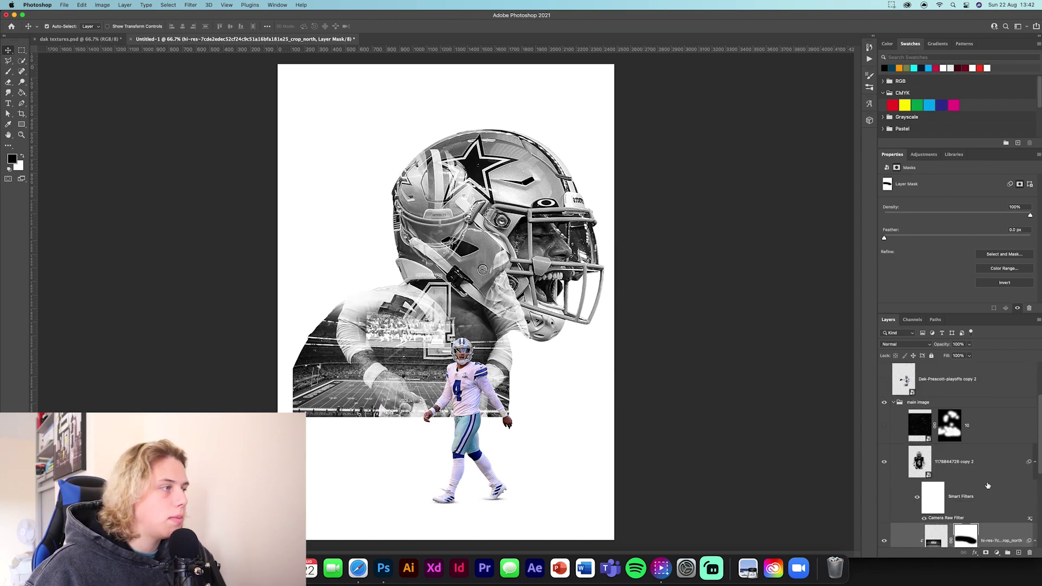
scroll(980, 457, down, 1)
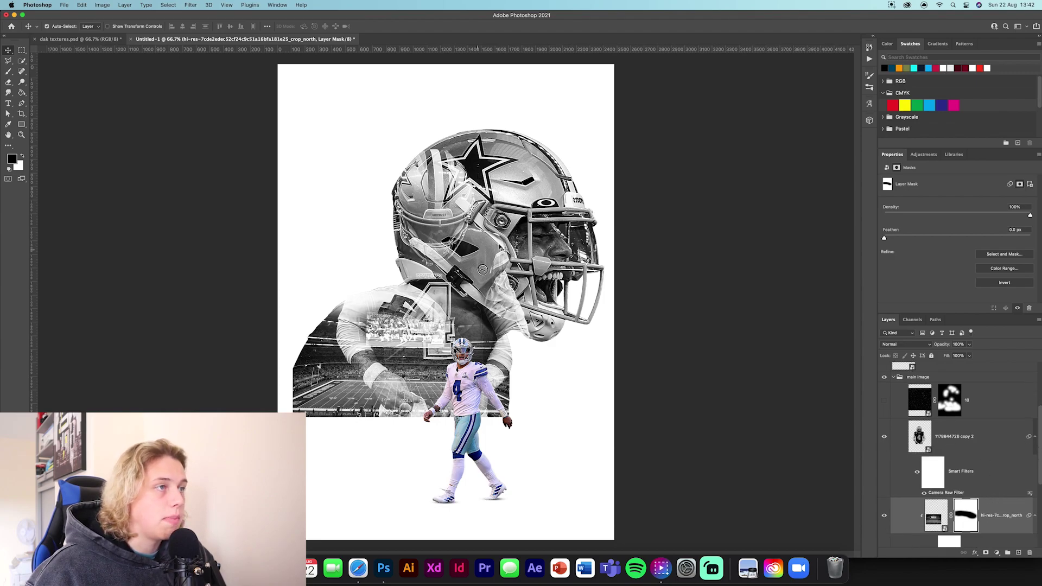
click(947, 442)
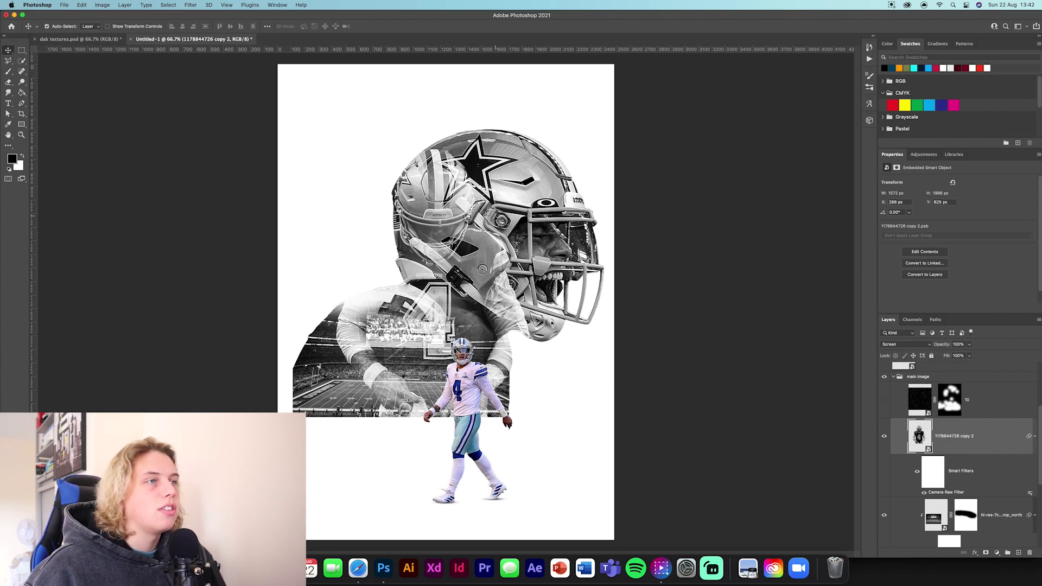
click(896, 344)
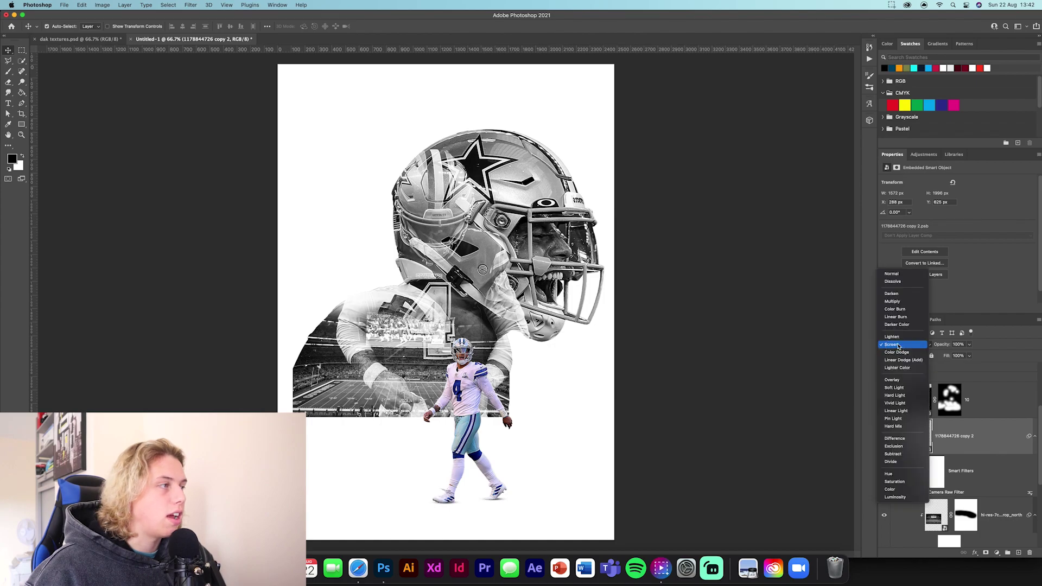
click(905, 274)
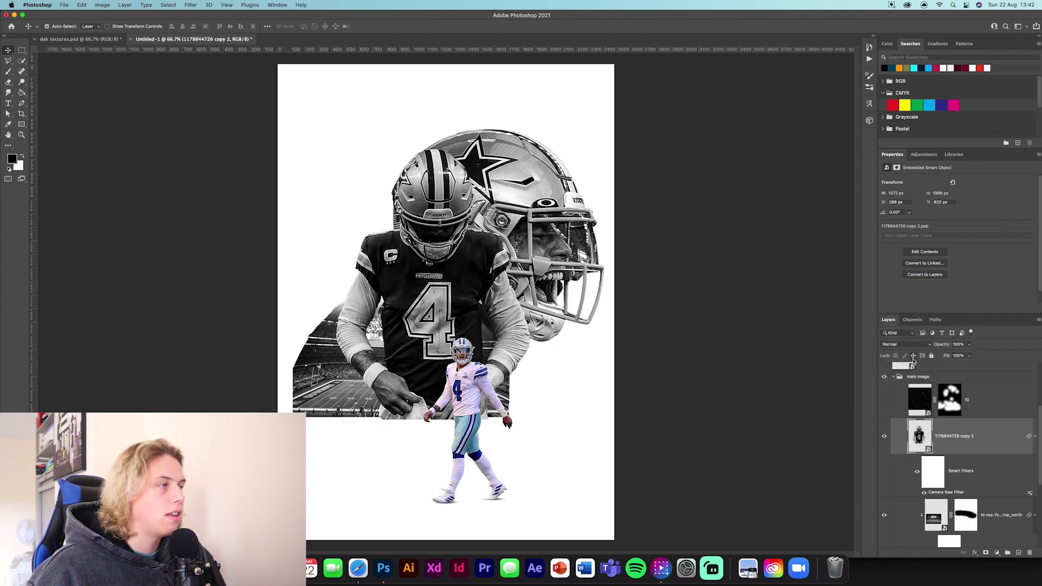
click(904, 344)
click(901, 416)
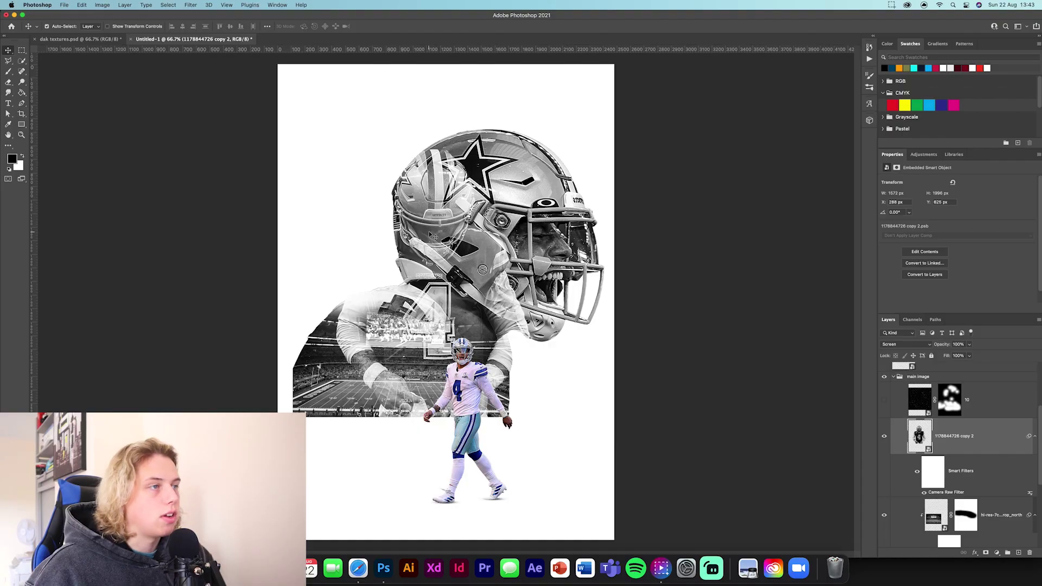
Step: Make the masked texture layer 10 above the front-facing player visible and collapse the main image group
scroll(961, 447, up, 1)
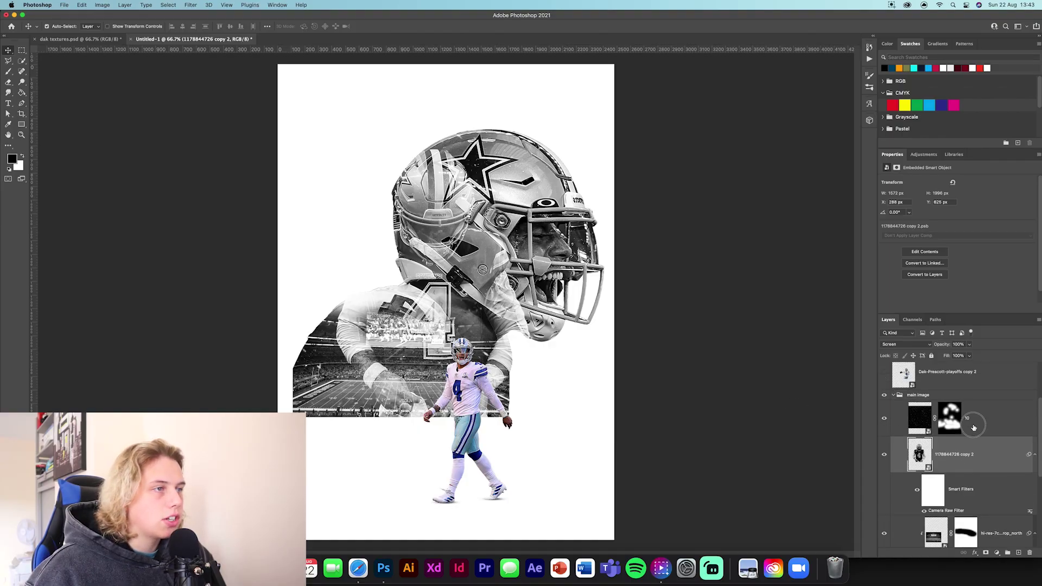
click(974, 428)
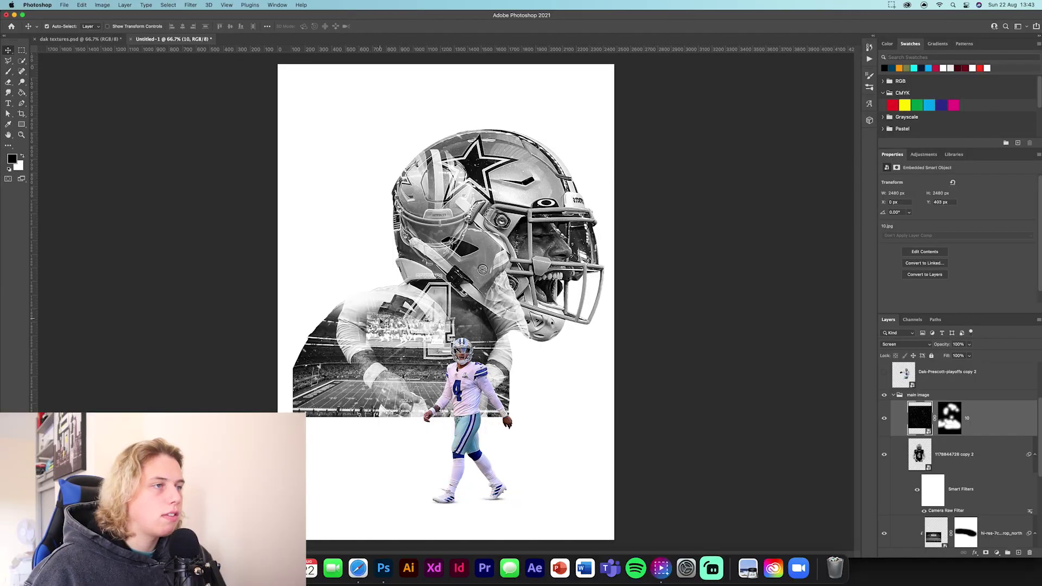
scroll(961, 440, up, 2)
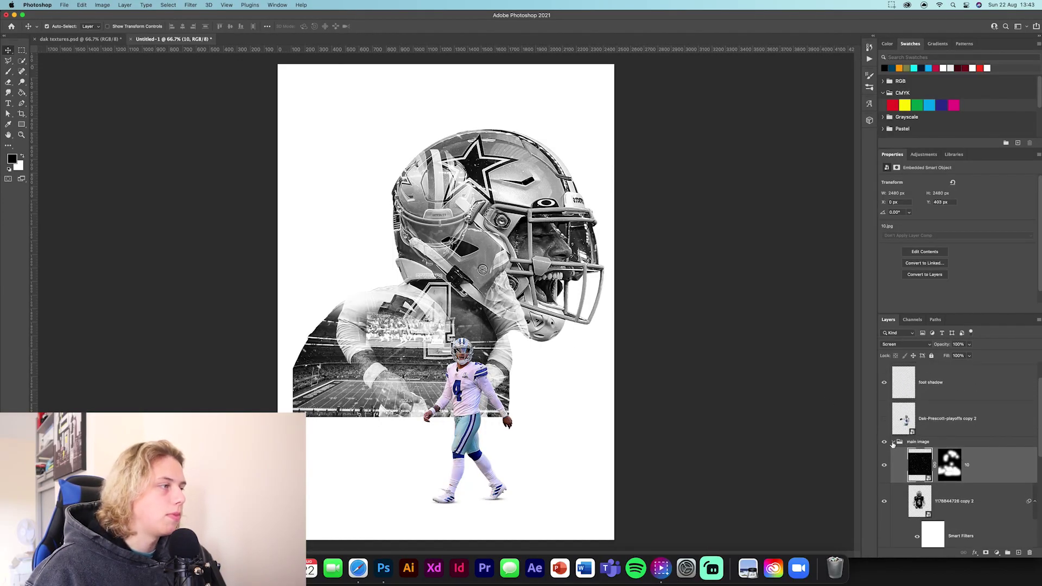
click(894, 443)
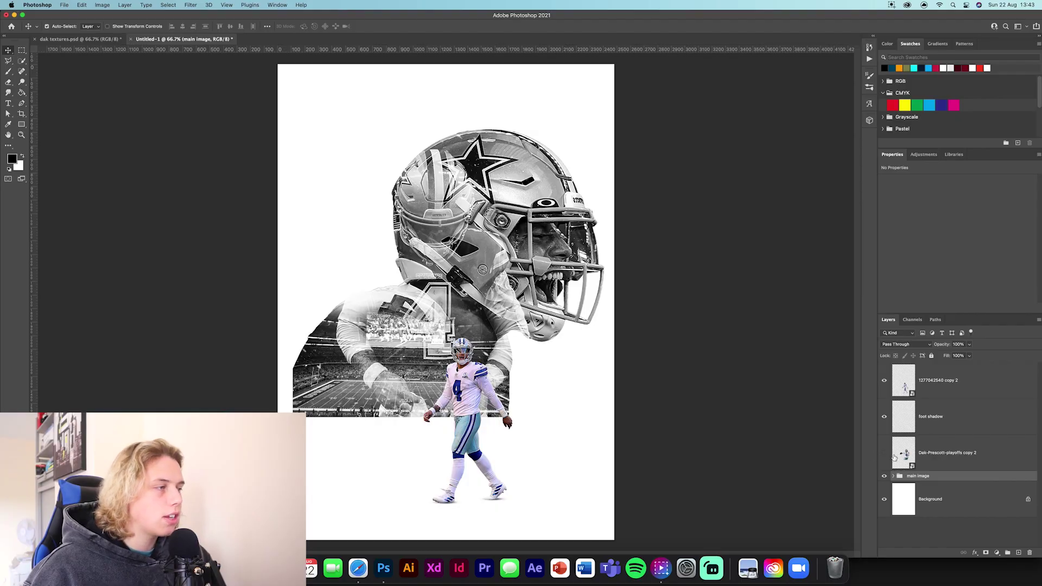
Step: Show the throwing player layer Dak-Prescott-playoffs copy 2 and move it to about X 845 px, Y 1433 px, unclipped
click(884, 453)
click(973, 464)
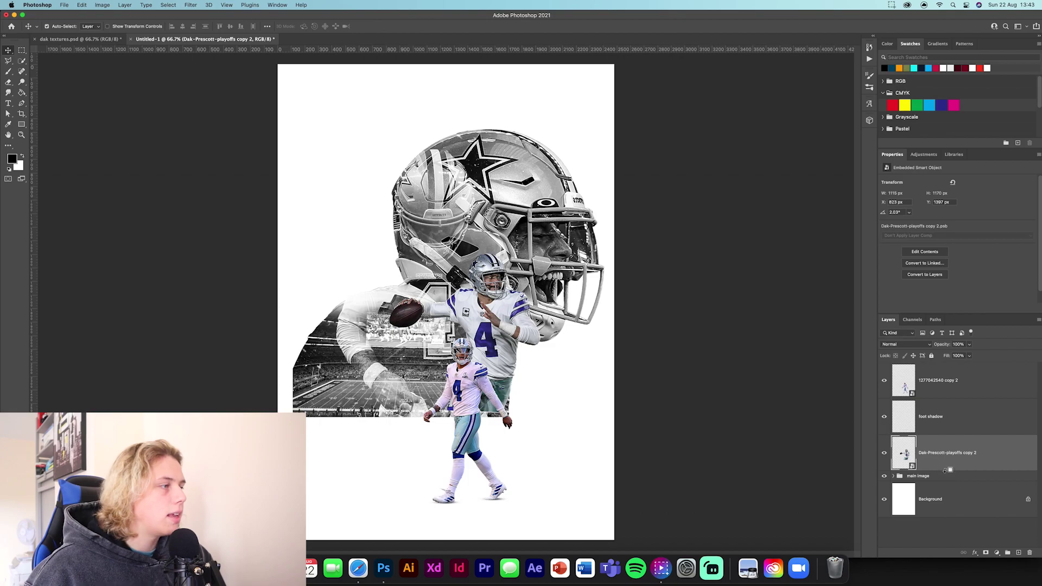
alt+click(947, 470)
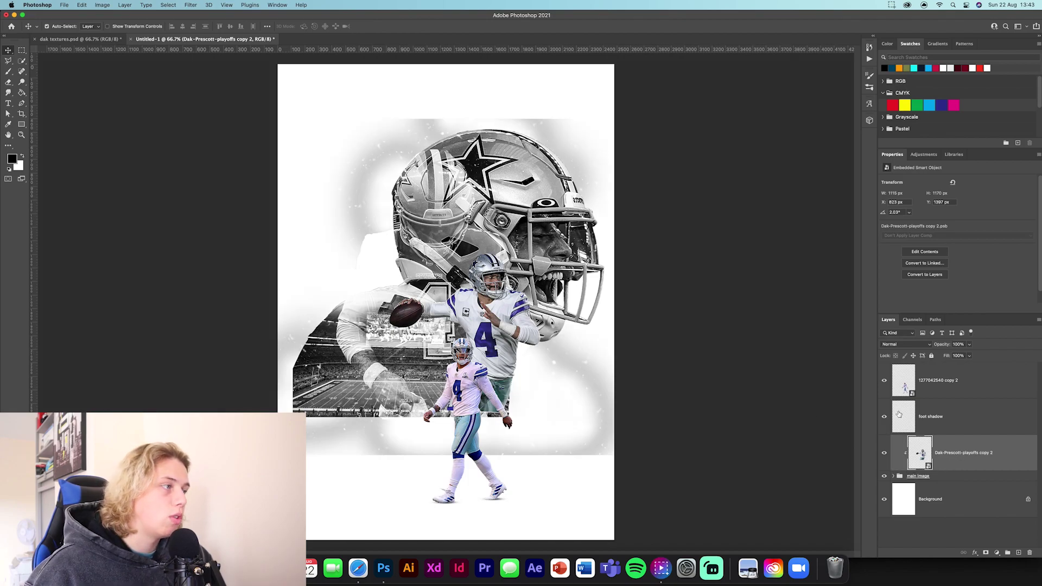
key(super+z)
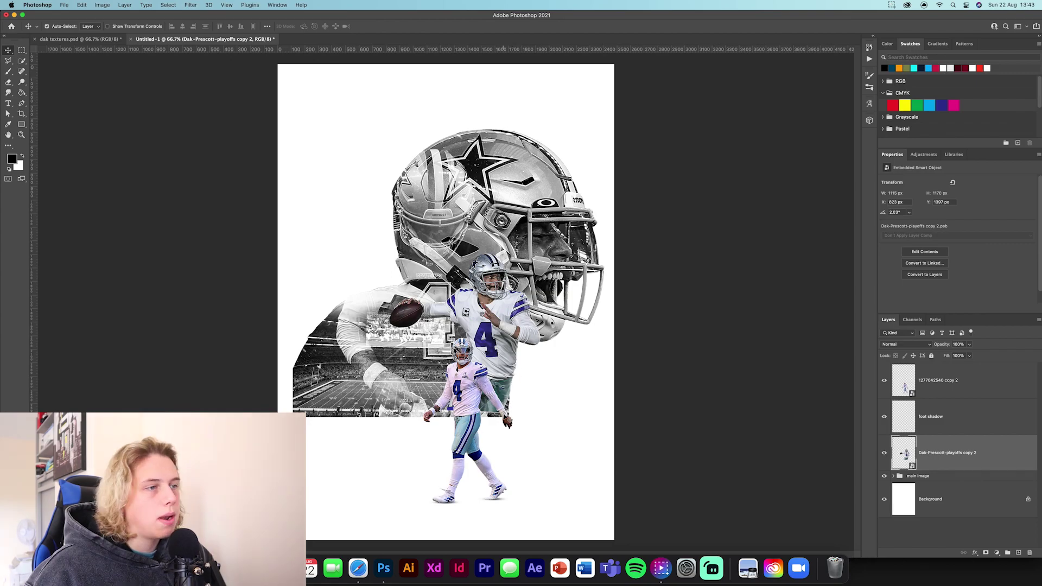
drag(508, 375, 517, 387)
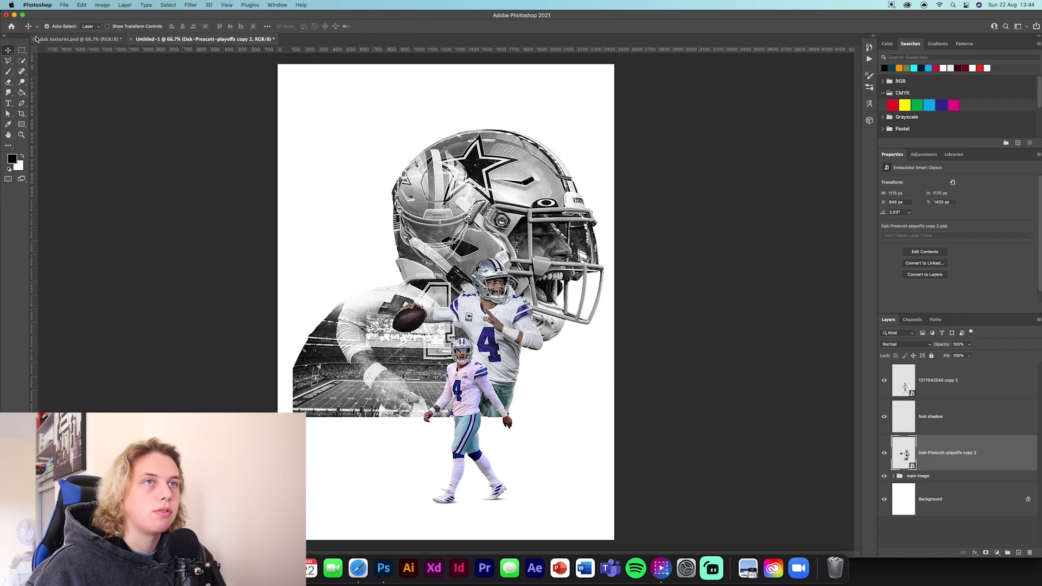
click(34, 39)
click(519, 223)
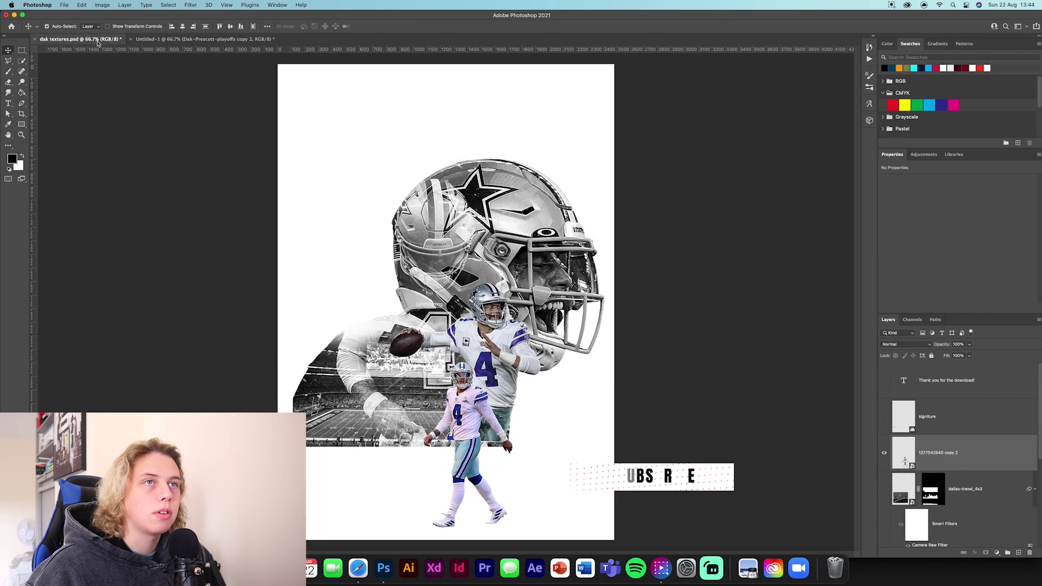
scroll(955, 435, down, 1)
click(885, 429)
scroll(914, 452, down, 3)
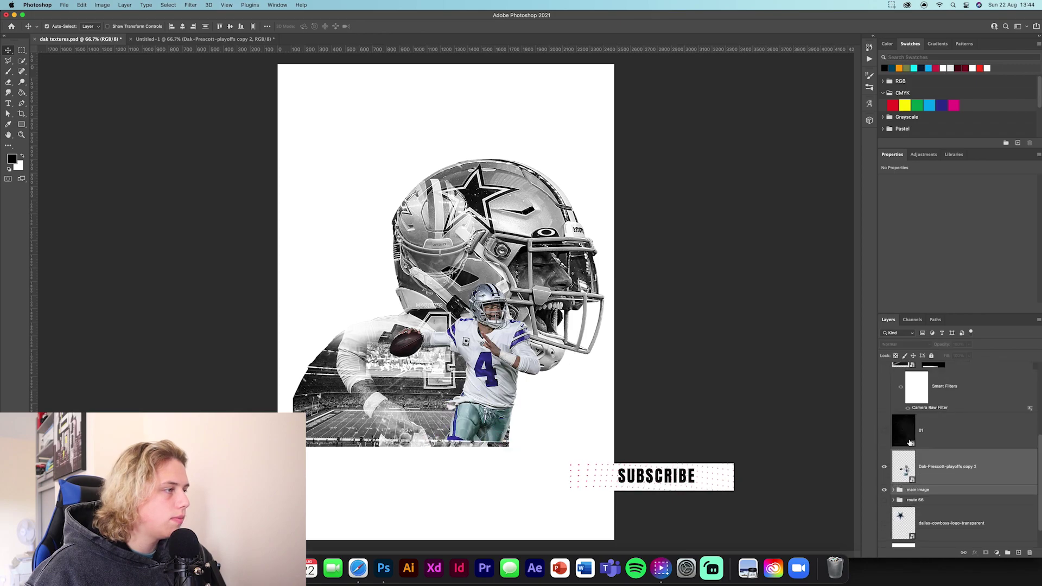
click(884, 466)
Step: Show the route 66 group and the layers dallas-cowboys-logo-transparent, 01, dallas-travel_4x3 and signiture
click(917, 475)
click(885, 476)
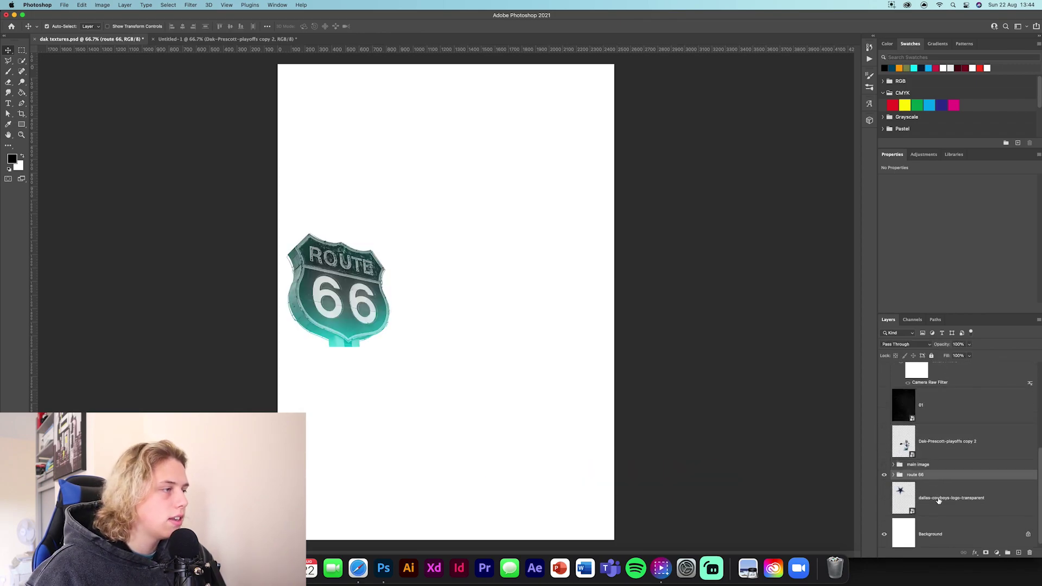
click(885, 498)
scroll(941, 469, up, 3)
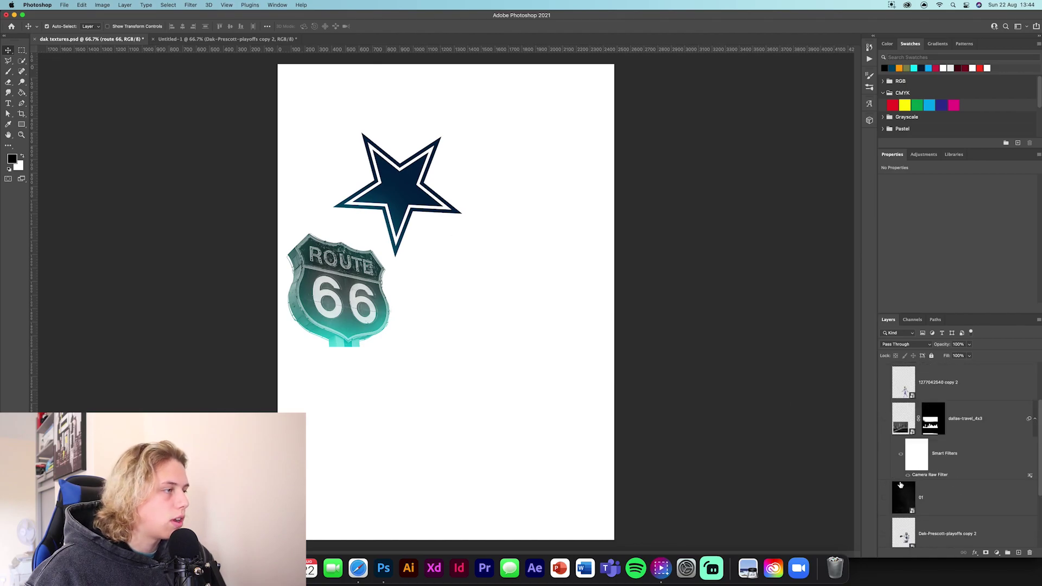
scroll(909, 491, down, 1)
click(884, 493)
click(916, 491)
scroll(912, 478, up, 2)
click(885, 446)
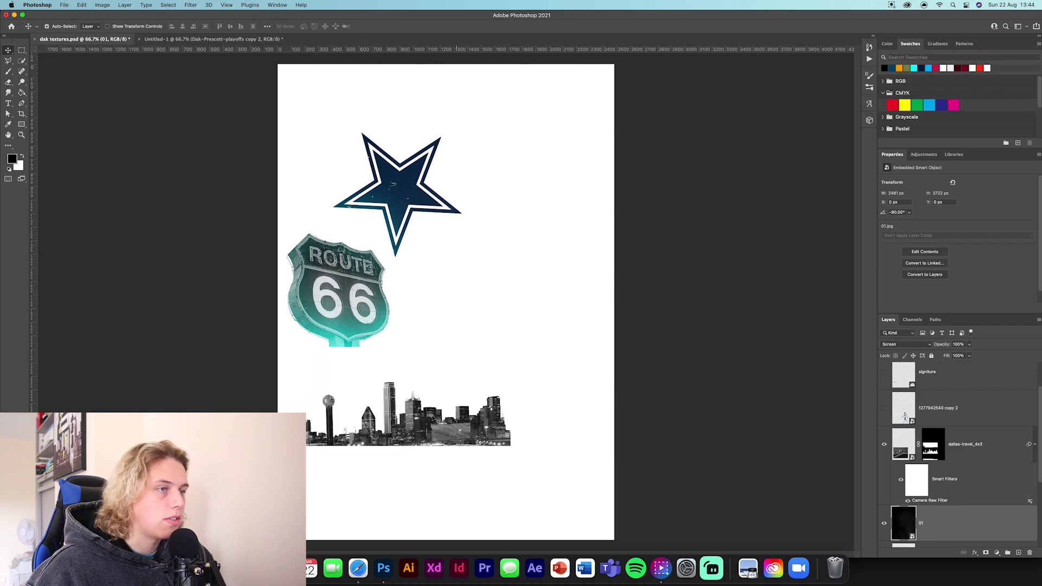
scroll(999, 467, up, 3)
click(885, 418)
Step: Copy the signiture, dallas-travel_4x3, 01 and dallas-cowboys-logo-transparent layers and the route 66 group together into the Untitled-1 poster document
click(1012, 416)
scroll(1007, 424, down, 2)
super+click(1004, 432)
super+click(996, 460)
scroll(977, 437, down, 8)
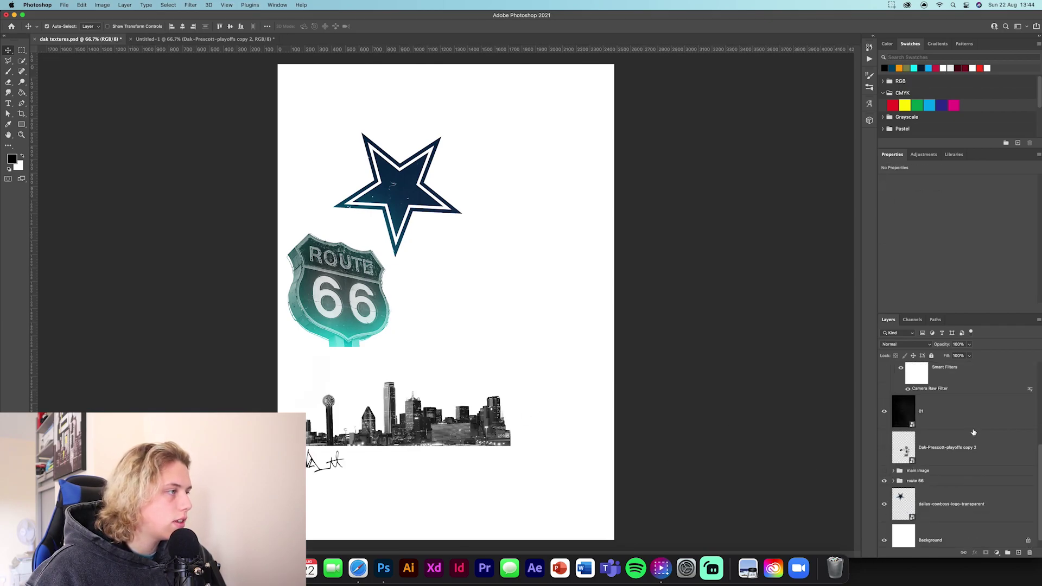
super+click(973, 412)
scroll(977, 488, down, 2)
super+click(942, 472)
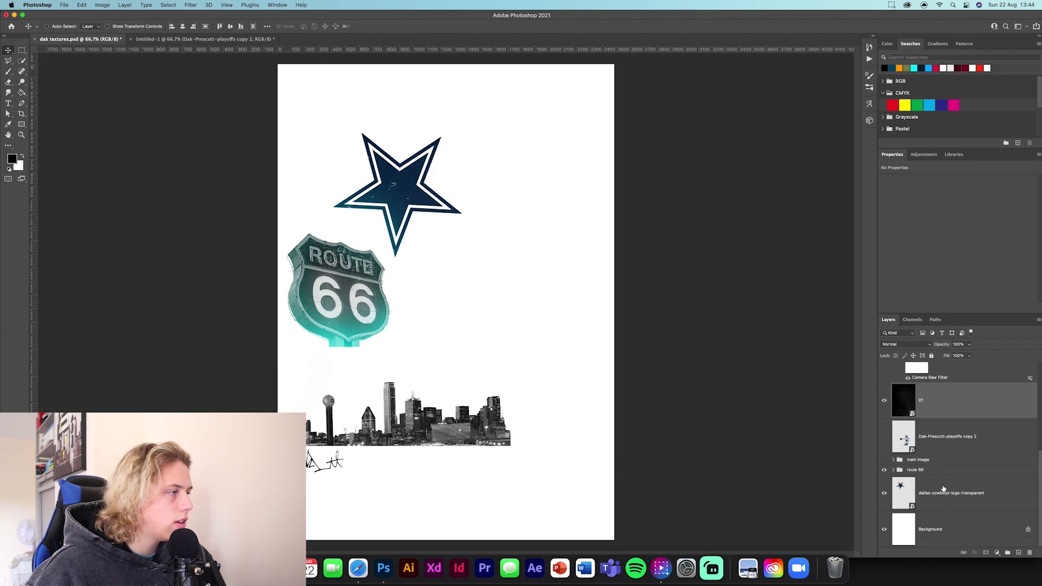
super+click(941, 487)
drag(928, 477, 405, 314)
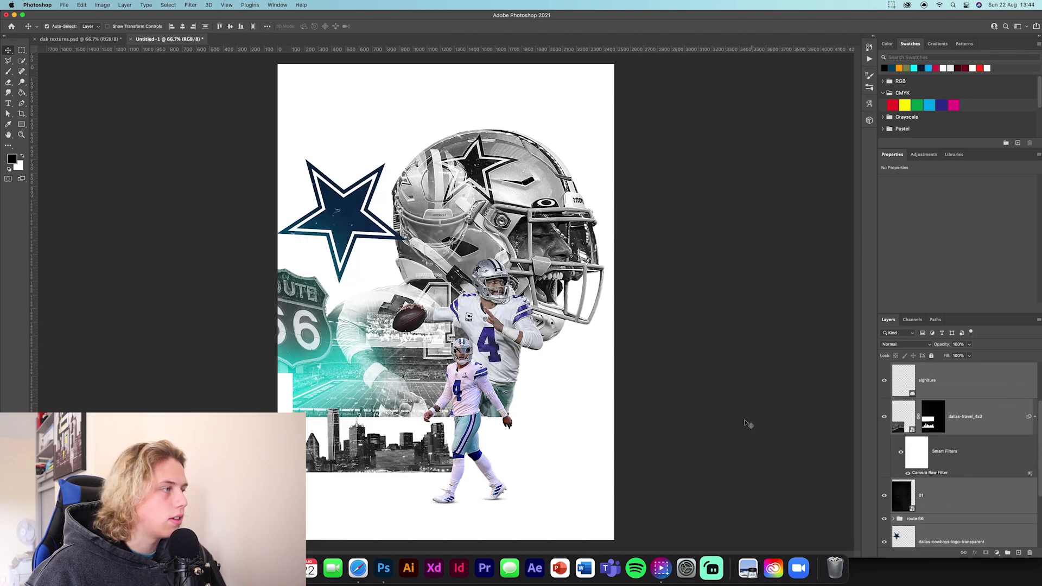
Step: Hide the copied dallas-travel_4x3, 01 and dallas-cowboys-logo-transparent layers in the poster
drag(887, 425, 884, 495)
scroll(881, 445, down, 4)
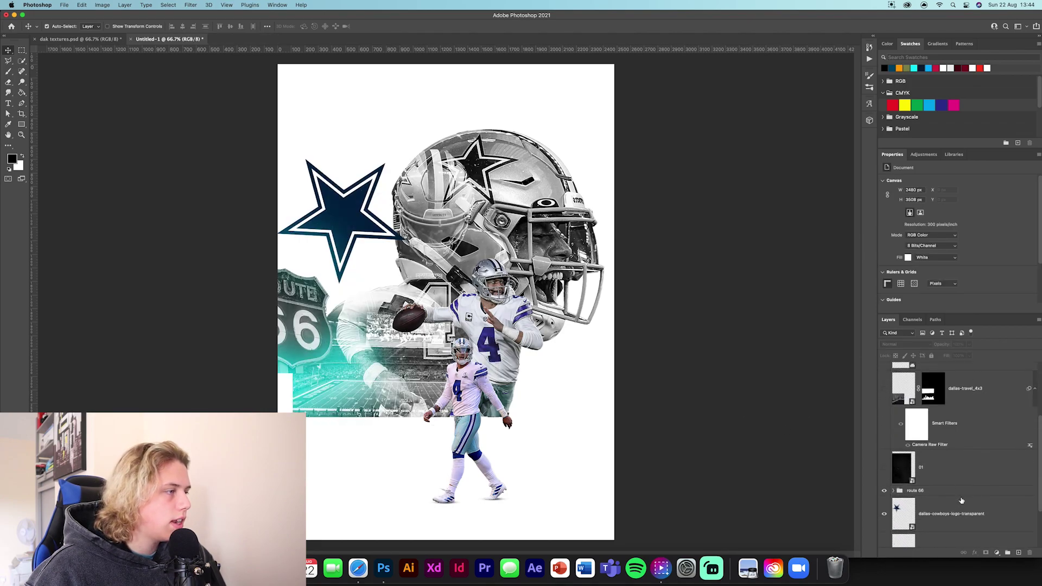
click(885, 447)
Step: Move the route 66 group with Free Transform about 373 px right and 380 px up, beside the helmets
click(925, 425)
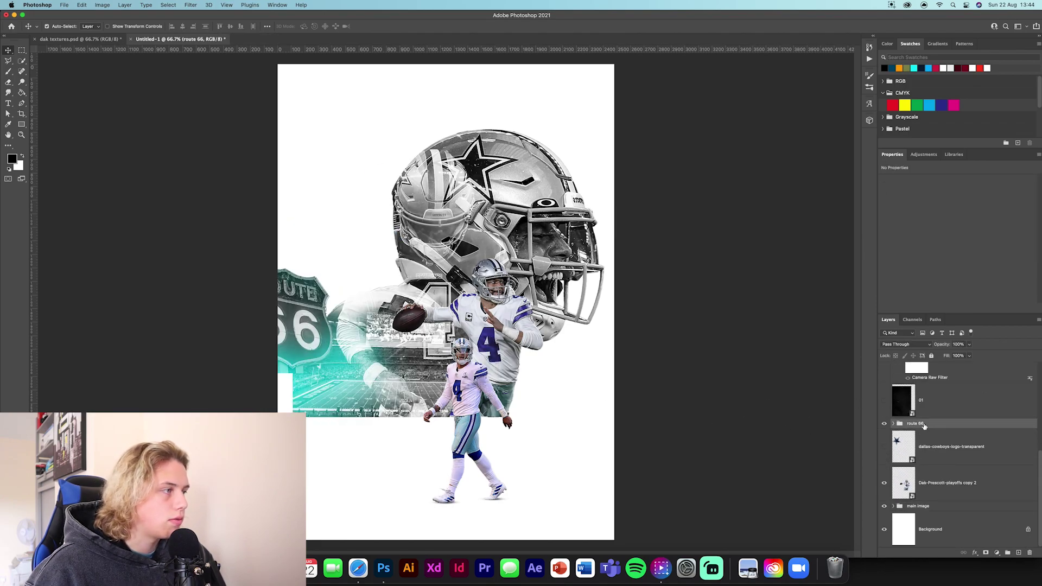
key(super+t)
drag(307, 330, 362, 273)
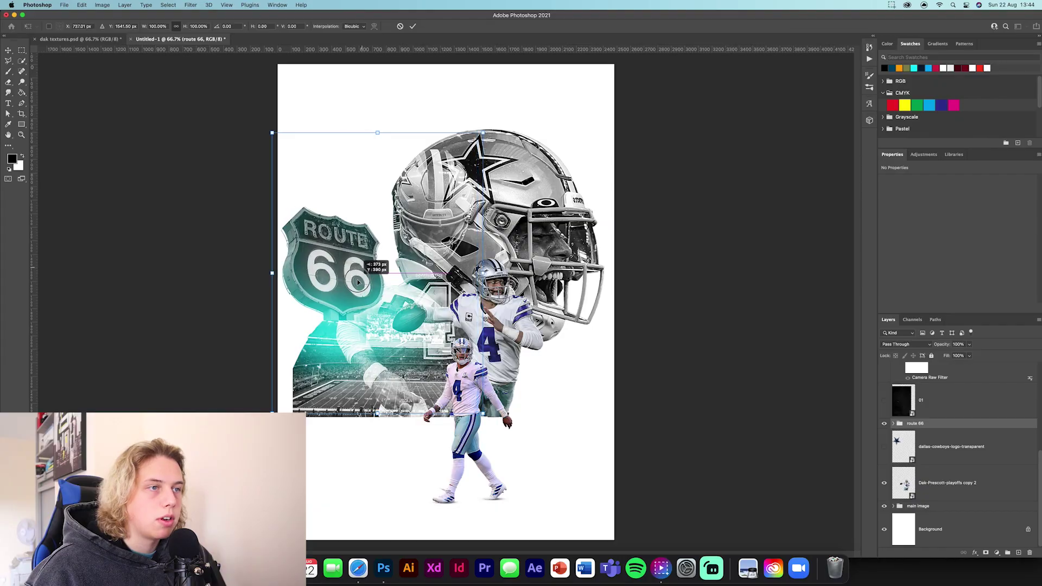
drag(358, 282, 358, 281)
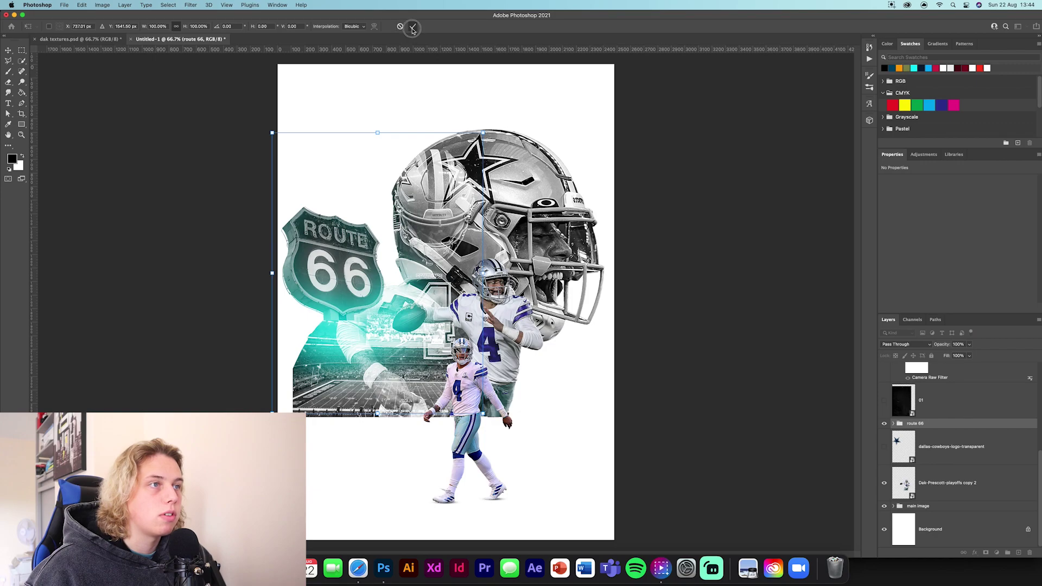
click(413, 26)
Step: Place the route 66 group beneath the main image group in the layer order, directly above the Background
click(928, 428)
drag(928, 429, 923, 516)
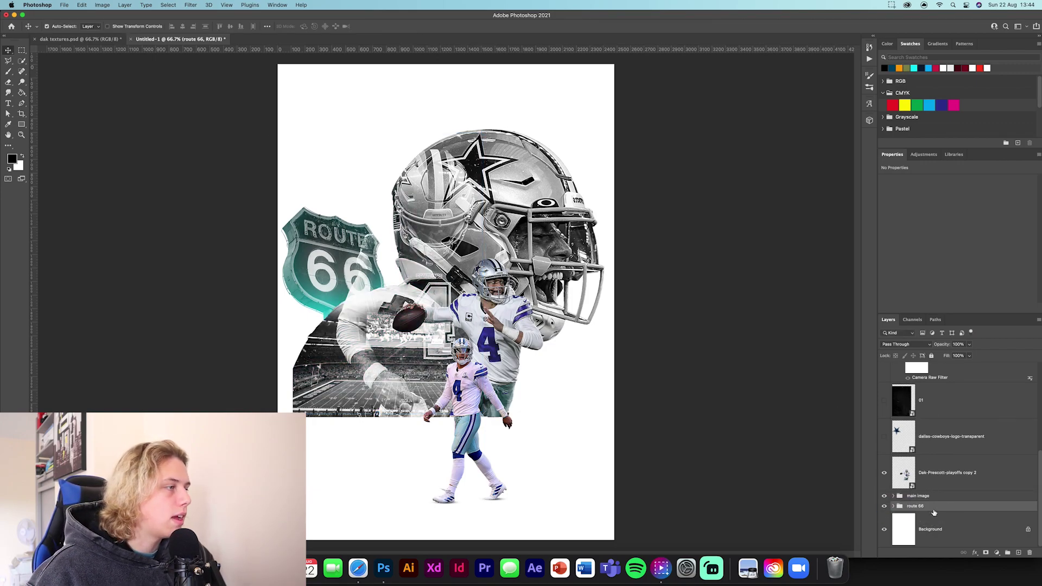
click(775, 448)
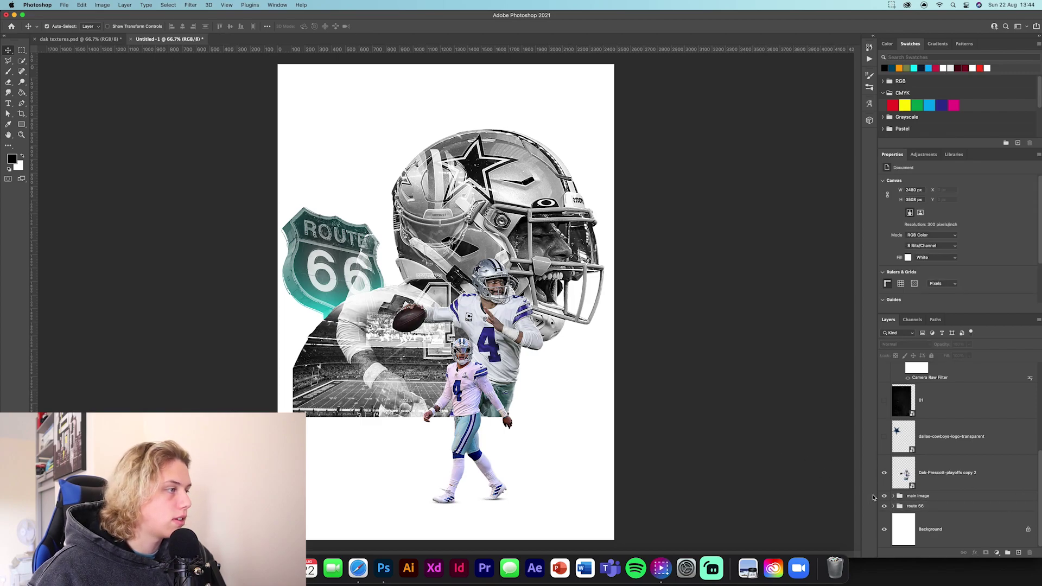
mouse_move(913, 507)
mouse_down()
mouse_move(924, 496)
mouse_move(926, 511)
mouse_up()
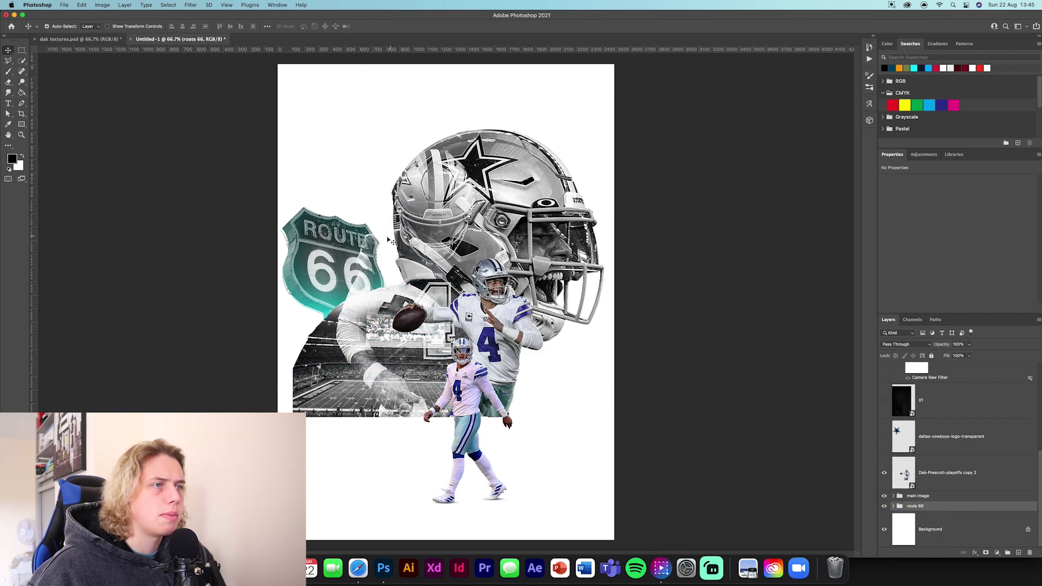
click(894, 495)
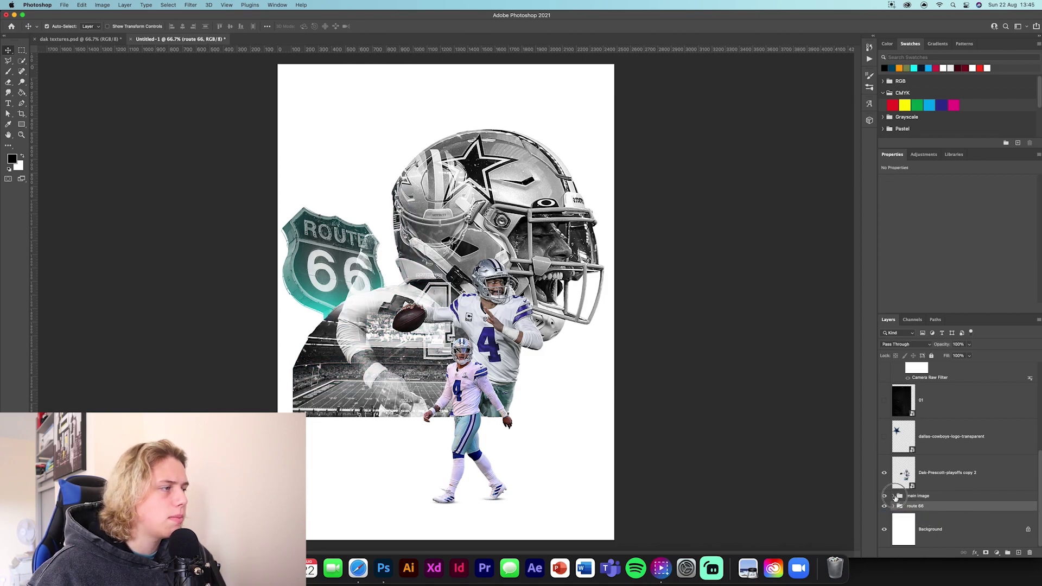
scroll(923, 461, down, 5)
click(918, 421)
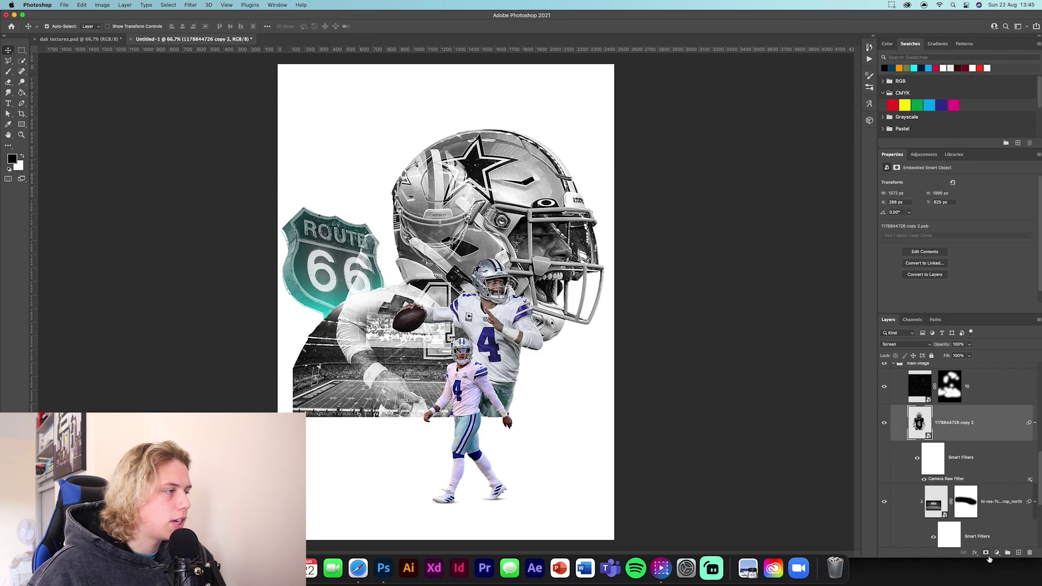
click(987, 553)
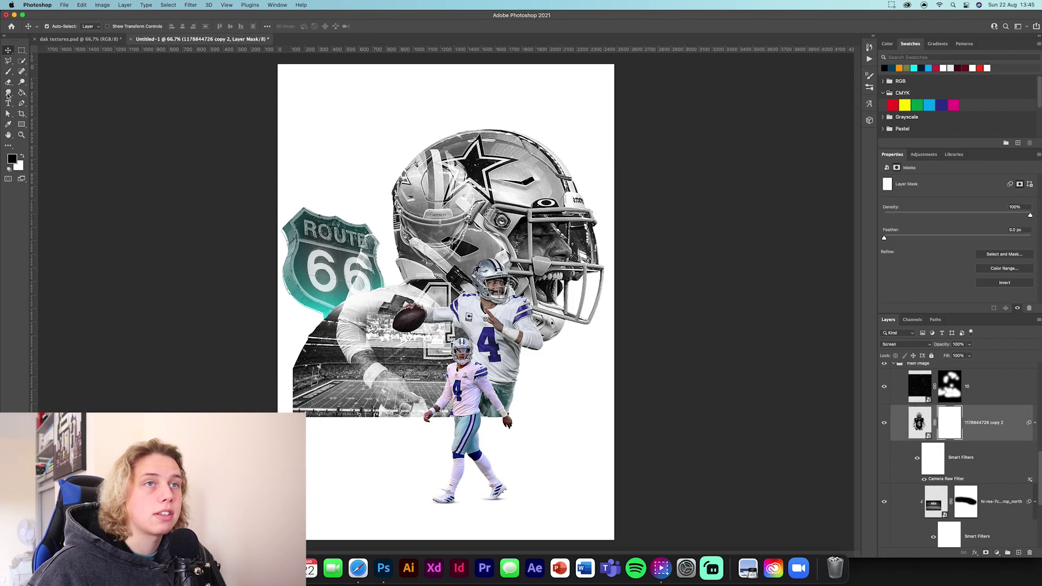
Step: Mask out the front-facing player's overlap on the Route 66 sign with a black Hard Round brush, and collapse the main image group
click(7, 95)
right_click(47, 94)
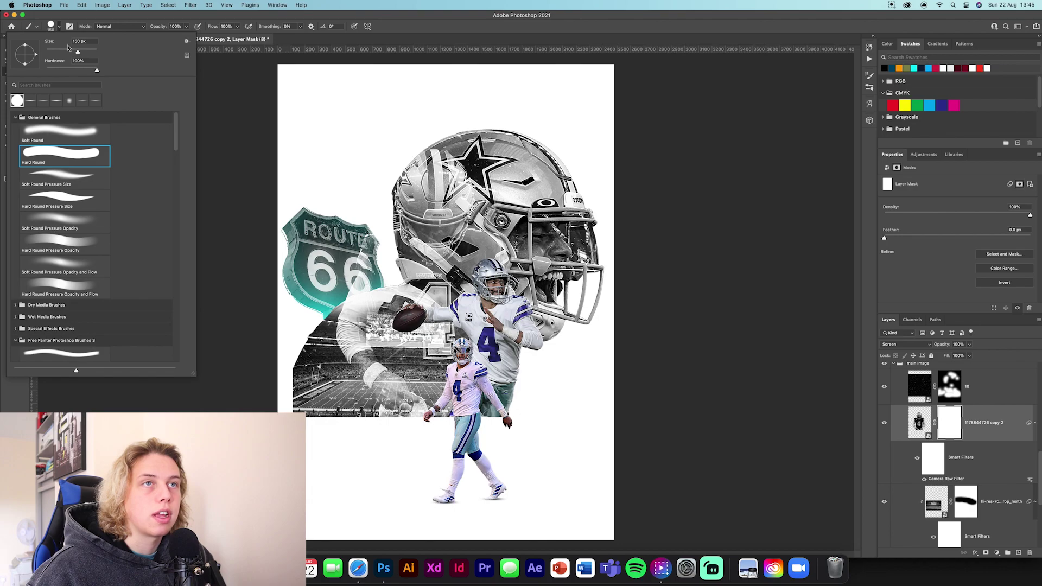
click(53, 31)
mouse_move(367, 236)
mouse_down()
mouse_move(355, 287)
mouse_move(377, 278)
mouse_move(383, 228)
mouse_move(346, 265)
mouse_up()
click(7, 53)
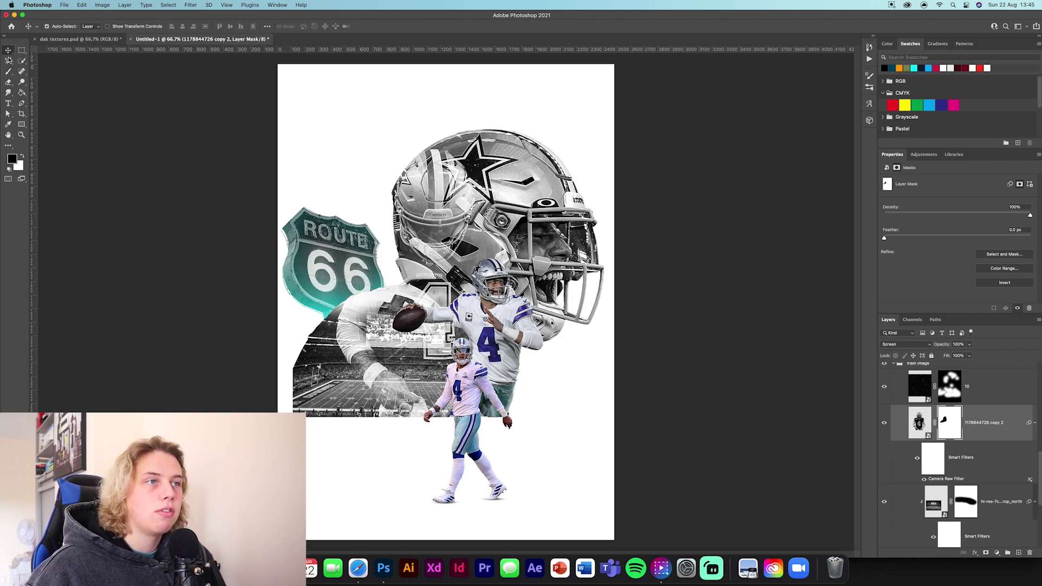
scroll(911, 417, up, 5)
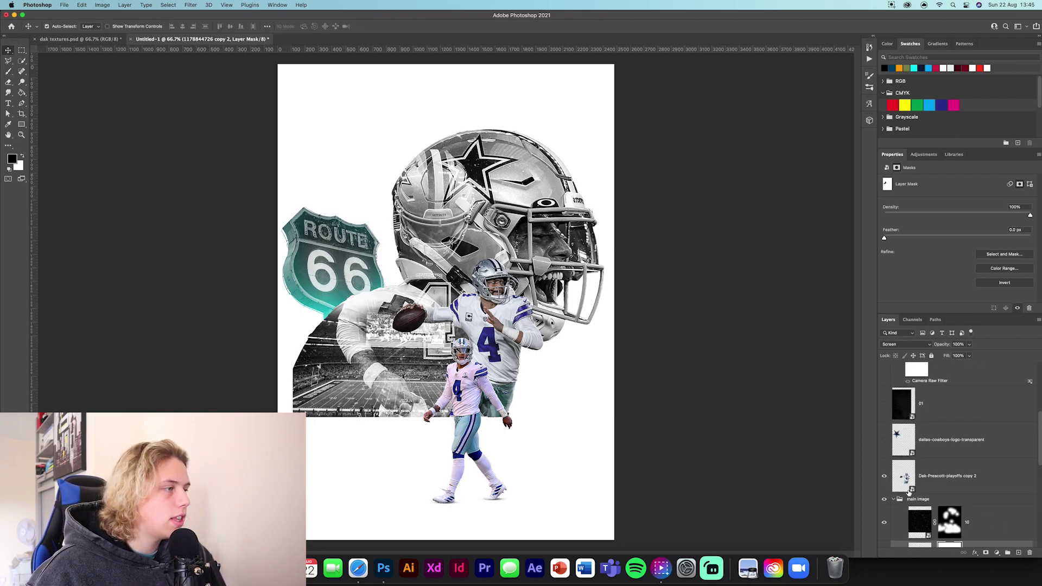
click(898, 500)
click(894, 499)
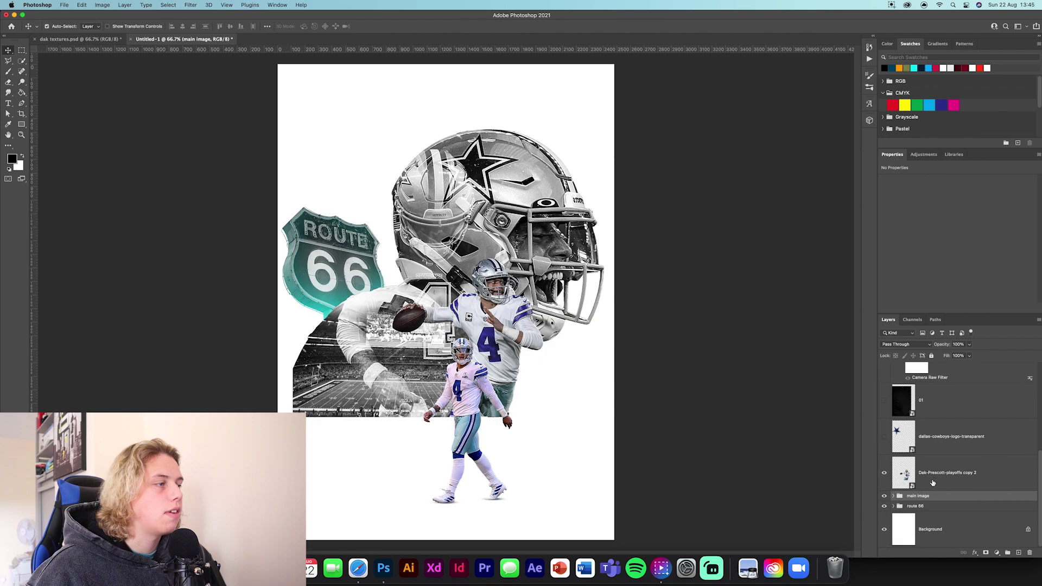
Step: Expand the route 66 group and switch Layer 3 and Layer 1 off and on to compare their lighting effects on the sign
click(894, 506)
scroll(926, 471, down, 4)
click(919, 434)
click(885, 433)
scroll(944, 442, down, 3)
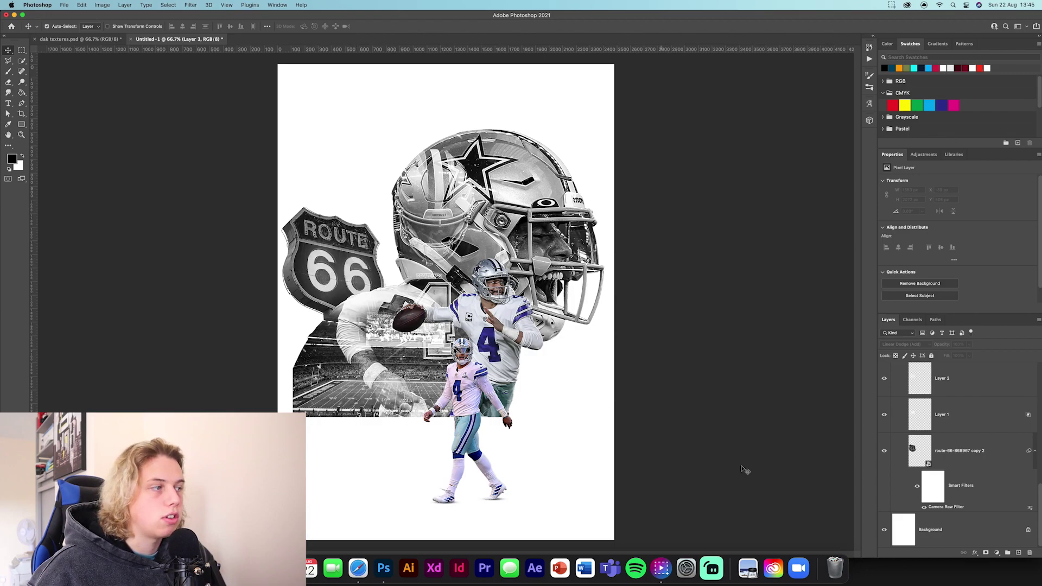
click(884, 411)
click(884, 415)
click(883, 415)
click(883, 415)
scroll(885, 416, up, 3)
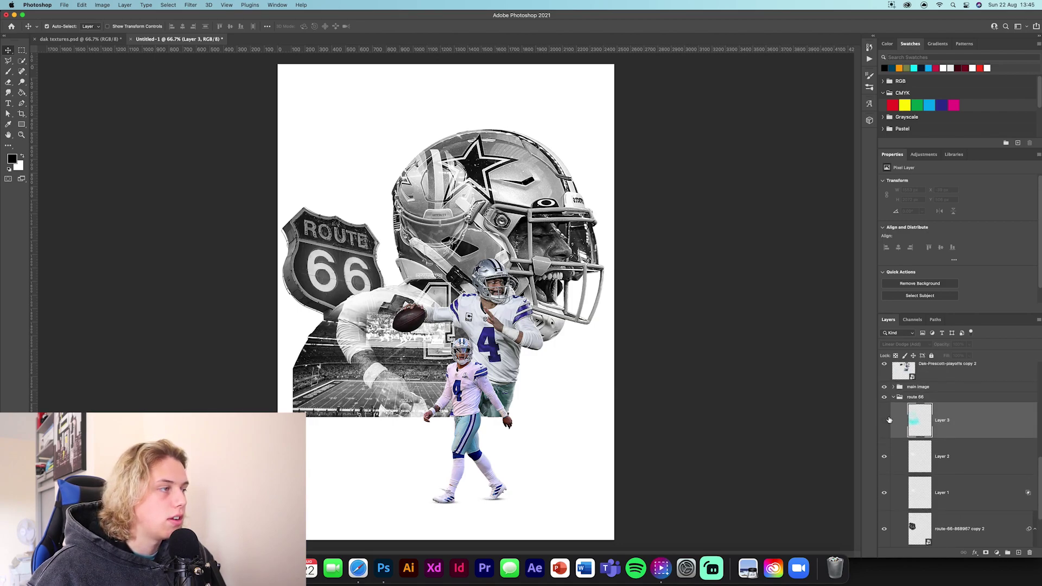
click(885, 420)
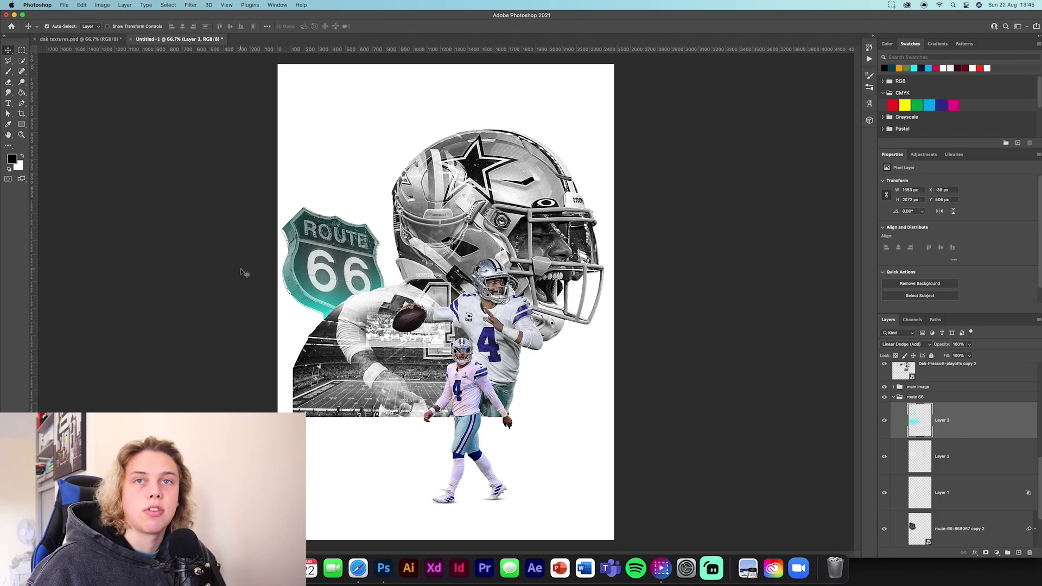
scroll(884, 444, up, 2)
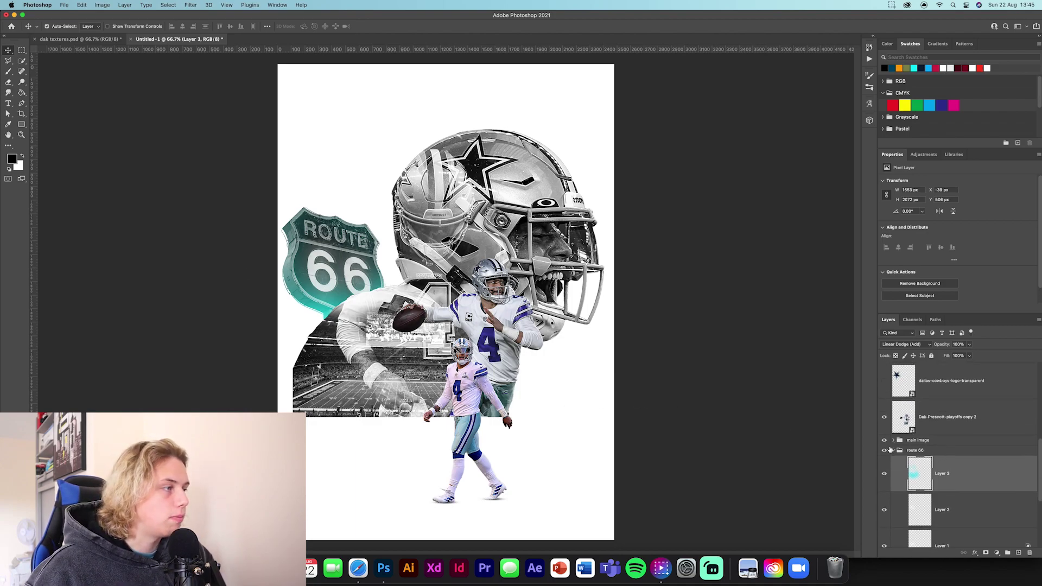
Step: Collapse the route 66 group, show the Cowboys logo layer, and place it at the helmet's upper-left edge, beneath the main image group
click(893, 450)
click(884, 437)
drag(356, 224, 411, 171)
key(super+bracketleft)
key(super+bracketleft)
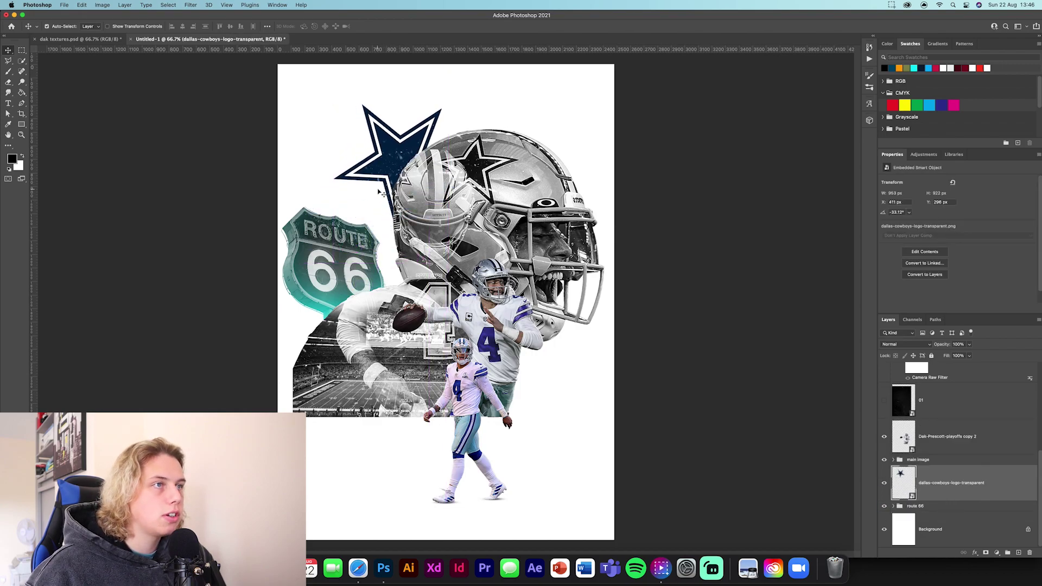
Step: Rotate the Cowboys logo to about -48.8° behind the helmet and place its layer beneath the route 66 group
key(super+t)
drag(479, 104, 464, 82)
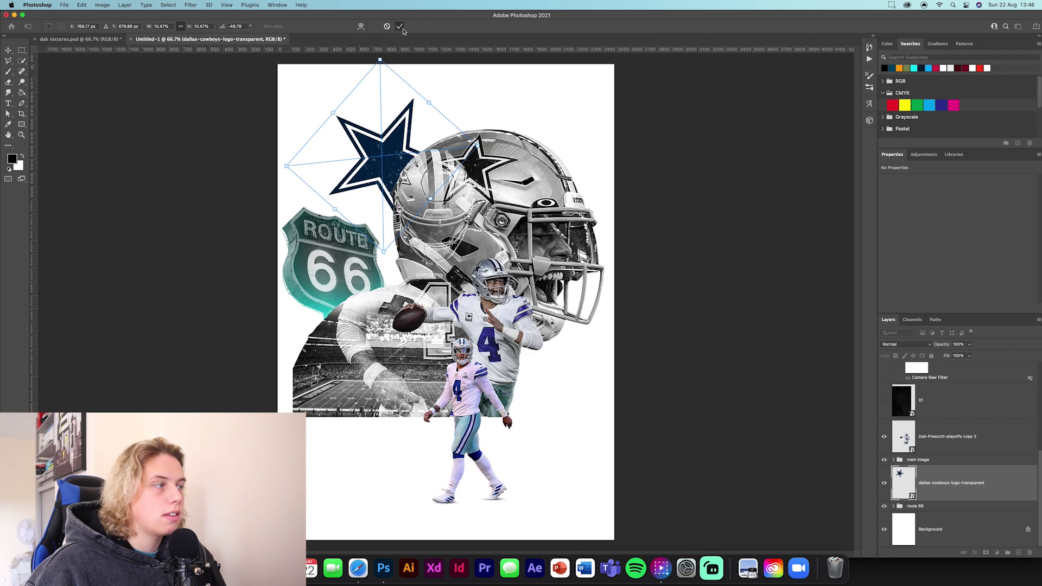
click(400, 27)
key(super+bracketleft)
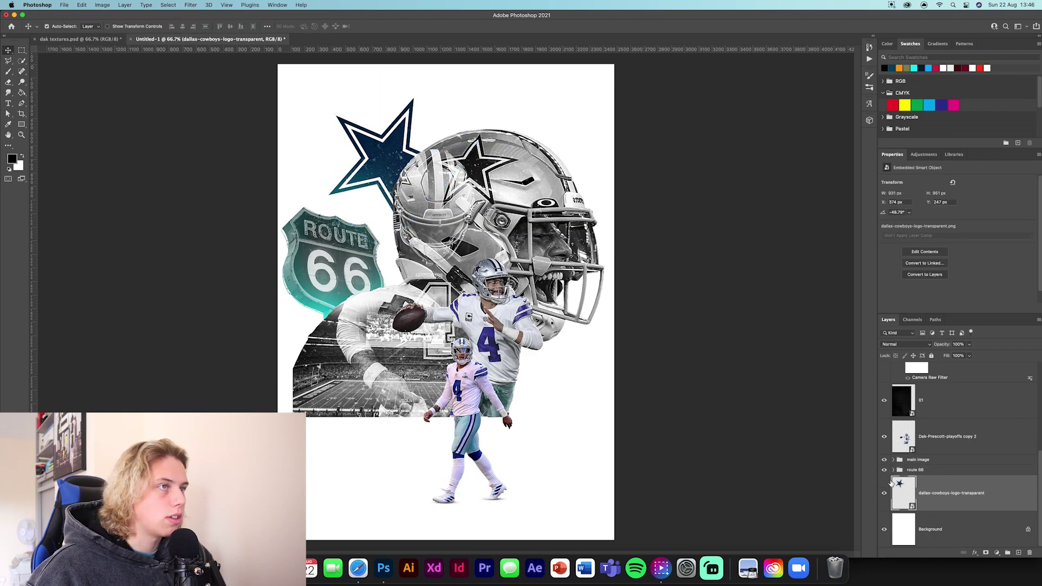
Step: Duplicate the logo star and transform the copy into a smaller, rotated star above the helmet
key(super+j)
key(super+t)
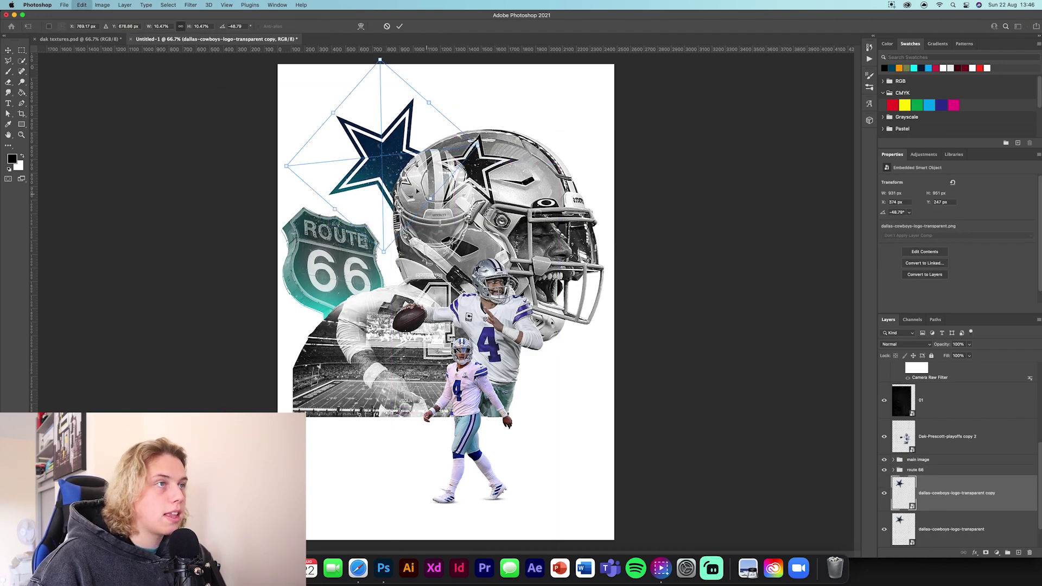
drag(462, 151, 535, 116)
drag(550, 108, 552, 153)
key(Return)
Step: Duplicate the smaller star and scale the copy down further, rotated about 33°, above the helmet's upper-right curve
drag(476, 118, 609, 167)
key(super+j)
key(super+t)
drag(570, 97, 549, 111)
click(400, 26)
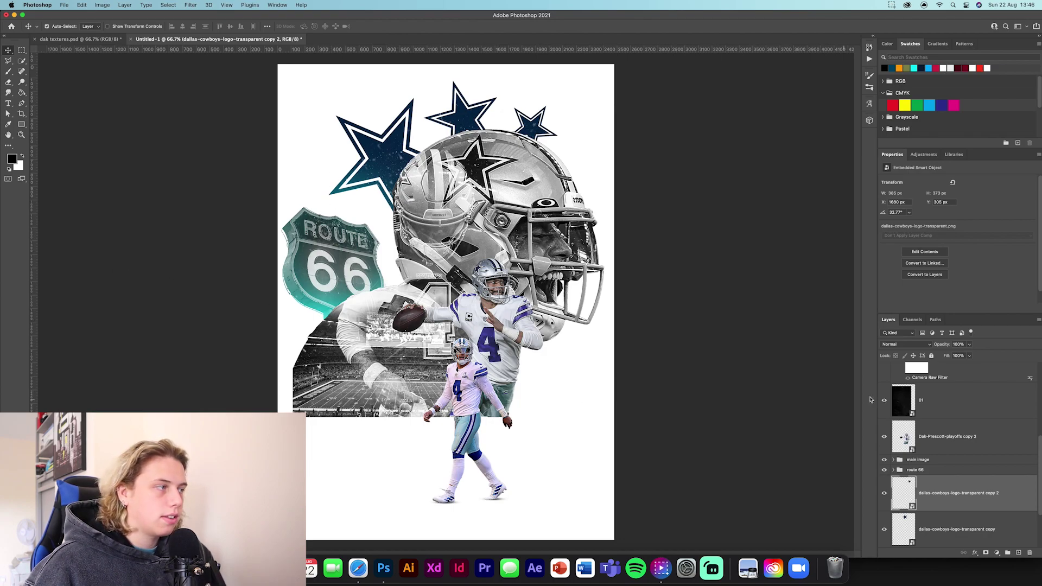
Step: Move the black Screen texture layer 01 to the top of the layer order
scroll(907, 436, up, 1)
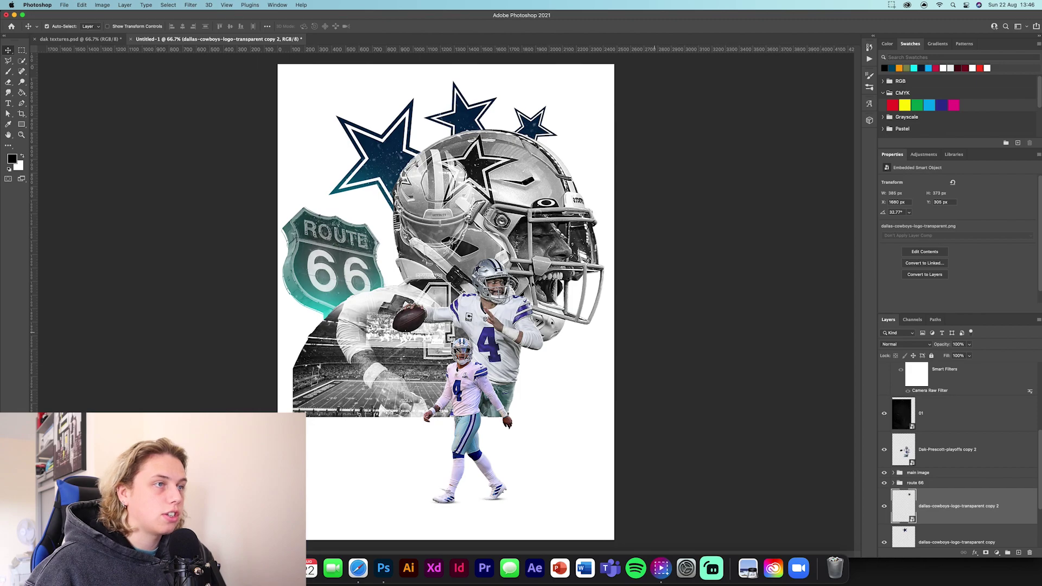
drag(954, 414, 934, 365)
scroll(953, 429, up, 6)
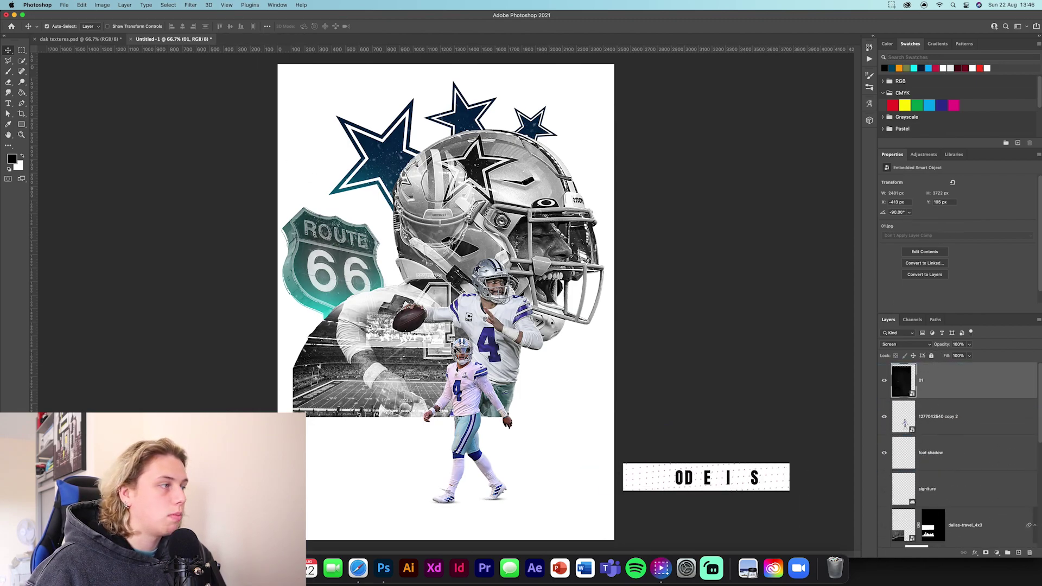
Step: Show the signiture layer and reposition the signature just below the stadium's lower-left edge
scroll(908, 427, down, 3)
click(883, 435)
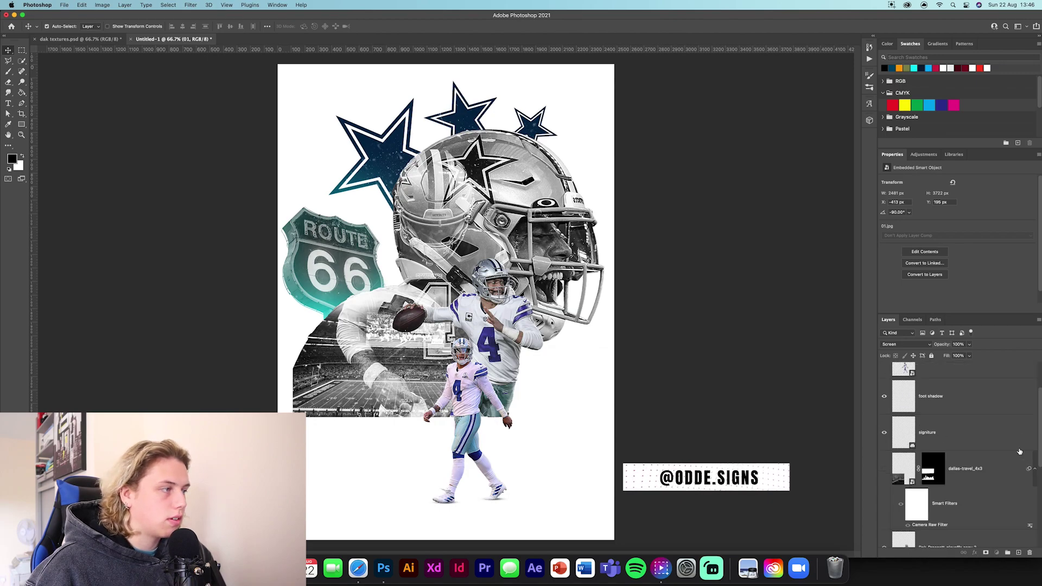
click(994, 444)
key(super+t)
mouse_move(277, 486)
mouse_down()
mouse_move(323, 434)
mouse_move(342, 432)
mouse_up()
click(400, 26)
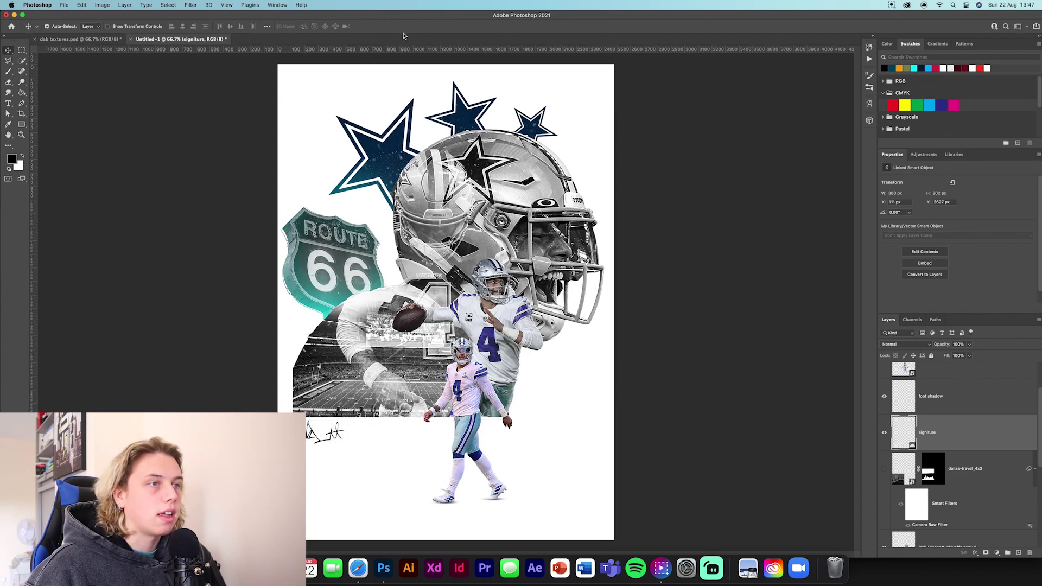
Step: Show the dallas-travel_4x3 skyline layer and move the skyline up over the lower part of the stadium
click(886, 470)
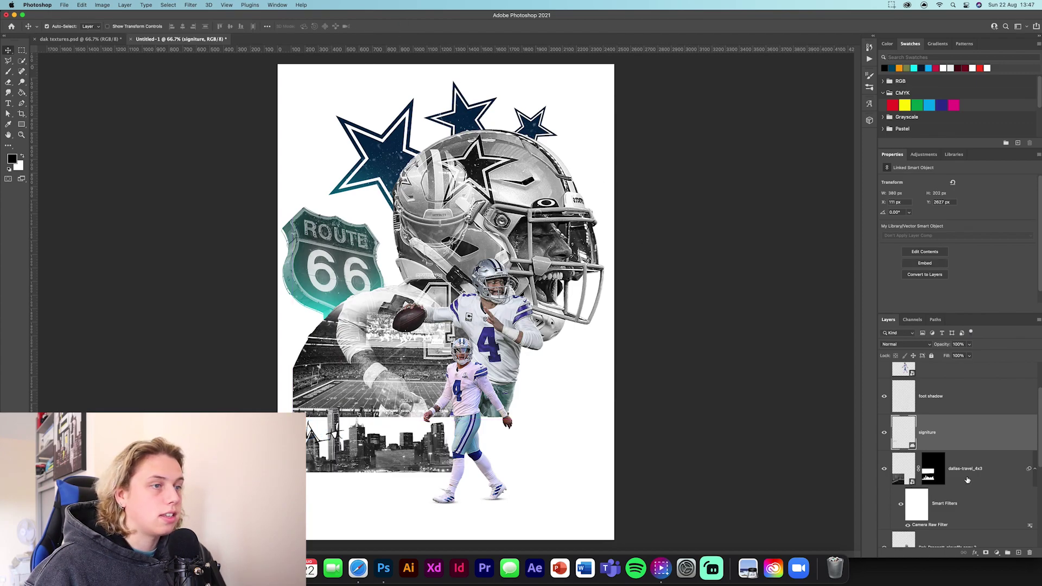
click(971, 478)
key(ctrl+t)
drag(373, 463, 437, 399)
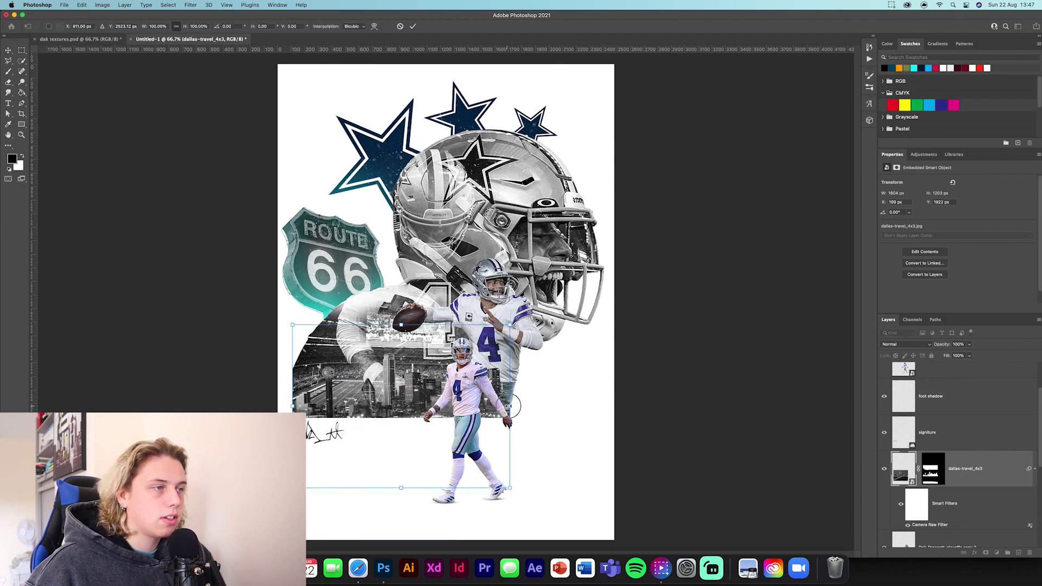
click(413, 26)
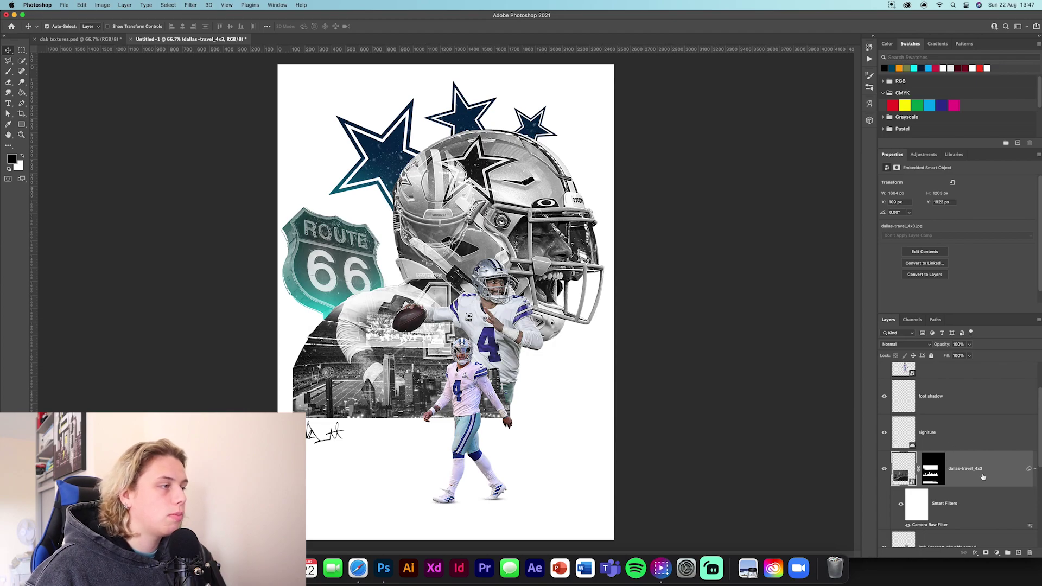
Step: Try to move the dallas-travel_4x3 skyline layer beneath the throwing player layer in the layer order
scroll(956, 472, down, 3)
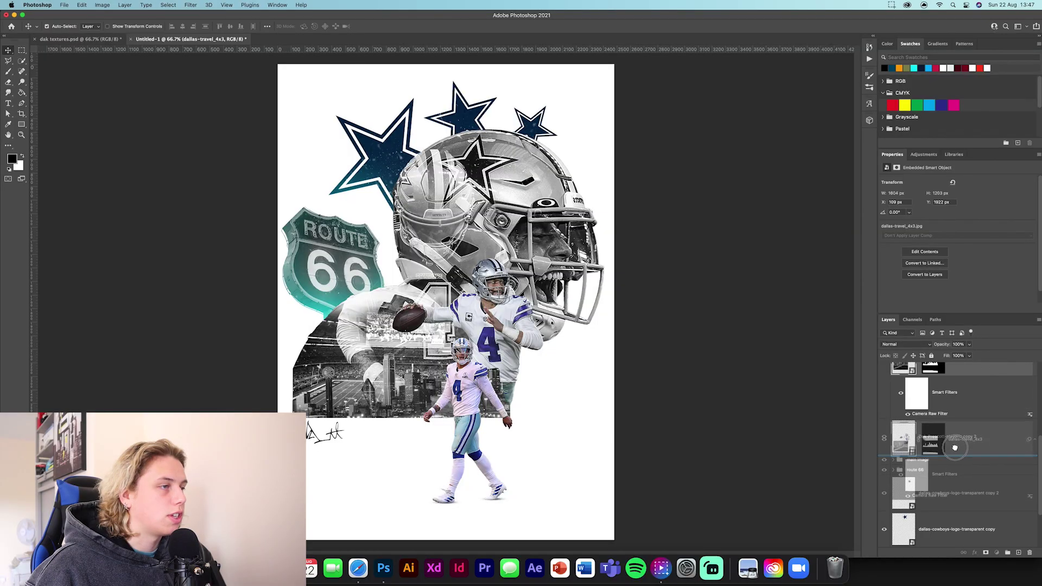
drag(923, 442, 954, 439)
scroll(948, 457, up, 4)
Step: Add a new layer above the dallas-travel_4x3 skyline layer and set its blend mode to Linear Dodge (Add)
click(1019, 552)
click(906, 344)
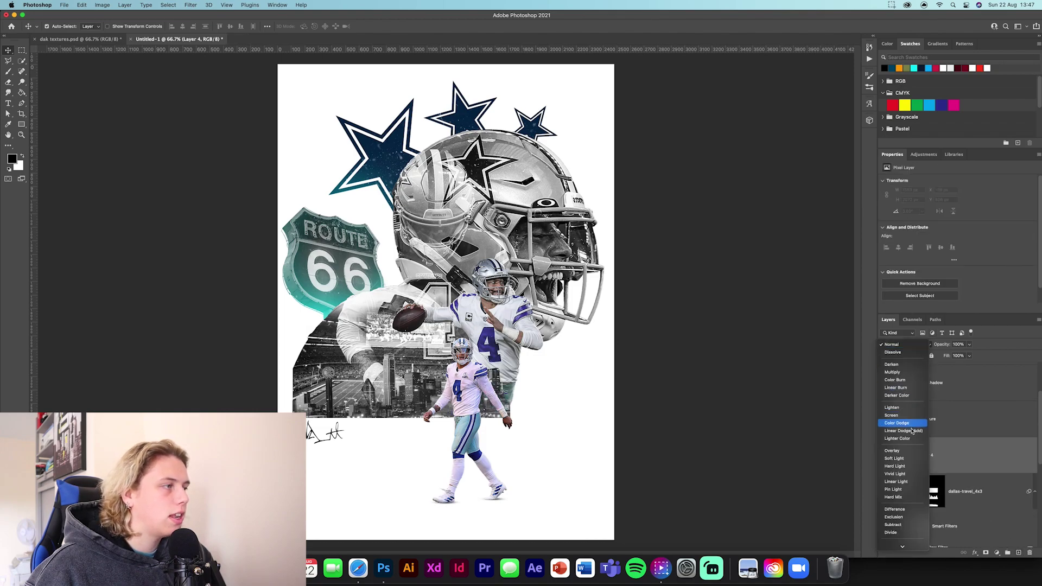
click(902, 430)
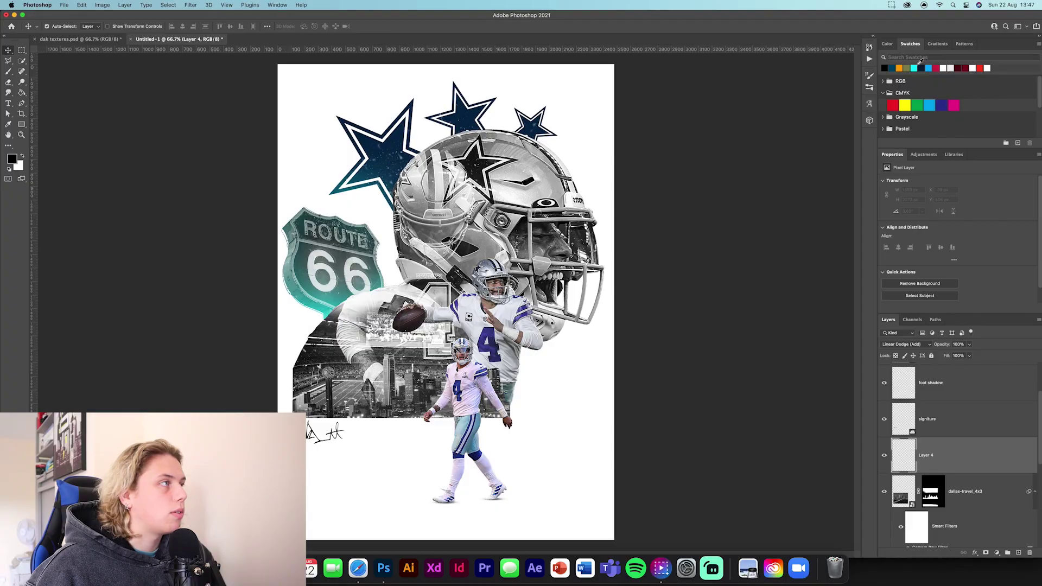
Step: Set the foreground colour to cyan 00fefc and choose the Soft Round brush
click(885, 68)
click(12, 159)
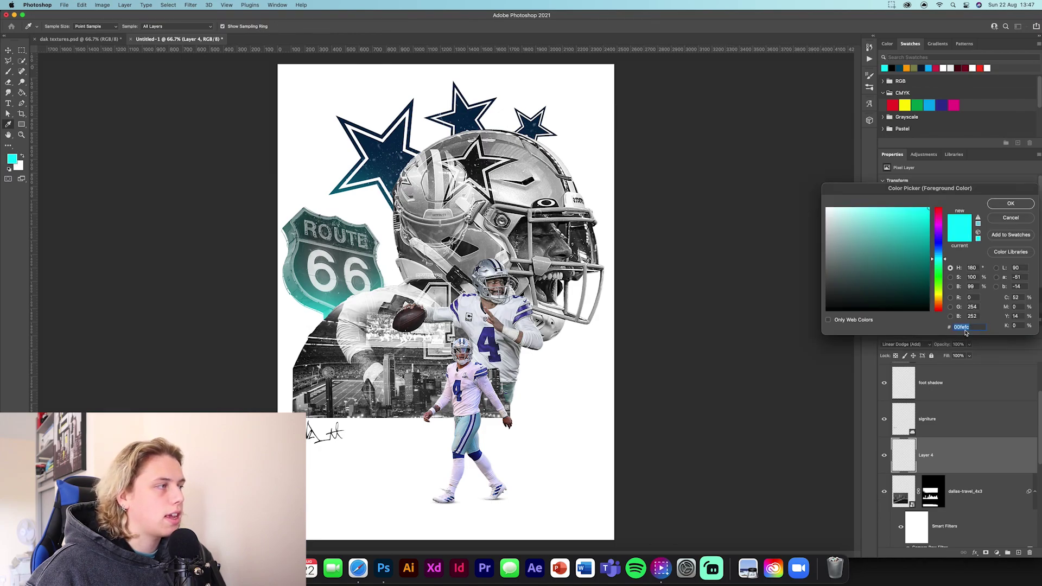
click(1011, 204)
key(b)
right_click(48, 145)
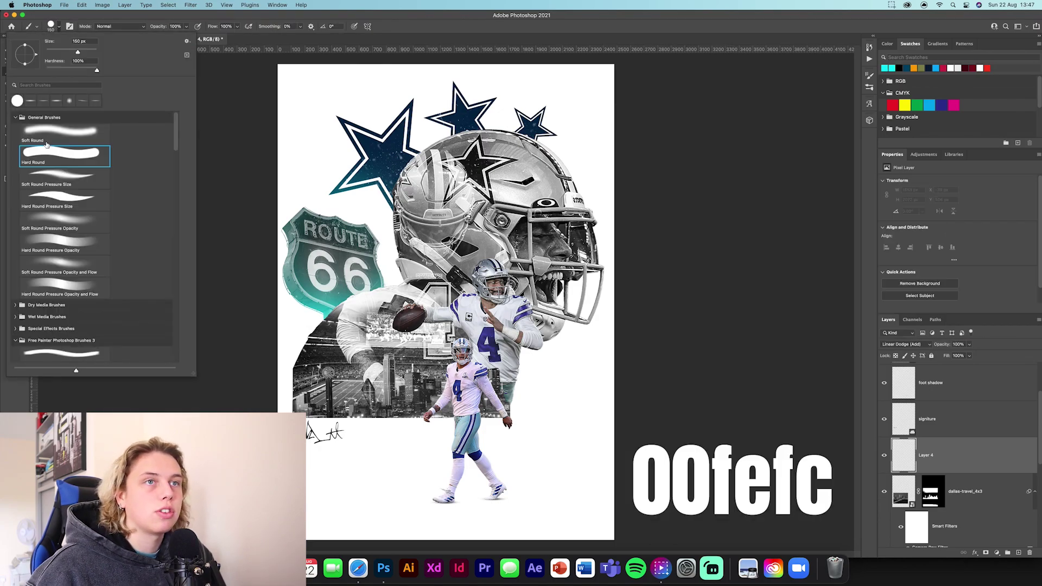
click(64, 132)
click(274, 329)
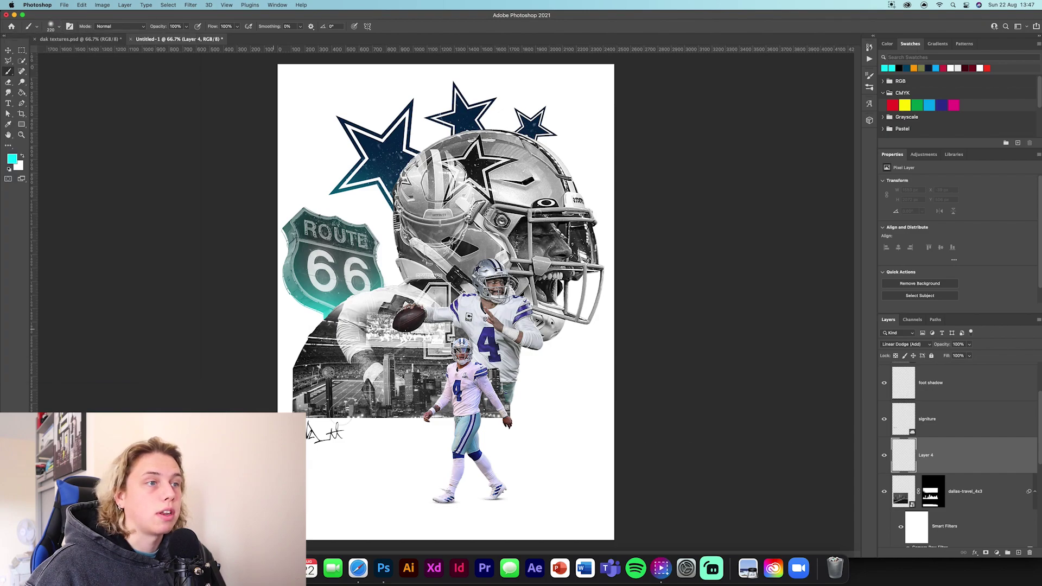
Step: Undo the test stroke, enlarge the soft brush to 800 px, and lower its opacity to 12%
click(297, 349)
key(super+z)
key(bracketright)
key(bracketright)
key(bracketright)
key(bracketright)
key(bracketright)
key(bracketright)
key(bracketright)
drag(162, 28, 154, 30)
Step: Paint a soft cyan glow over the stadium, skyline, Route 66 sign, stars, helmet and throwing player on the Linear Dodge layer
click(287, 424)
click(292, 414)
click(374, 414)
click(290, 338)
click(292, 362)
click(304, 355)
click(284, 209)
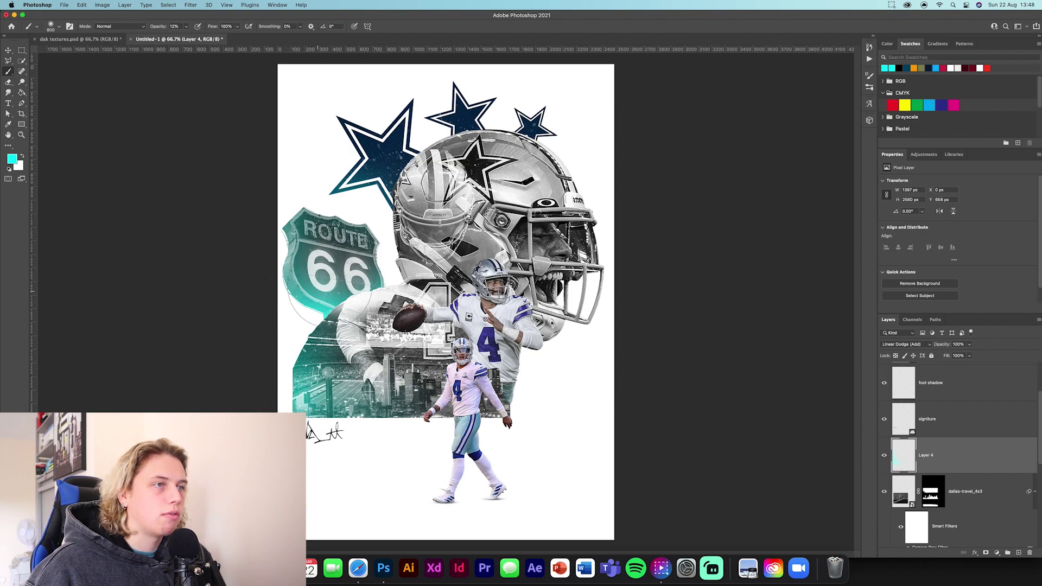
click(324, 131)
click(332, 143)
click(409, 215)
click(414, 238)
click(424, 210)
click(406, 320)
click(390, 318)
click(373, 327)
click(436, 408)
click(522, 423)
click(467, 425)
click(432, 420)
click(458, 116)
click(472, 146)
click(535, 125)
click(574, 173)
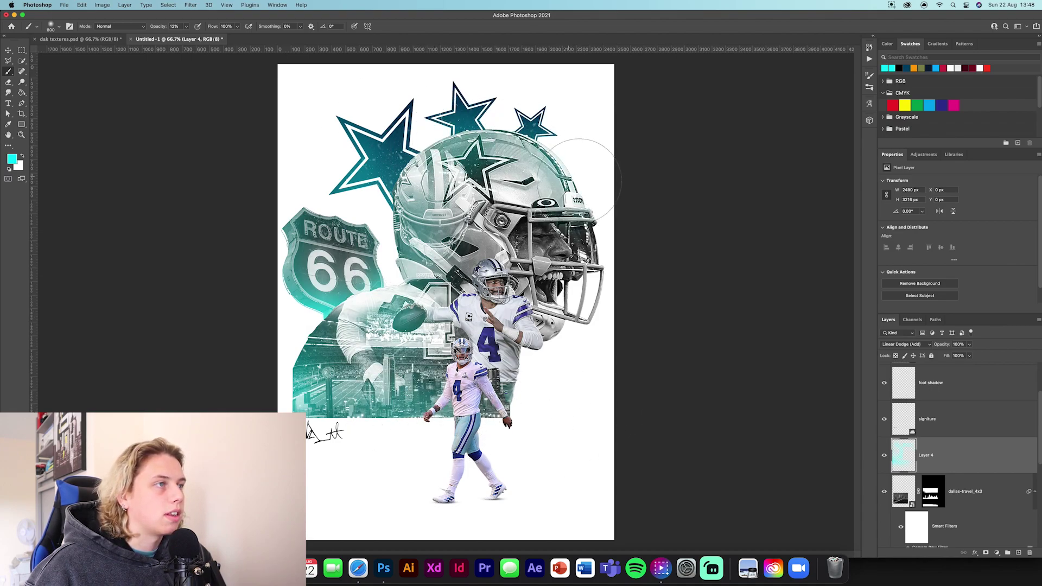
click(480, 123)
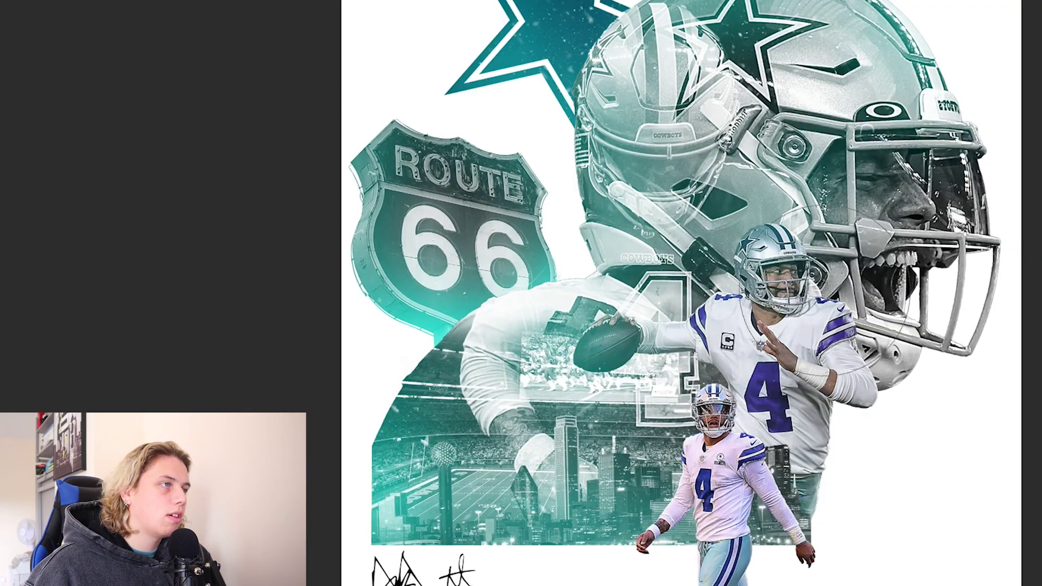
click(796, 470)
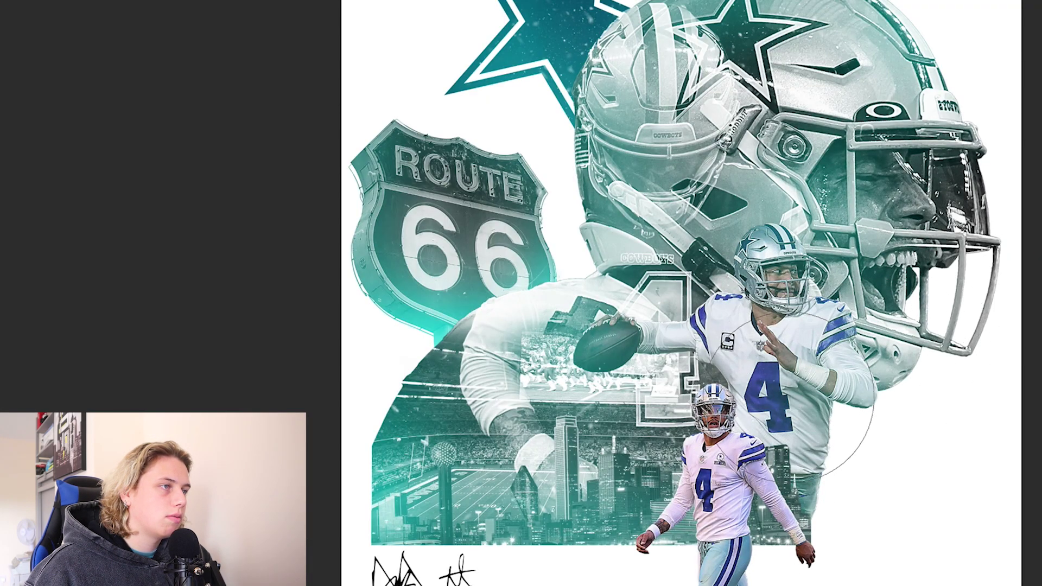
click(795, 444)
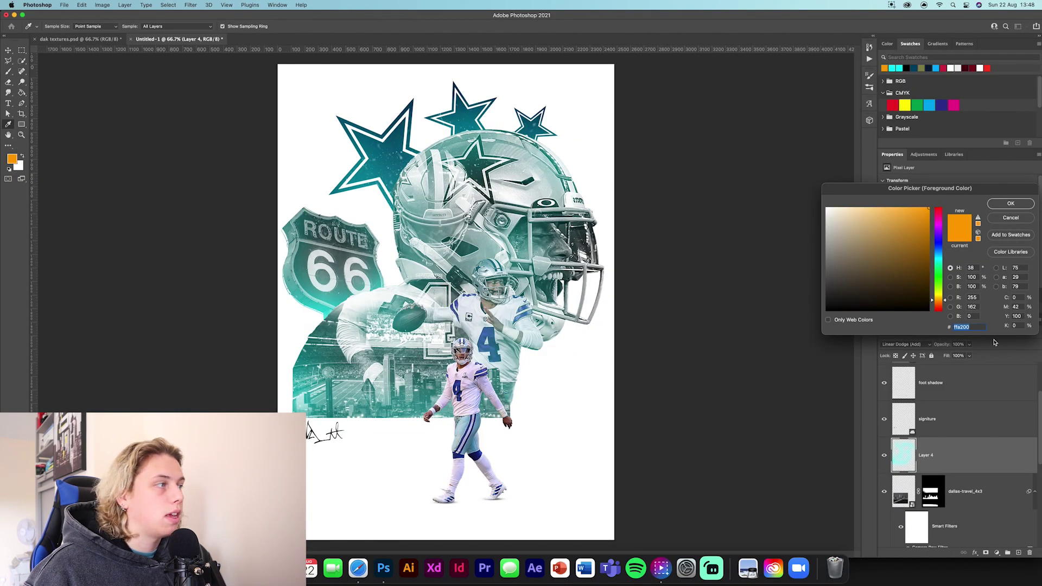
Step: Set the foreground colour to orange ffa200 and paint a soft glow down the composition's centre, from helmet star to stadium
click(1017, 210)
click(478, 195)
click(472, 193)
click(459, 245)
click(441, 311)
click(422, 351)
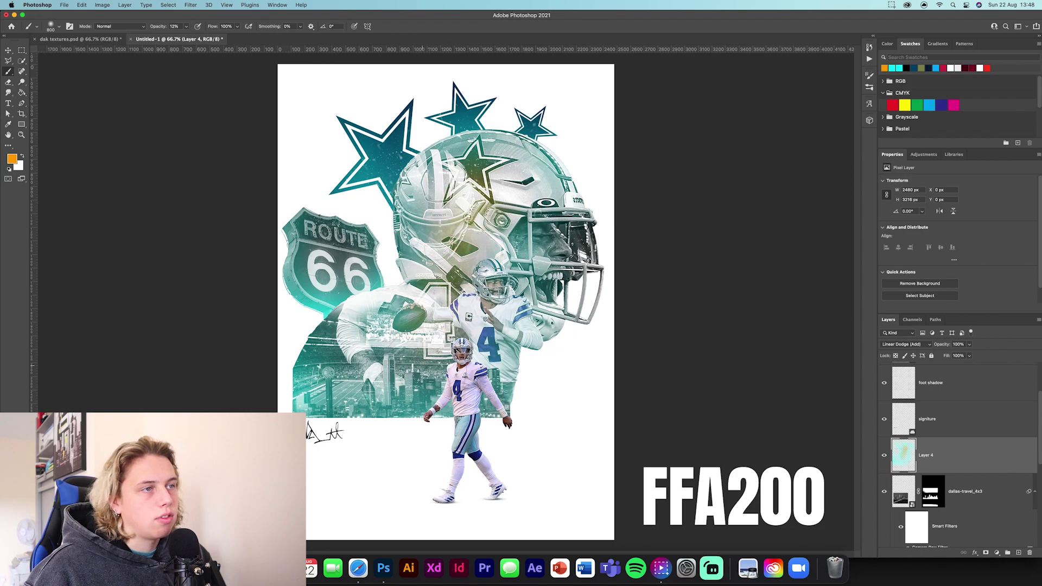
click(425, 373)
click(415, 353)
click(472, 268)
click(483, 352)
click(473, 158)
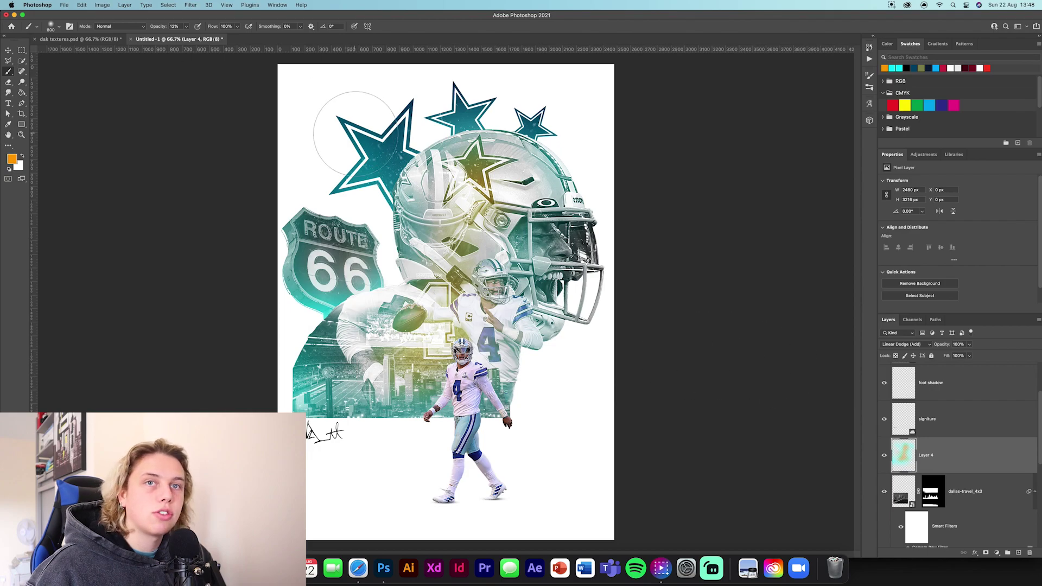
Step: Move the cyan and orange glow layer beneath Dak-Prescott-playoffs copy 2, directly above the main image group
key(v)
super+click(998, 457)
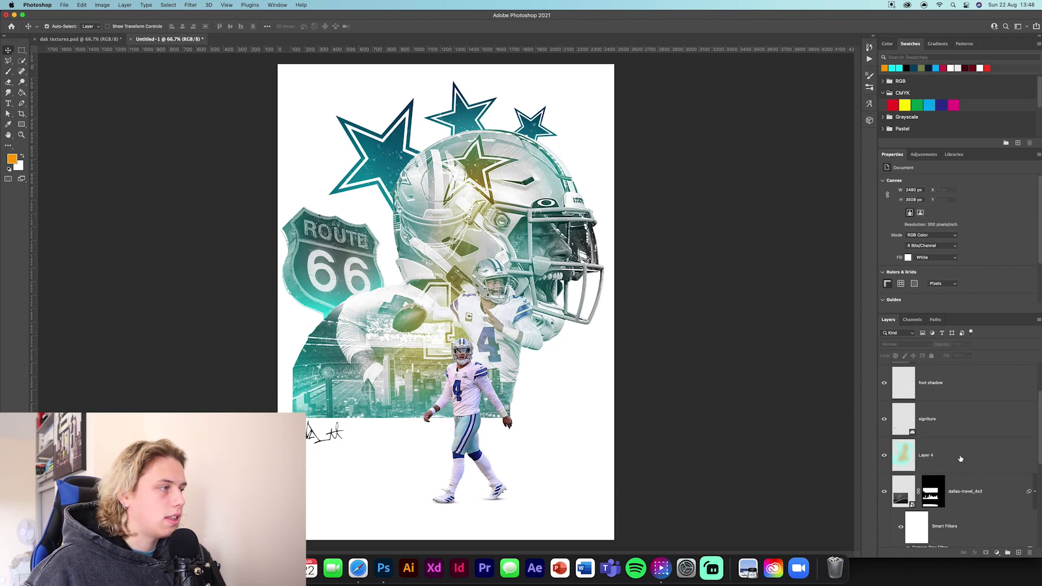
scroll(960, 459, up, 2)
scroll(961, 461, down, 3)
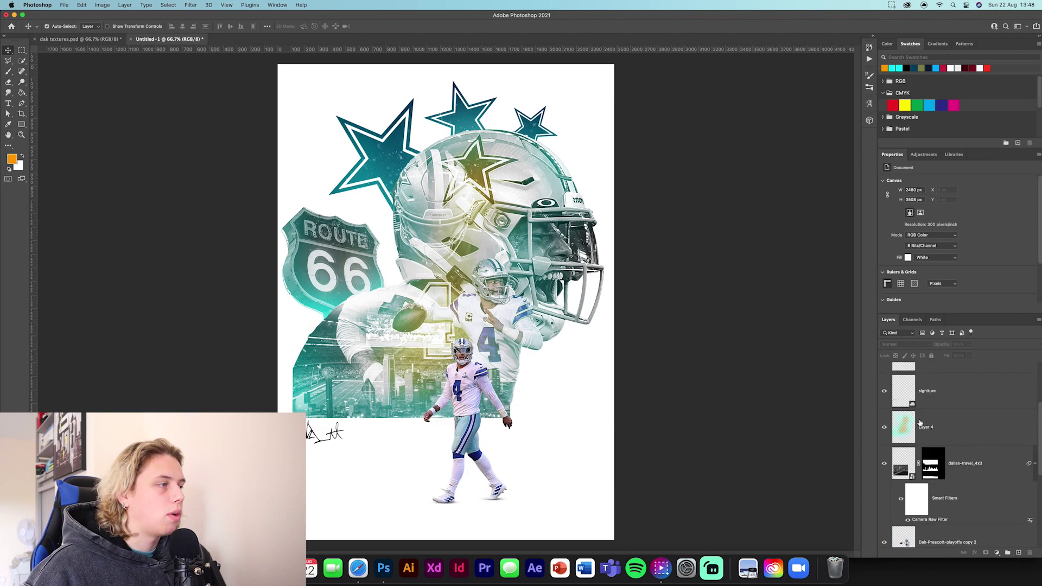
drag(959, 375, 971, 498)
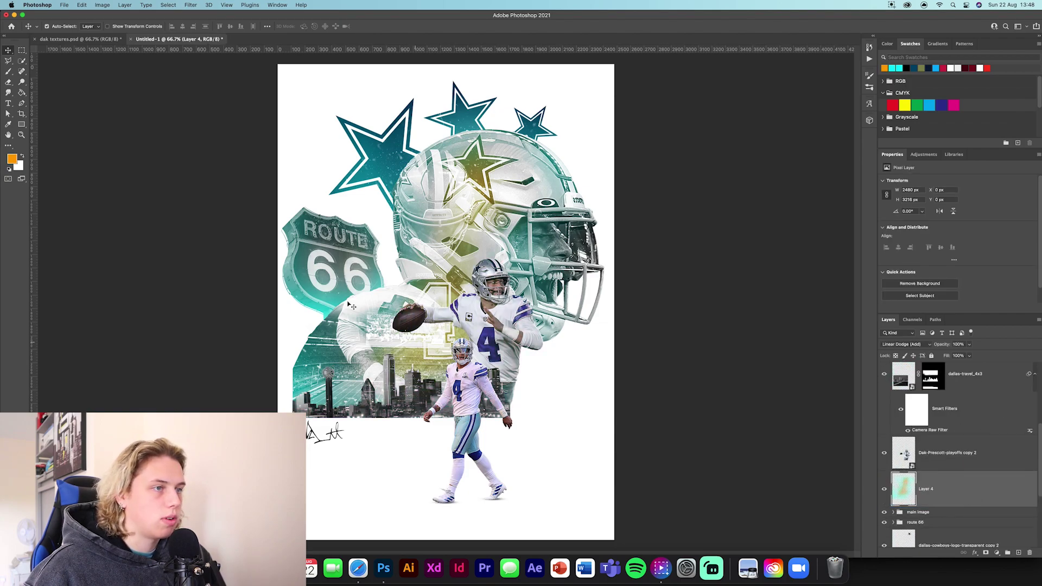
Step: Add a new layer above the dallas-travel_4x3 skyline layer and clip it to the skyline
scroll(880, 402, up, 1)
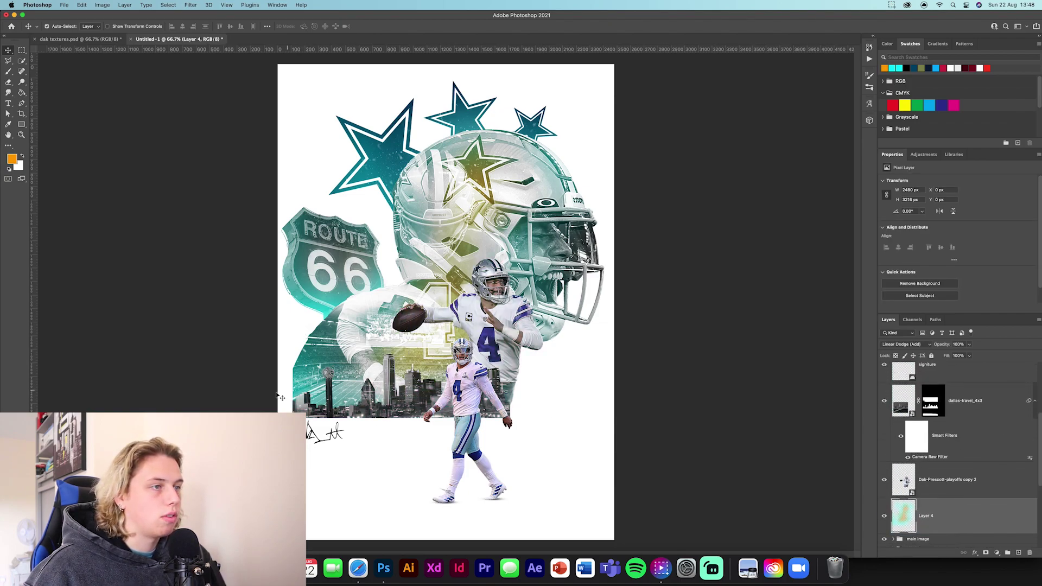
scroll(970, 491, up, 1)
click(982, 432)
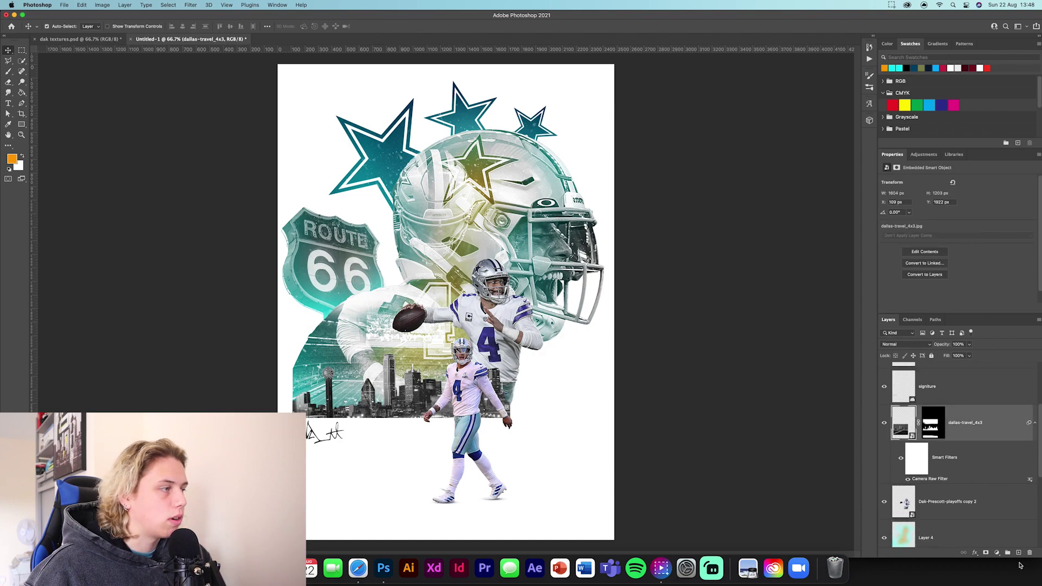
click(1019, 552)
alt+click(973, 441)
Step: Paint soft cyan along the bottom of the skyline on the clipped layer
key(b)
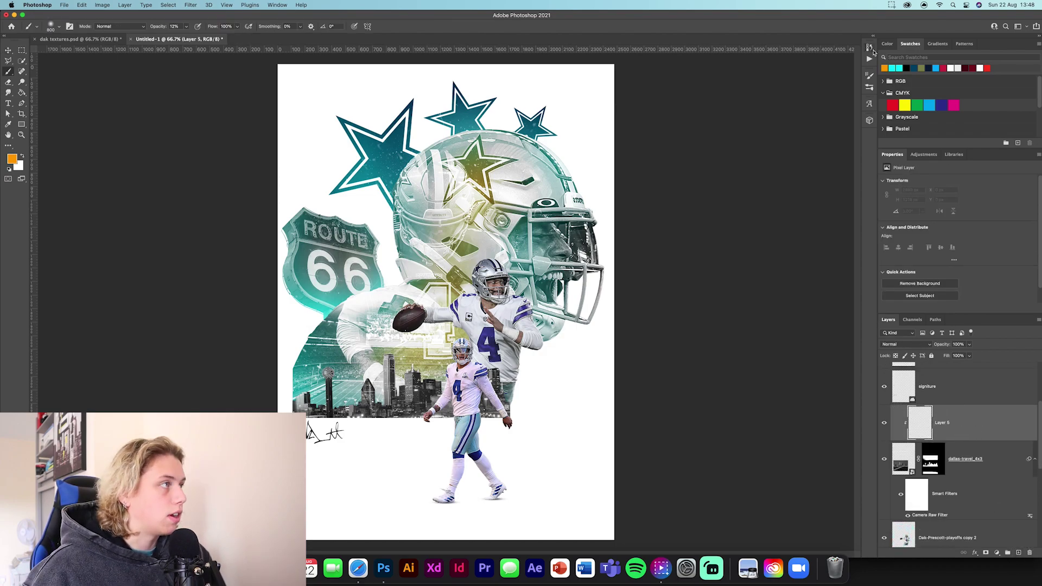
key(x)
click(892, 67)
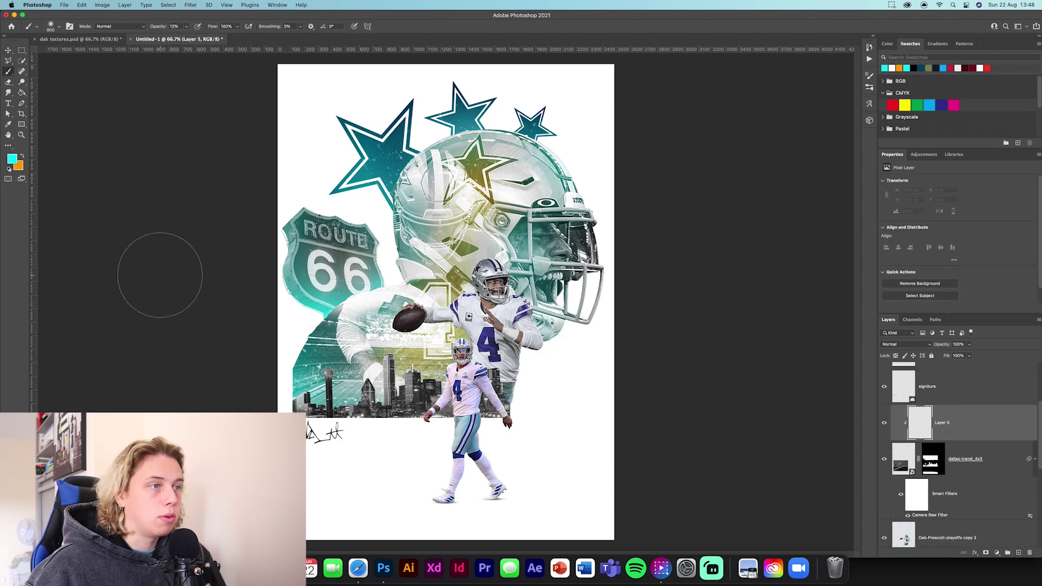
mouse_move(406, 428)
mouse_down()
mouse_move(481, 420)
mouse_move(505, 397)
mouse_up()
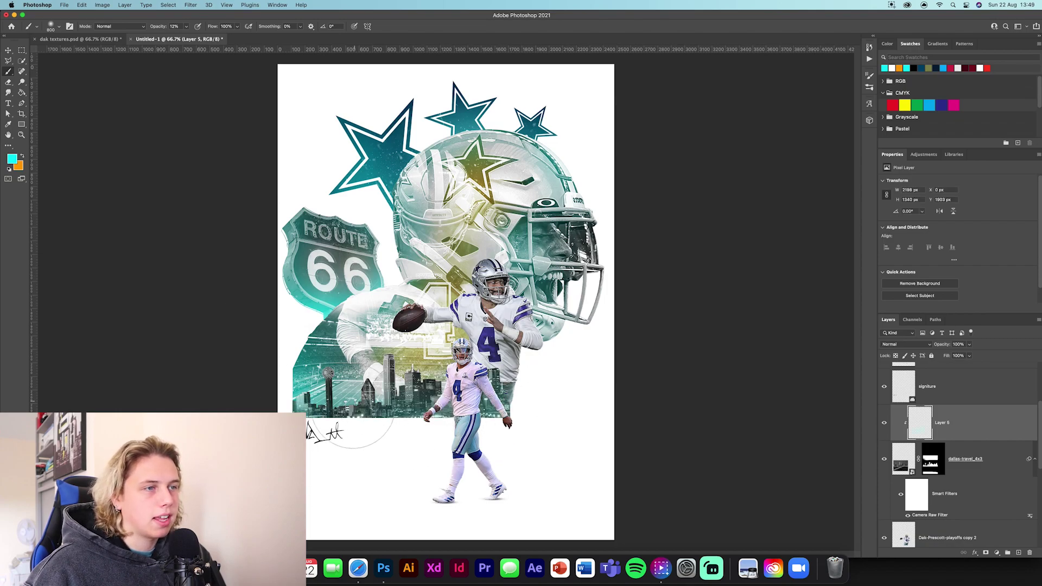
click(360, 433)
Step: Add a new layer above the Dak-Prescott-playoffs copy 2 layer and clip it to the throwing player
scroll(965, 458, down, 3)
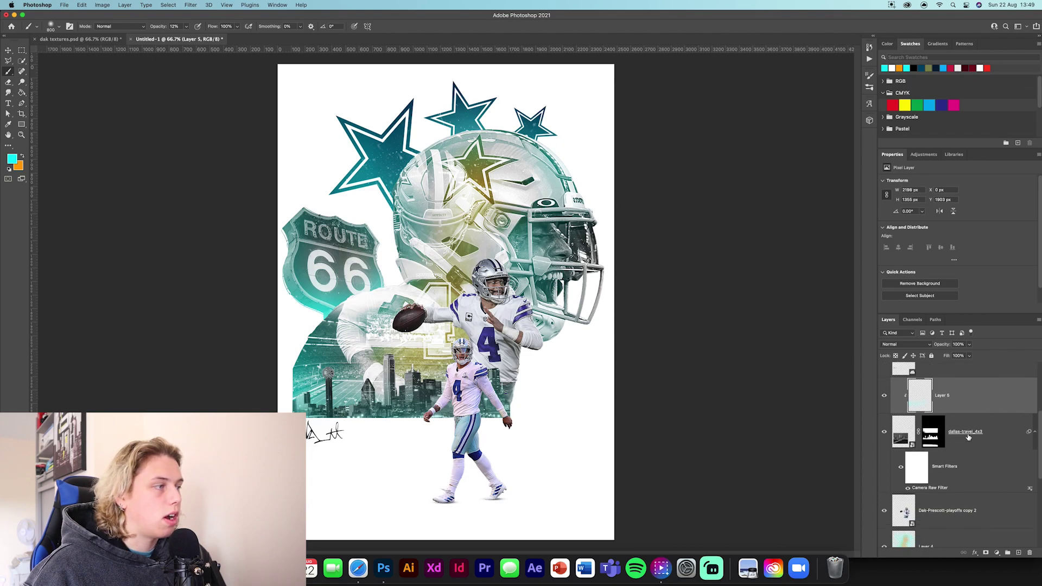
click(965, 459)
click(1019, 553)
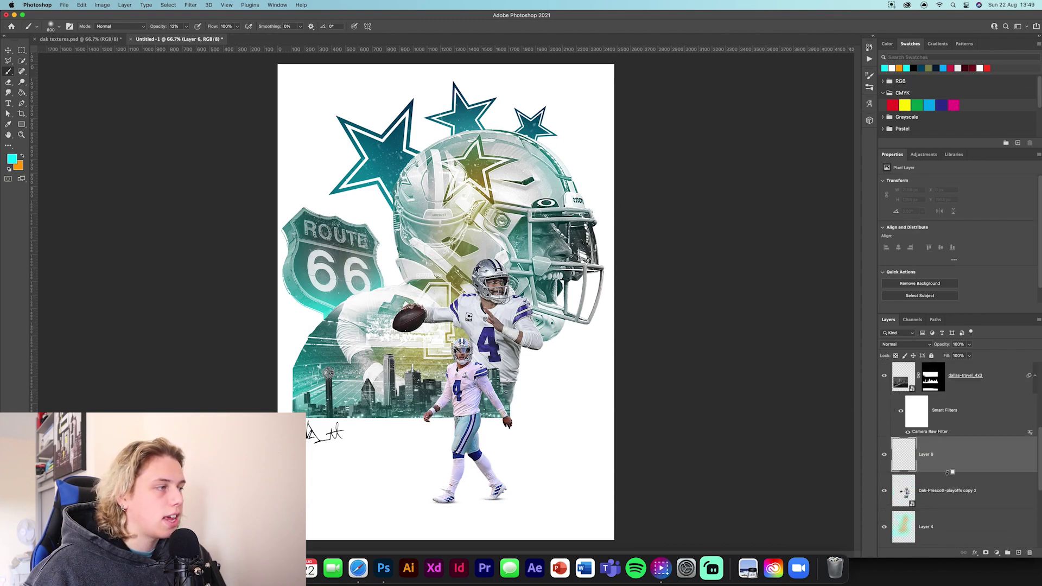
key(super+alt+g)
click(547, 322)
click(511, 394)
key(super+z)
key(super+z)
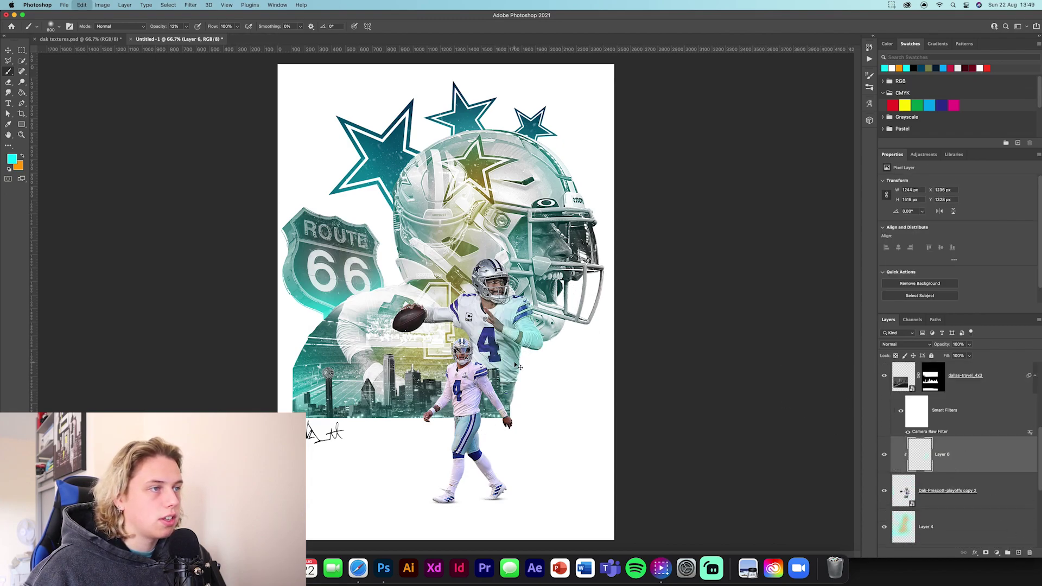
key(super+z)
Step: Paint soft cyan over the throwing player's ball and arm and soft orange over his jersey on the clipped layer
click(401, 321)
click(424, 306)
click(483, 347)
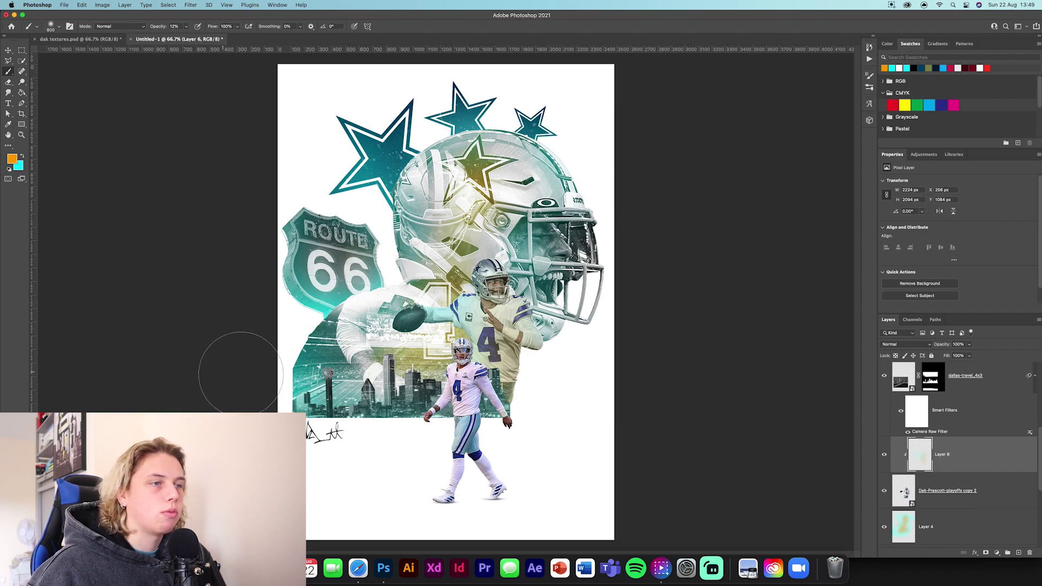
click(364, 385)
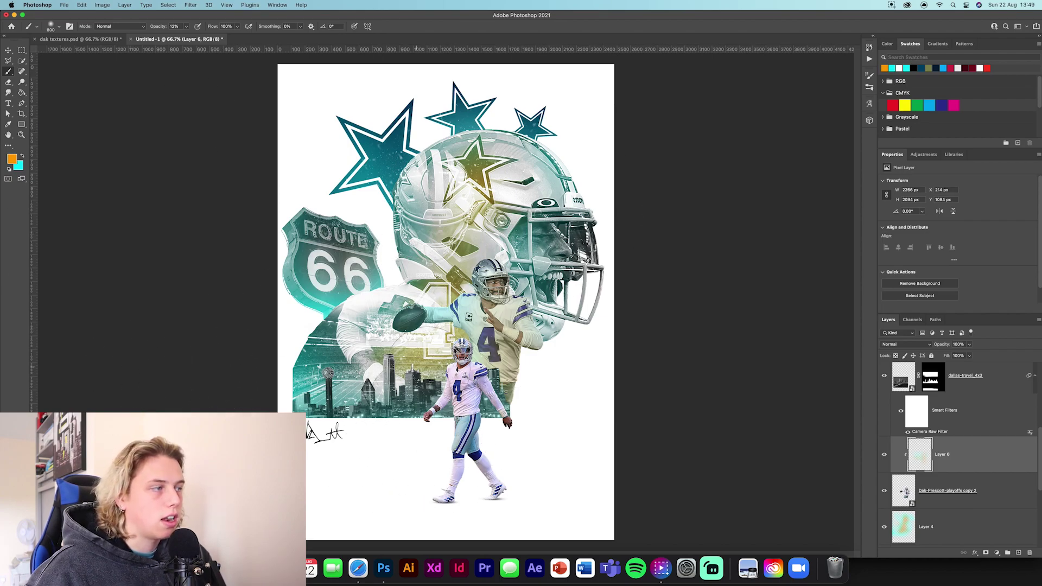
Step: Add a soft orange glow to the skyline on its clipped layer, leaving no layer selected when done
scroll(911, 443, up, 3)
click(942, 400)
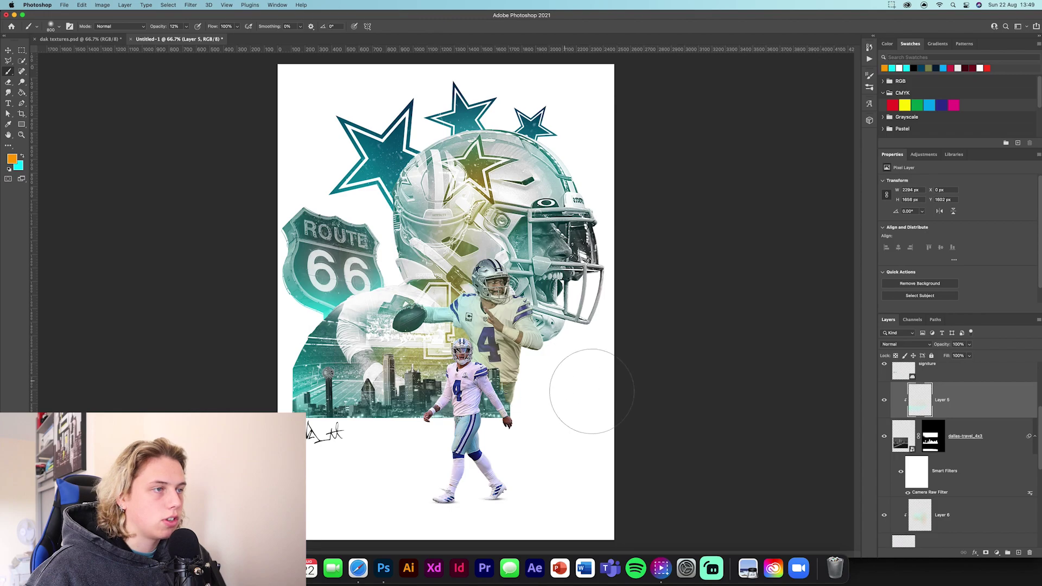
click(8, 50)
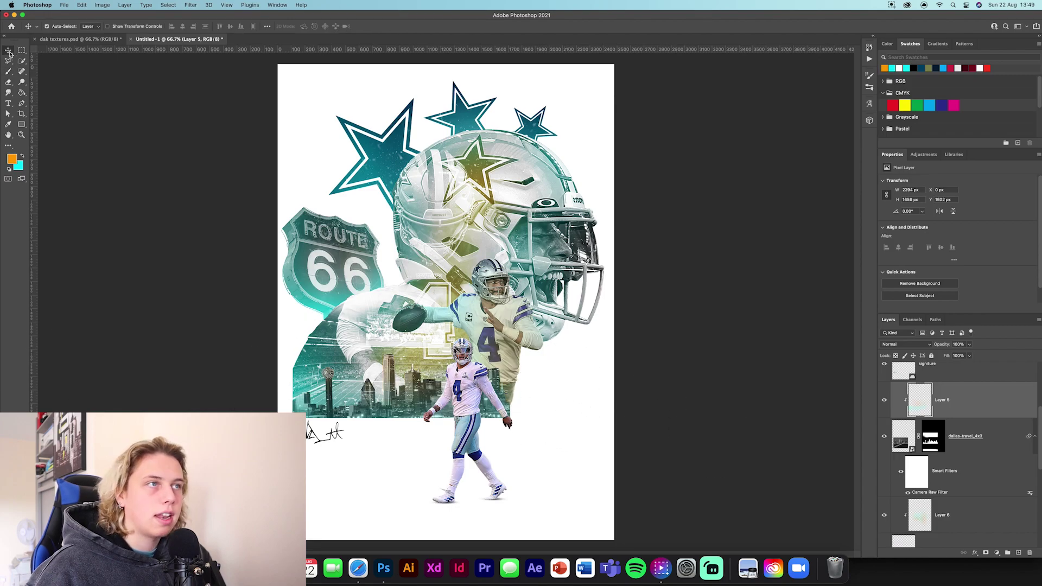
click(154, 297)
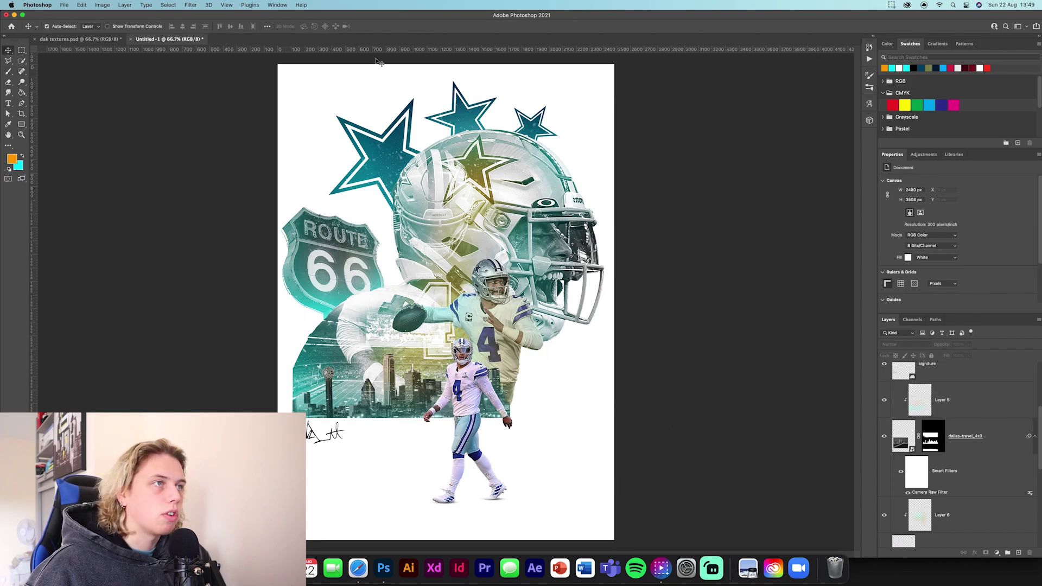
Step: Look through the layers of the dak textures.psd document, toggling their visibility, and return to the poster document
click(76, 39)
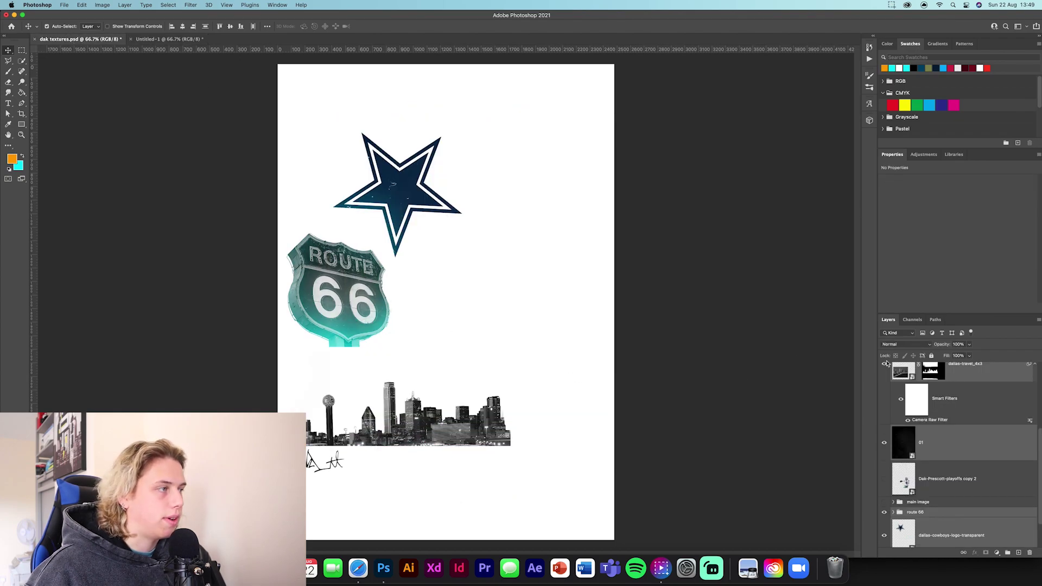
click(999, 488)
scroll(998, 488, down, 3)
scroll(920, 433, up, 8)
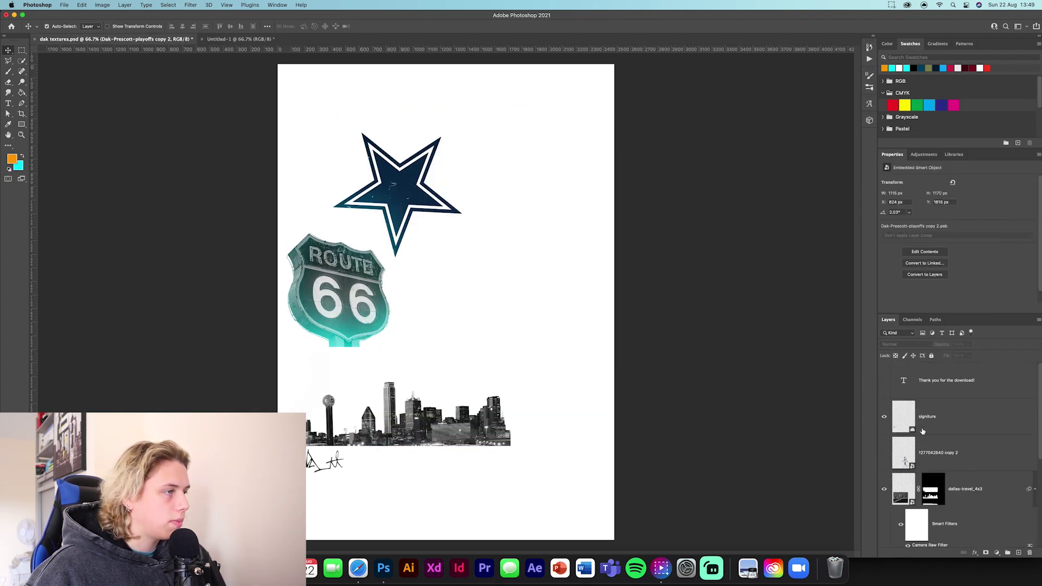
scroll(937, 432, down, 4)
scroll(938, 427, up, 3)
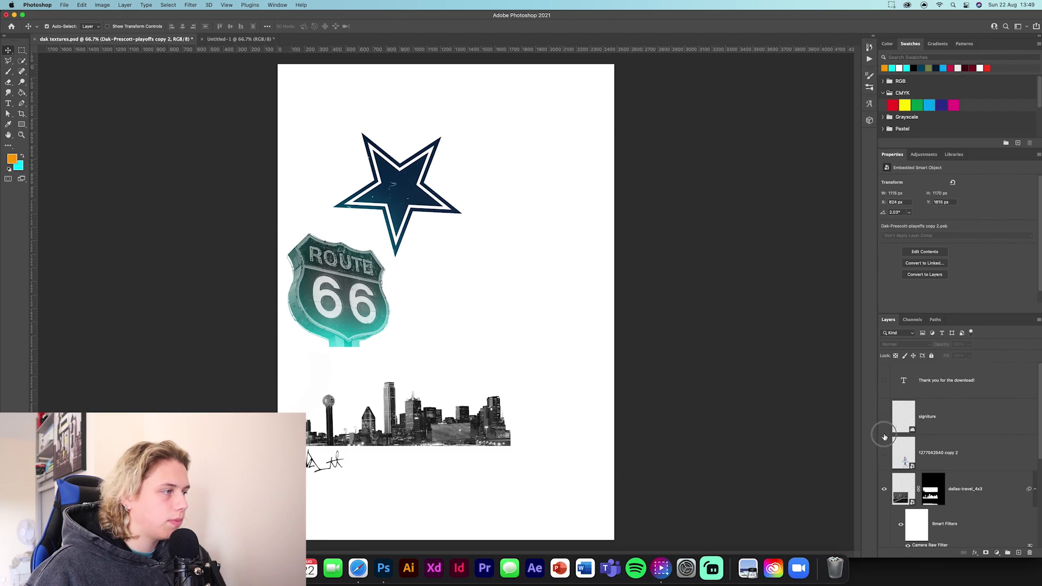
scroll(884, 478, down, 4)
alt+click(884, 542)
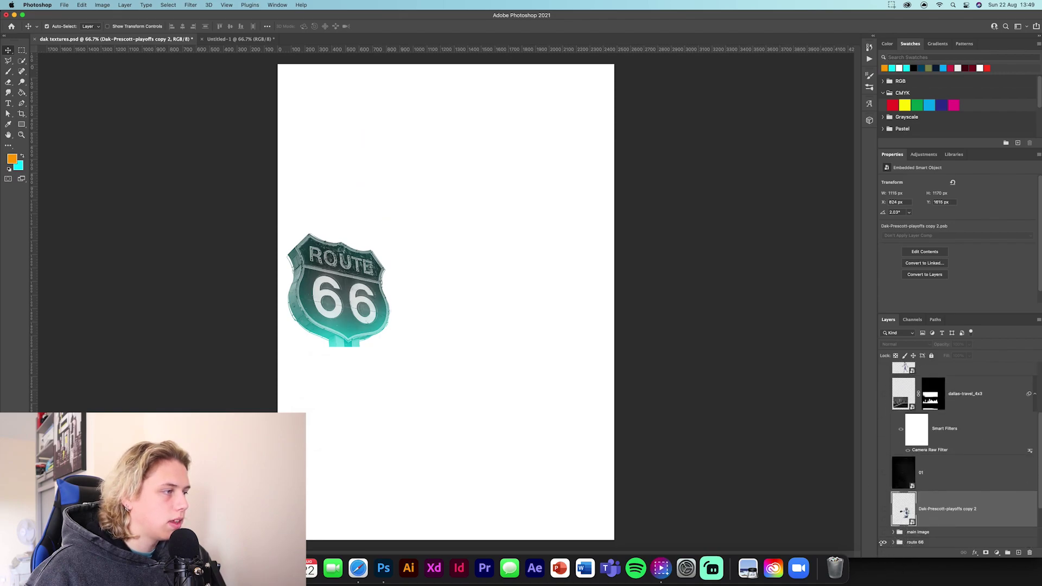
click(883, 542)
click(239, 39)
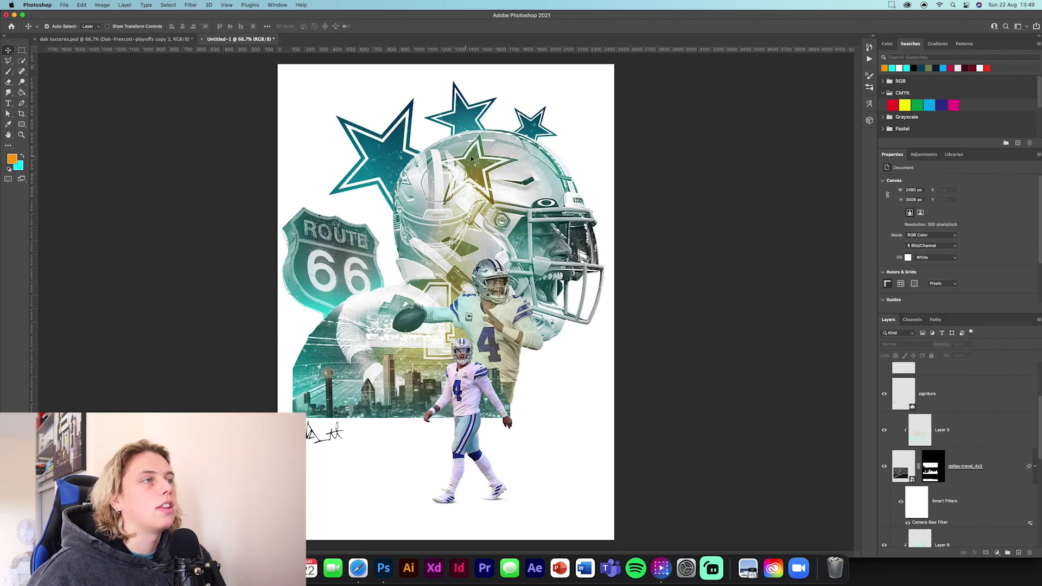
Step: Paint more cyan glow over the large star and Route 66 sign on the Linear Dodge layer, Layer 4
scroll(923, 489, down, 5)
click(910, 479)
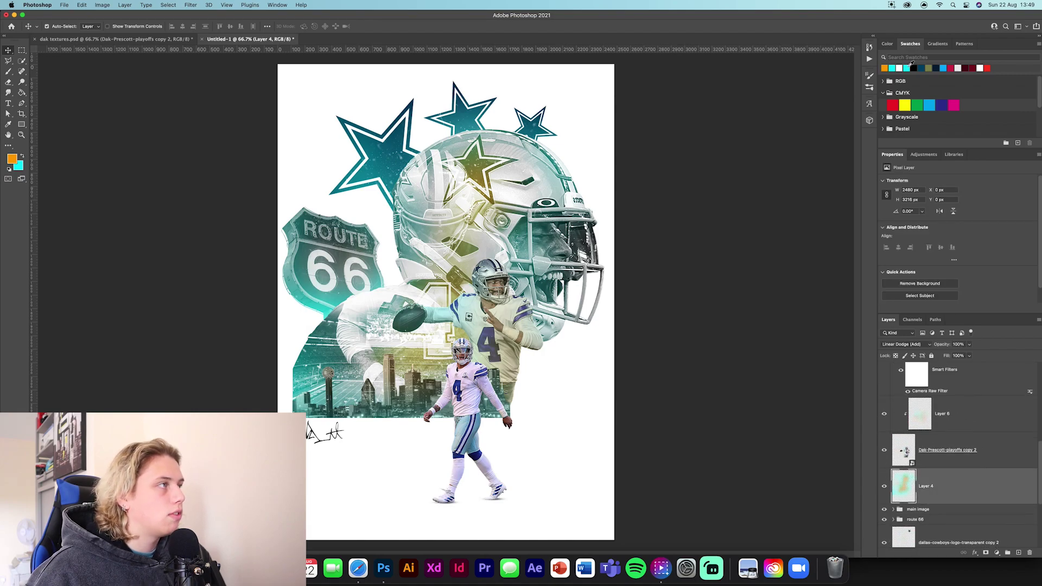
key(x)
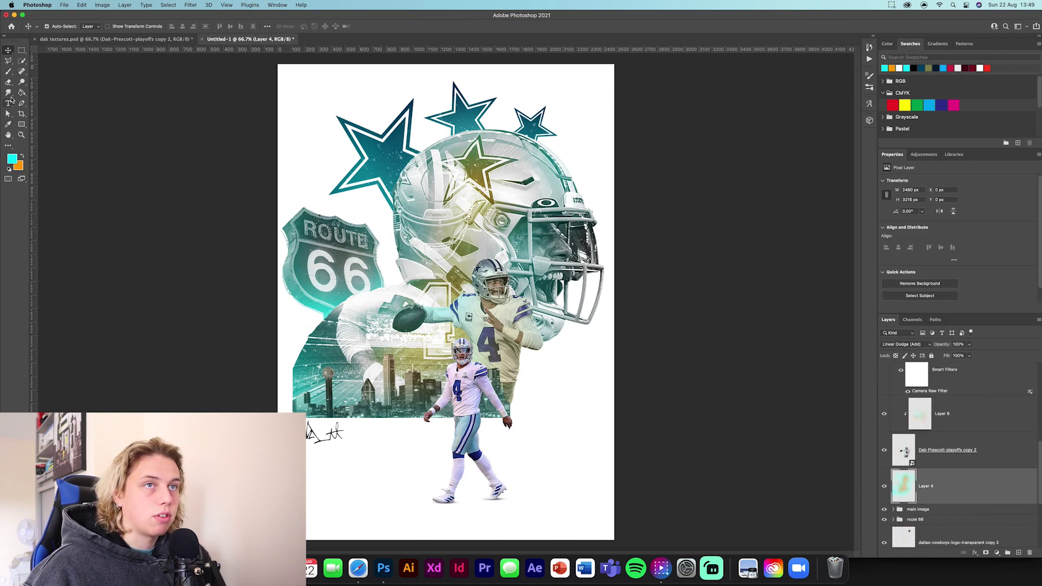
click(10, 72)
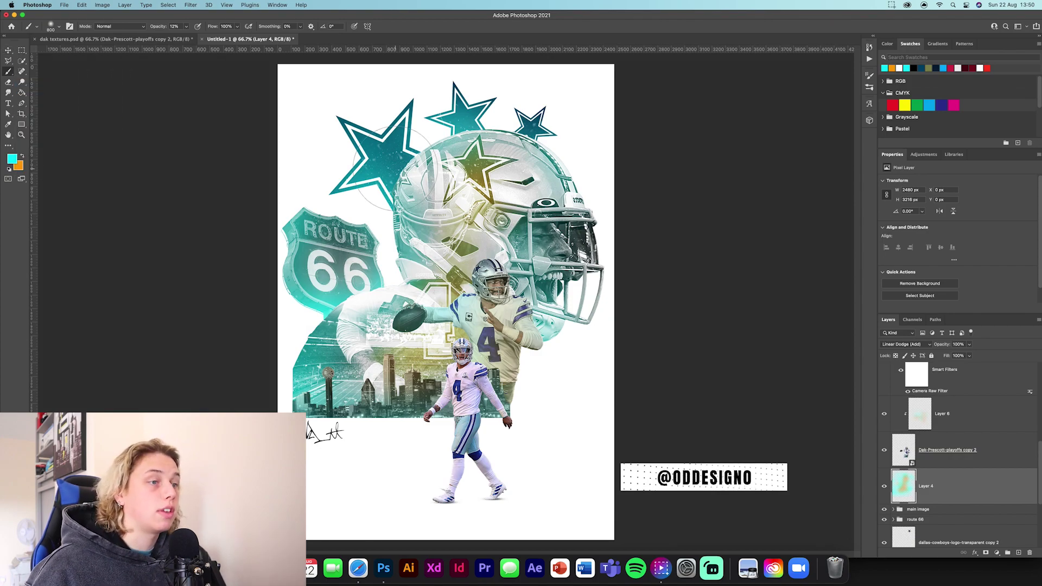
Step: Switch to Finder and open the Pro light leaks folder from the Documents folder
click(207, 568)
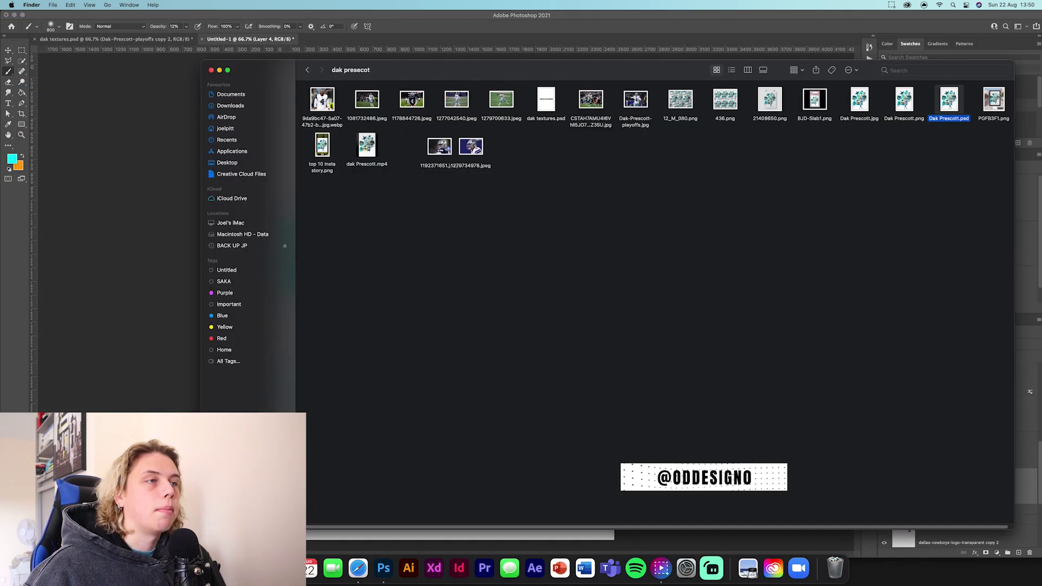
key(super+bracketleft)
click(263, 95)
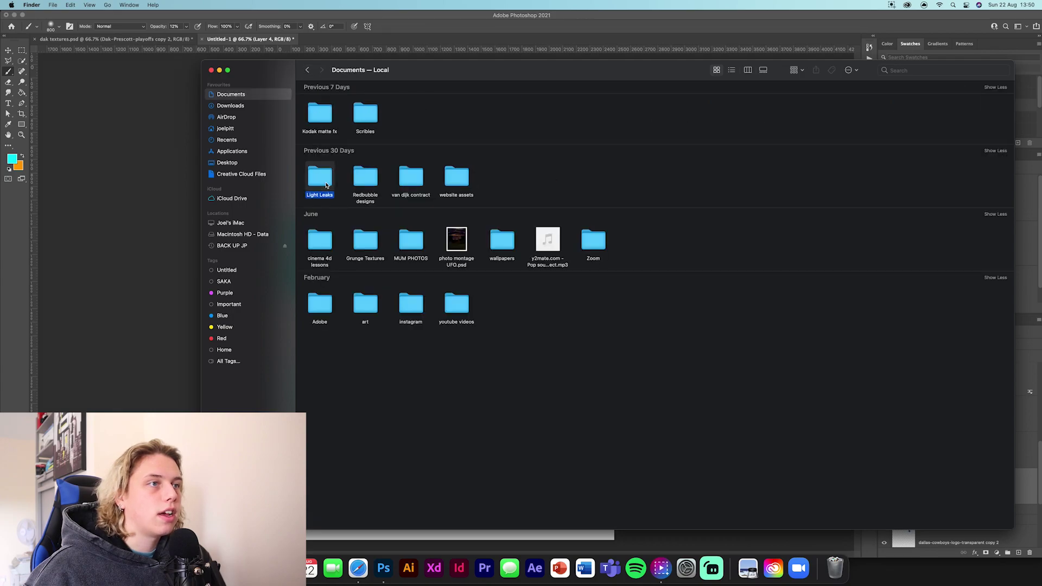
double_click(460, 163)
double_click(505, 267)
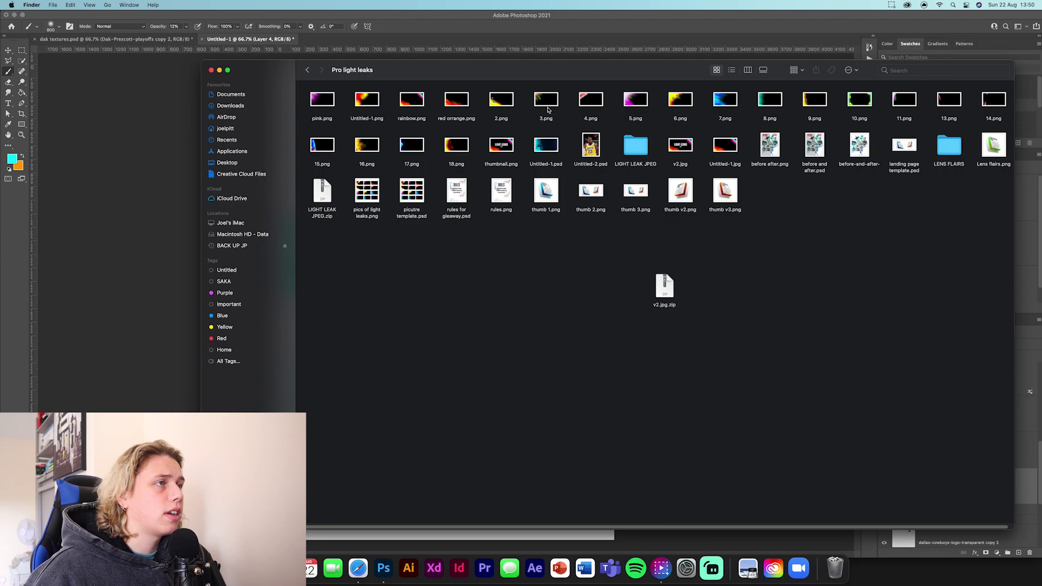
Step: Preview 26.jpg in the LIGHT LEAK JPEG folder and place it into the poster document
click(548, 145)
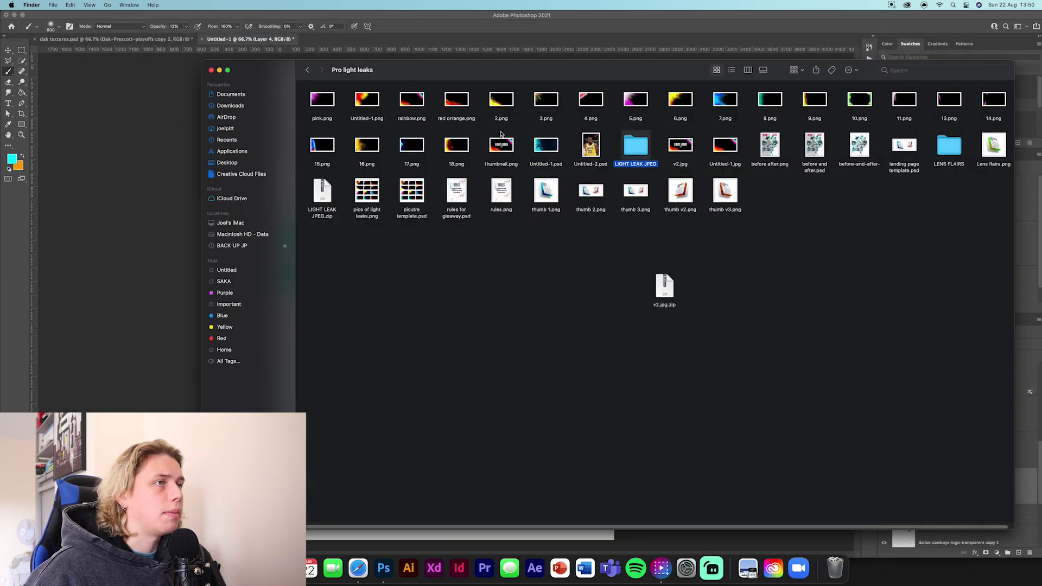
double_click(636, 146)
click(546, 144)
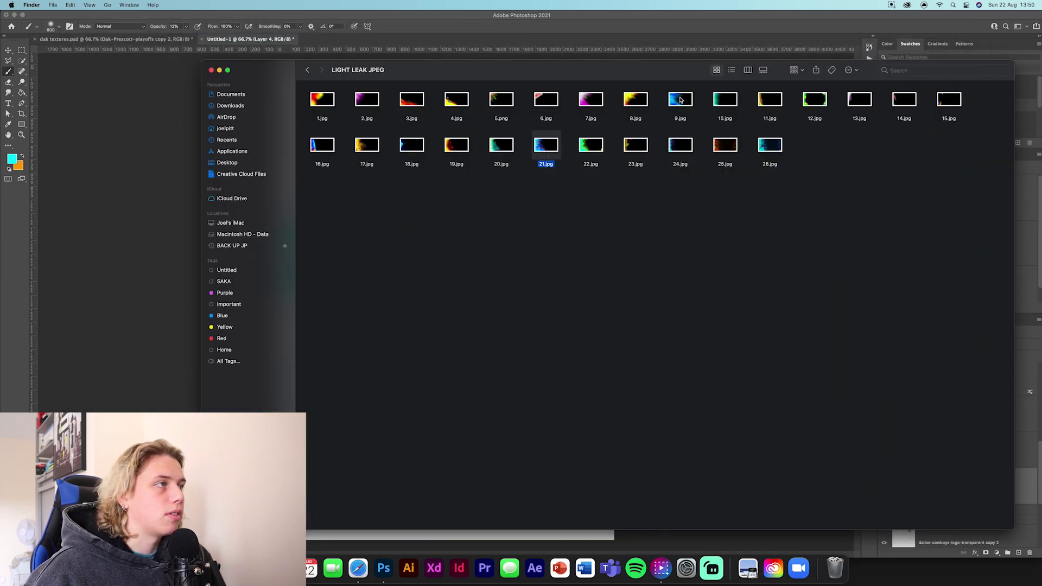
click(769, 145)
key(space)
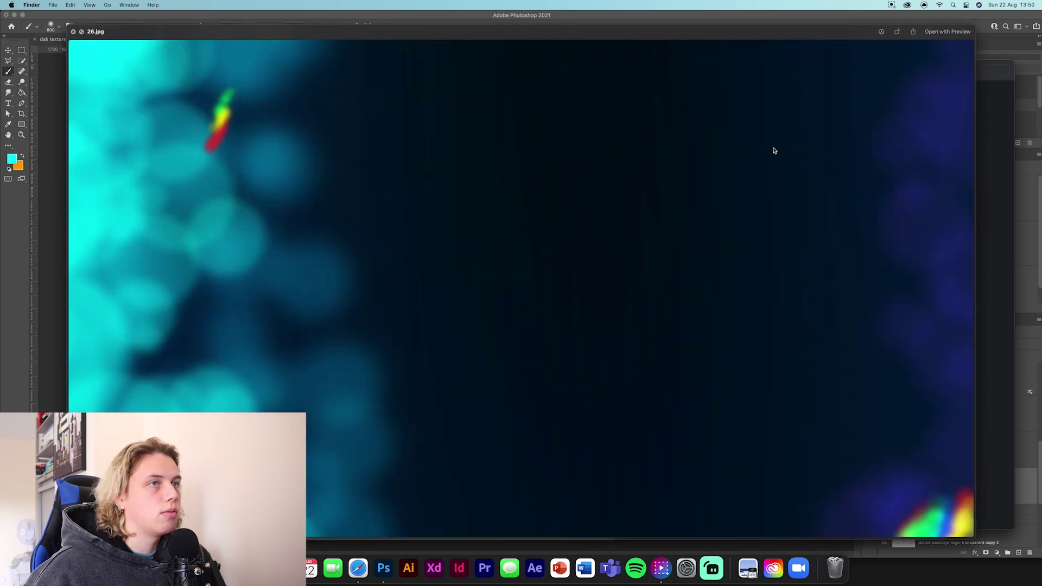
key(space)
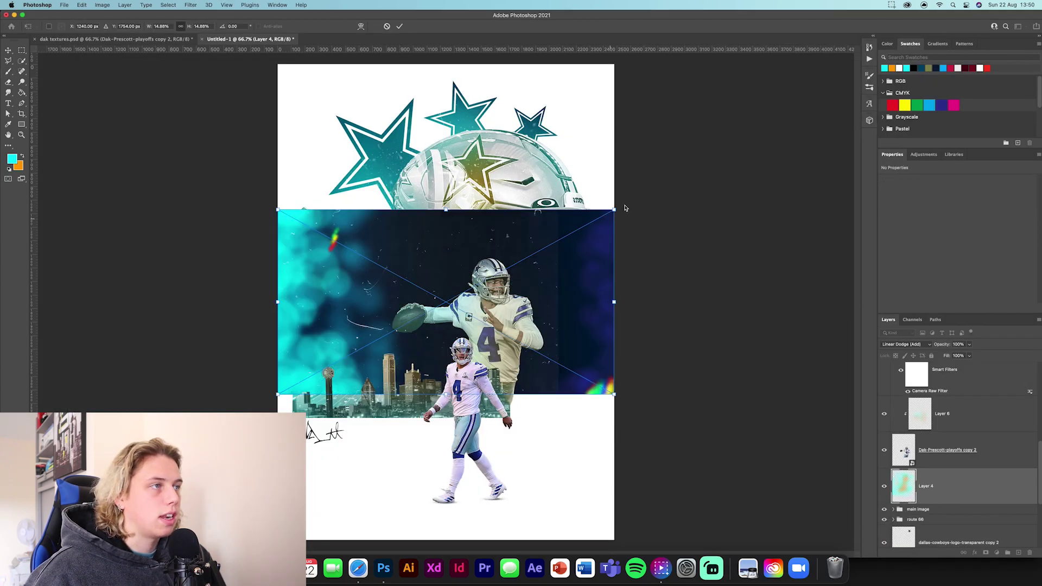
Step: Enlarge the placed light leak and rotate it about 105° so its cyan side covers the upper part of the poster
drag(630, 272, 576, 338)
drag(317, 267, 264, 253)
drag(575, 337, 602, 345)
drag(373, 532, 389, 460)
key(Return)
Step: Clip the light leak layer to the main image group beneath Layer 4 and set its blend mode to Screen
drag(977, 492, 940, 470)
alt+click(944, 470)
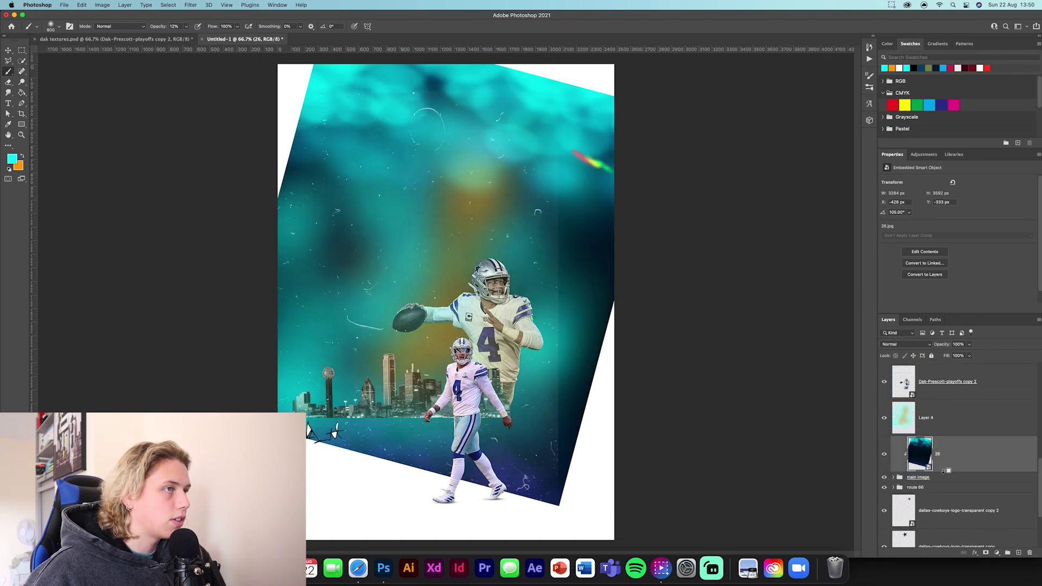
click(905, 344)
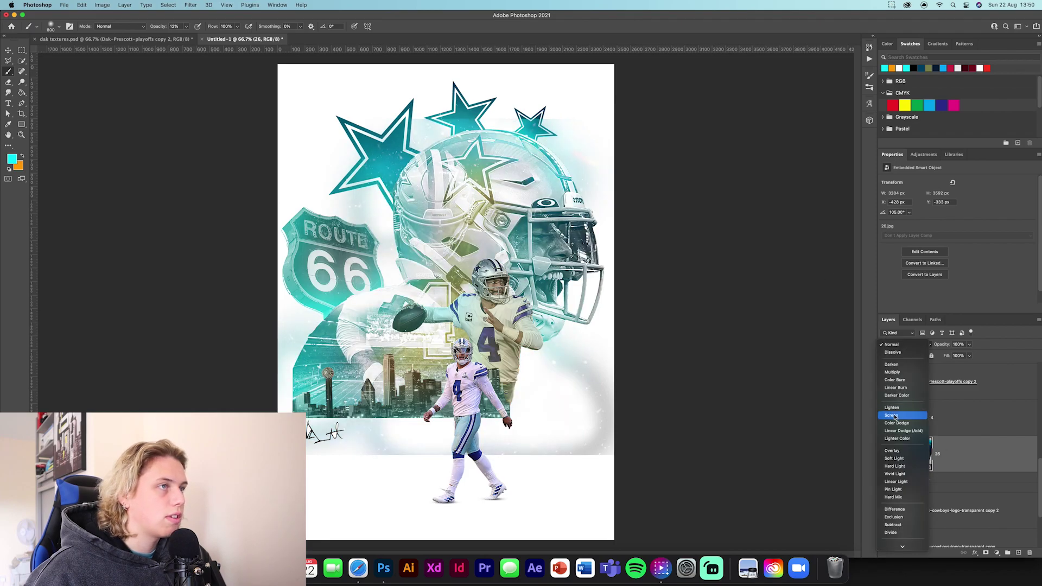
click(889, 416)
Step: Transform the light leak, lowering its upper edge slightly
key(ctrl+t)
drag(494, 70, 492, 75)
click(400, 26)
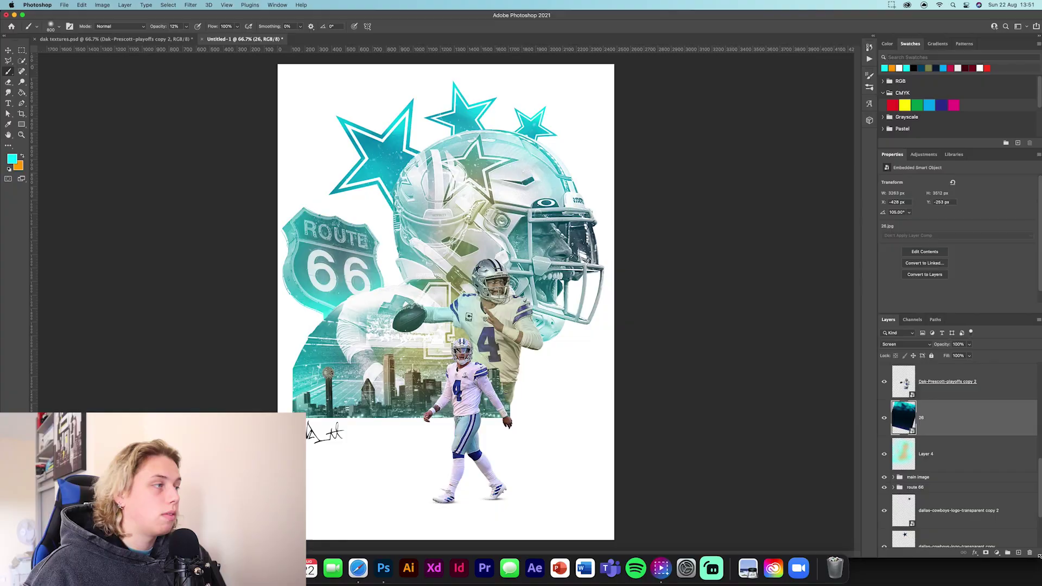
Step: Stamp all visible layers into a new merged layer above the 01 texture layer
scroll(940, 435, up, 4)
scroll(939, 435, up, 3)
click(956, 391)
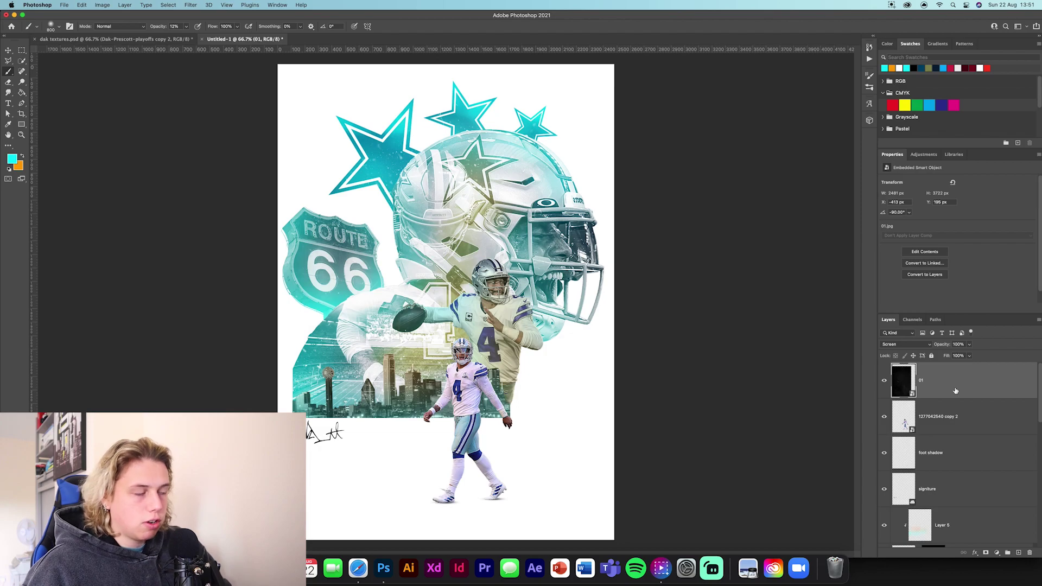
key(super+alt+shift+e)
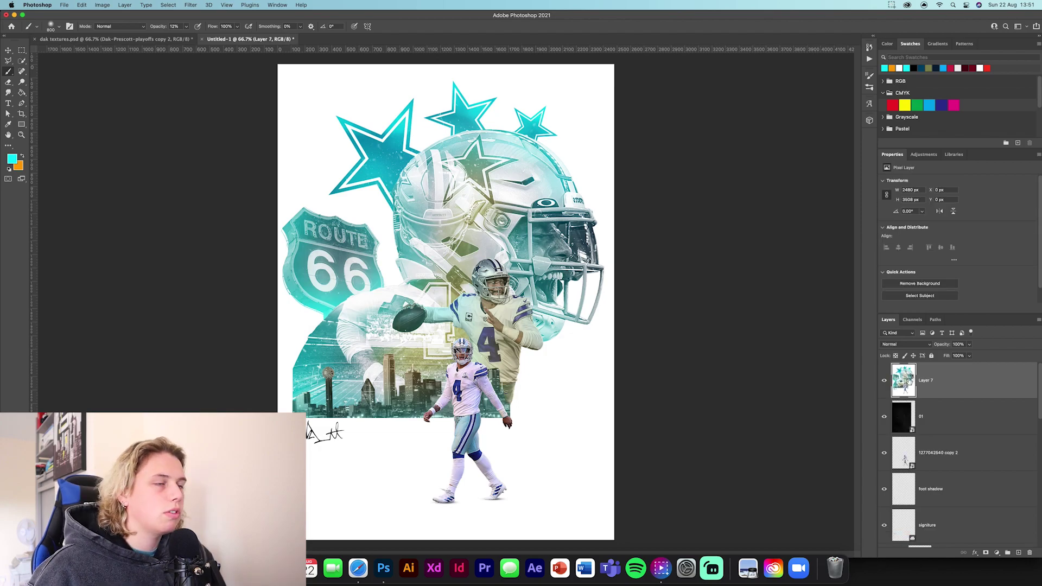
Step: Open the merged Layer 7 in the Camera Raw Filter and set its temperature to -13 and exposure to +0.20
click(191, 4)
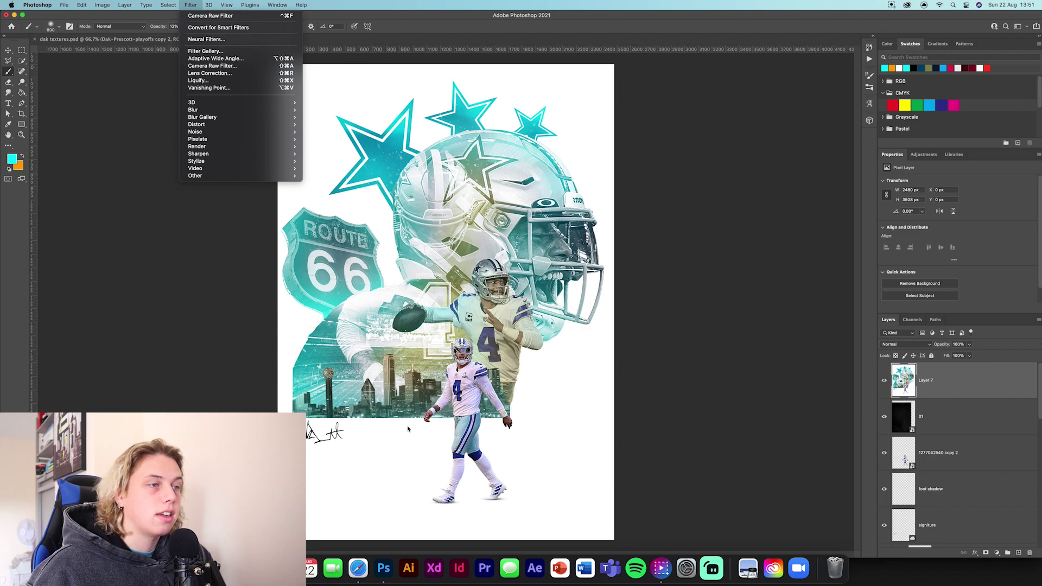
click(949, 439)
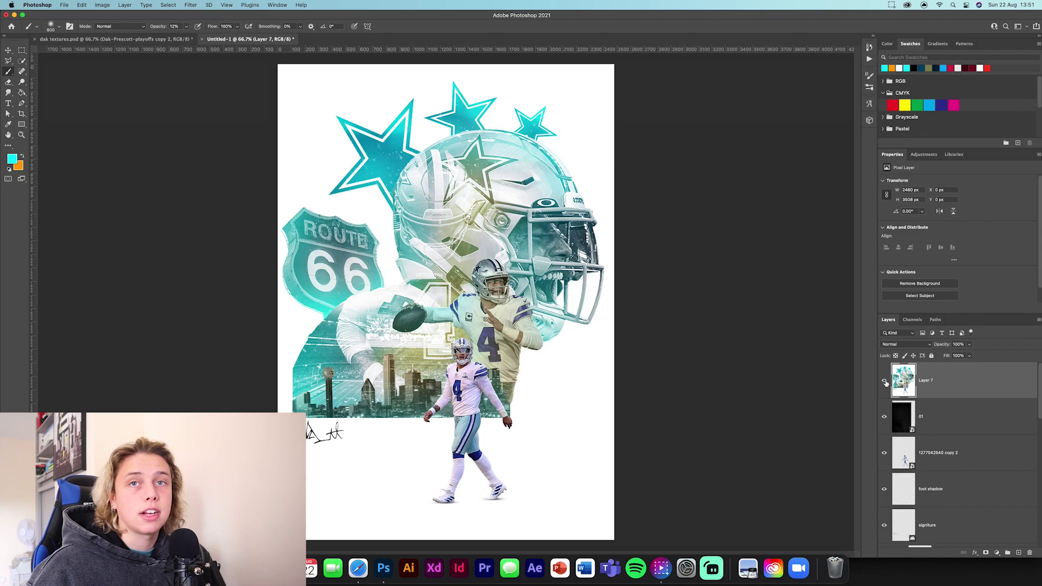
click(190, 4)
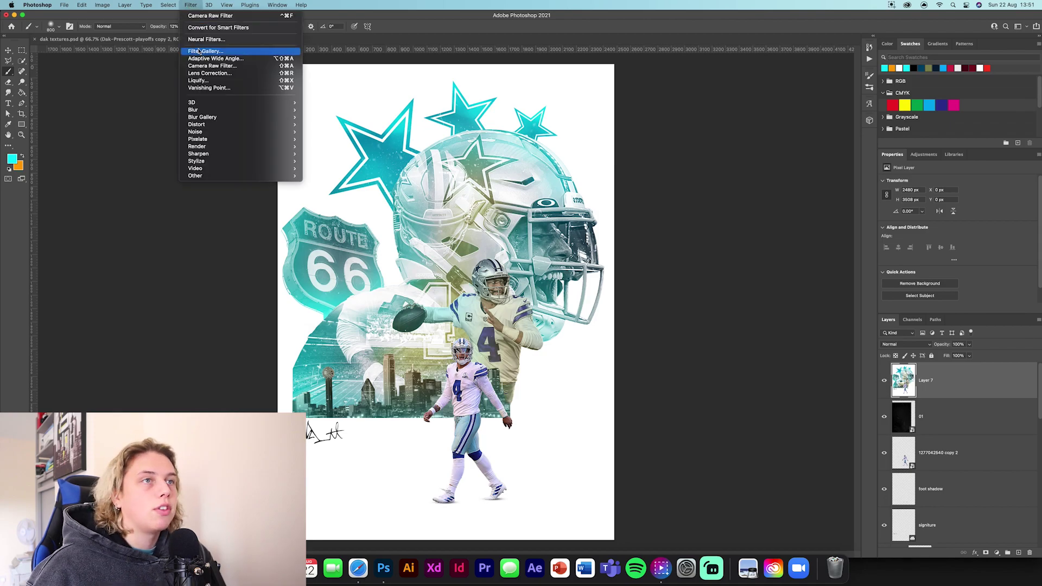
click(200, 67)
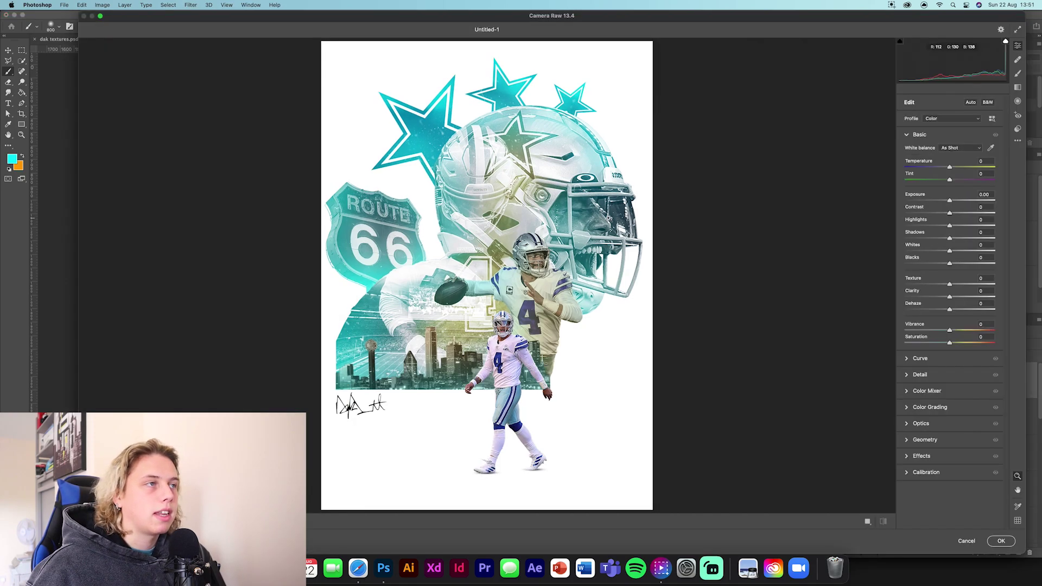
click(1021, 142)
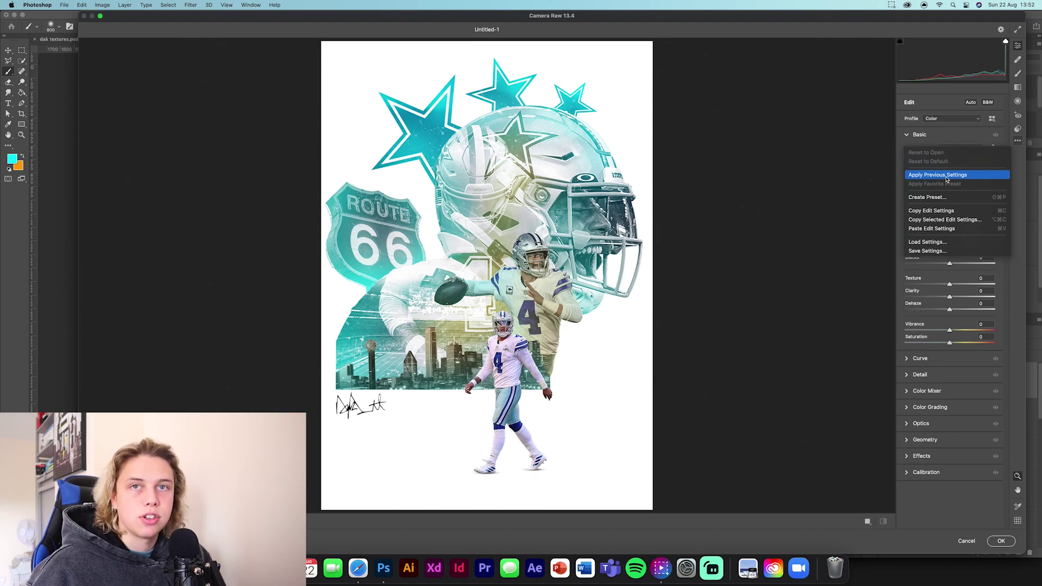
click(926, 175)
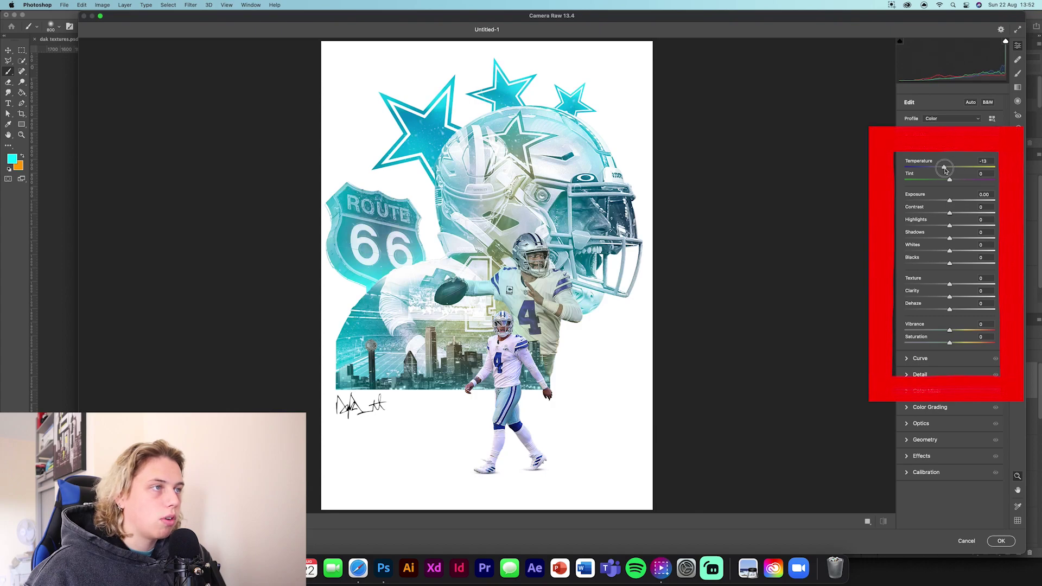
click(951, 201)
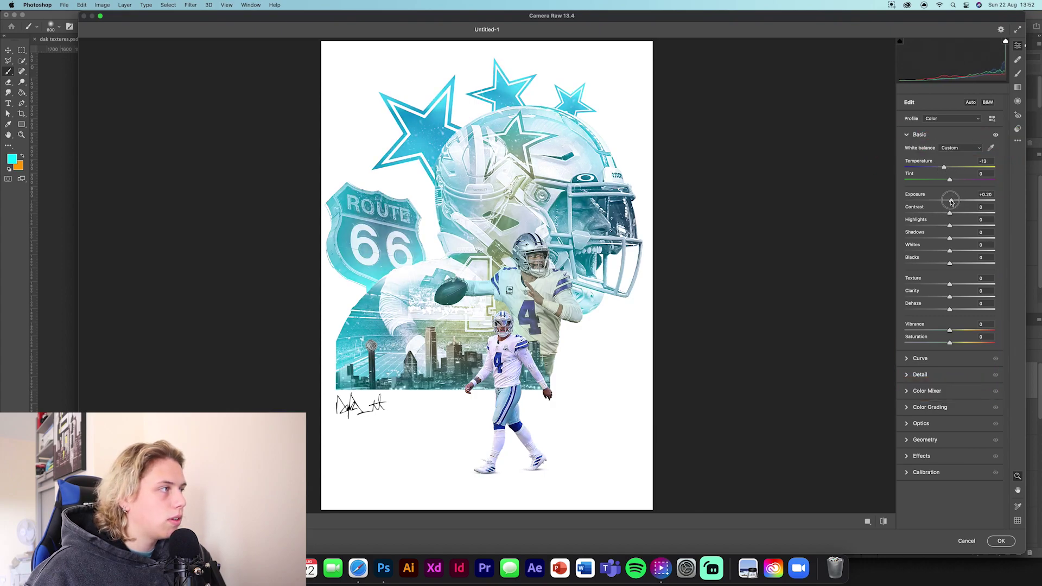
Step: Set contrast +71, highlights -29, shadows +29, whites -32, blacks +34, texture +83, clarity +40, dehaze +10, vibrance +10 and saturation +7
drag(950, 214, 961, 298)
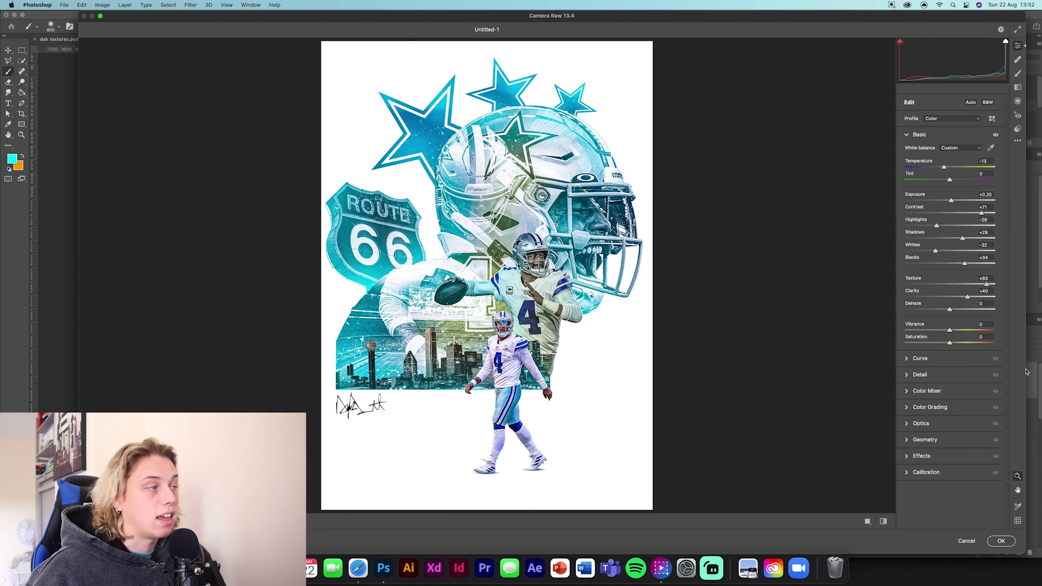
drag(950, 309, 955, 343)
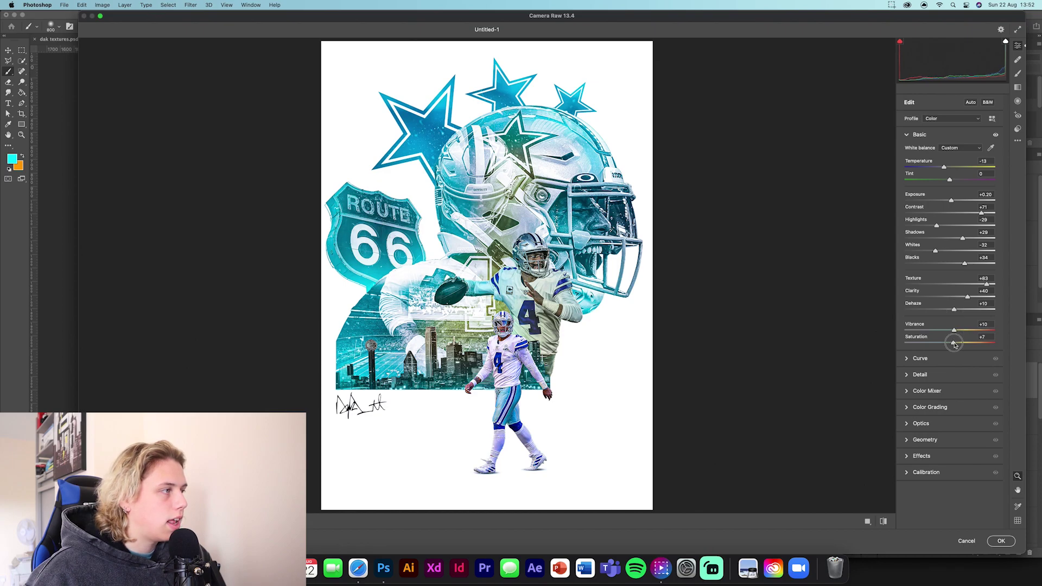
Step: Shape the point curve into a slight S with a shadow point at input 20, output 14, and strongly increase the sharpening
click(907, 358)
drag(913, 258, 913, 261)
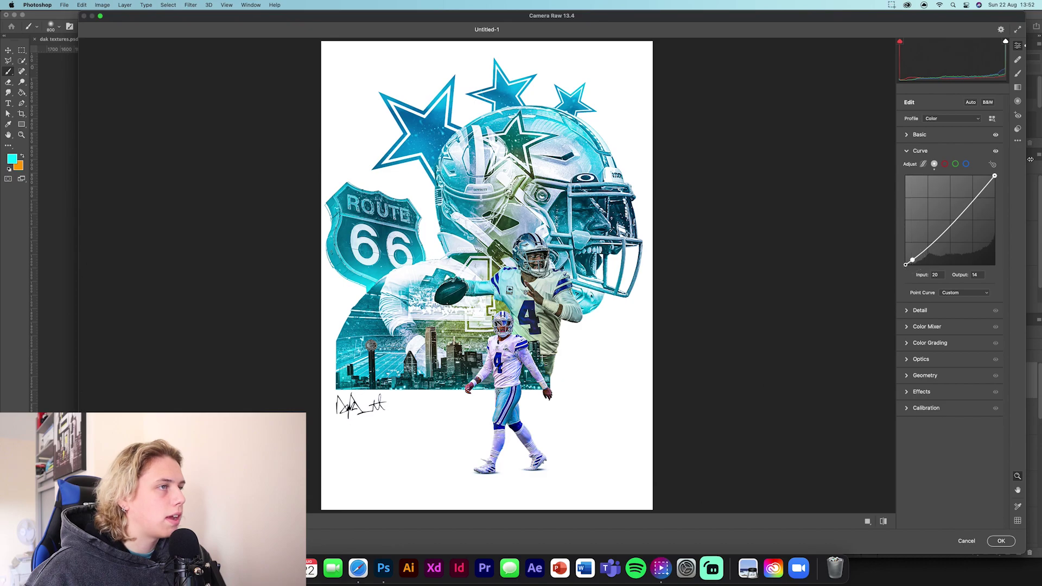
drag(985, 185, 986, 183)
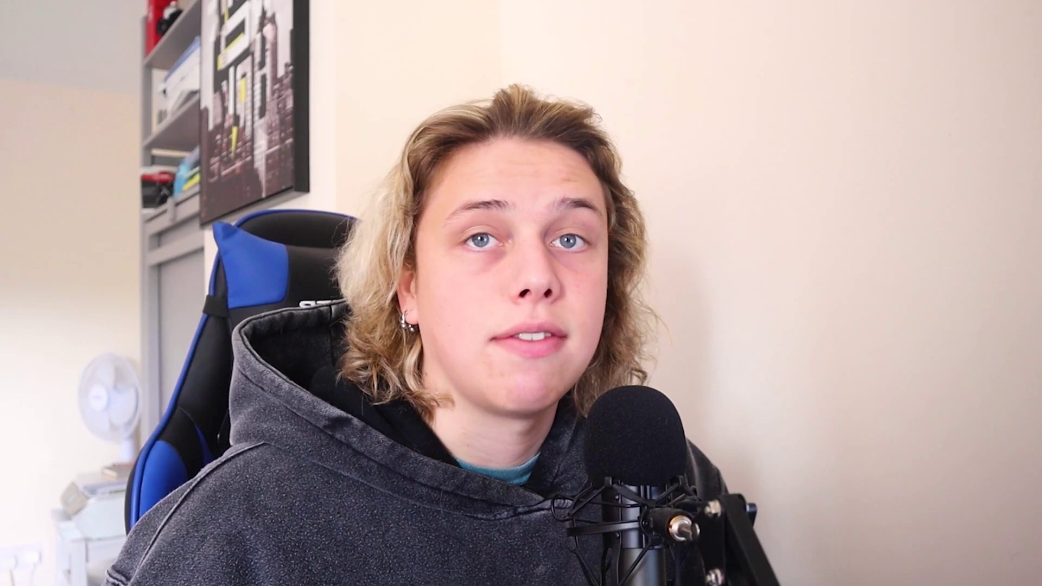
click(920, 310)
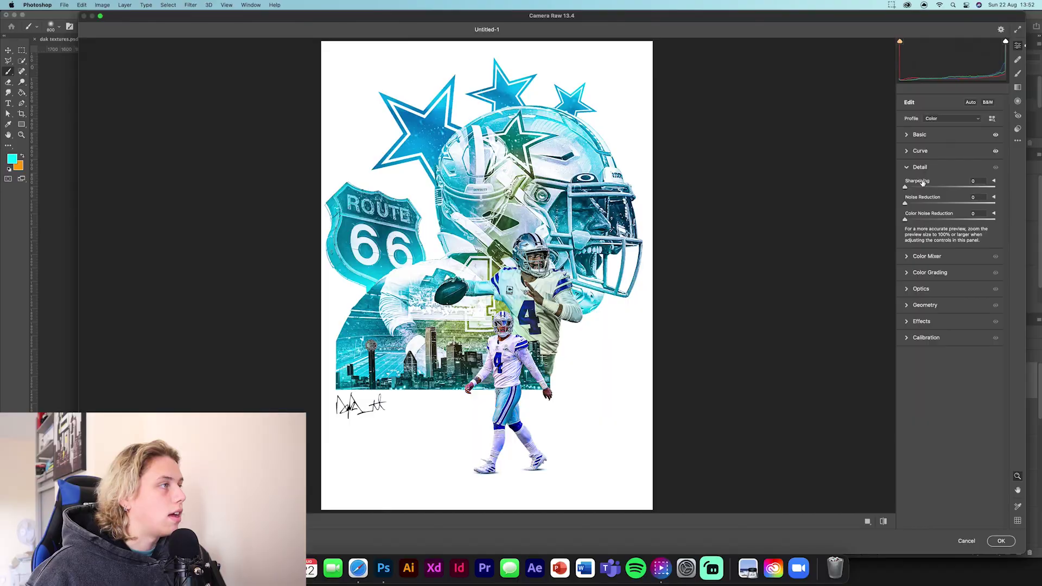
drag(905, 187, 974, 195)
Step: Shift the colour mixer hues to reds +35, oranges -15, yellows -16 and blues -16
click(939, 257)
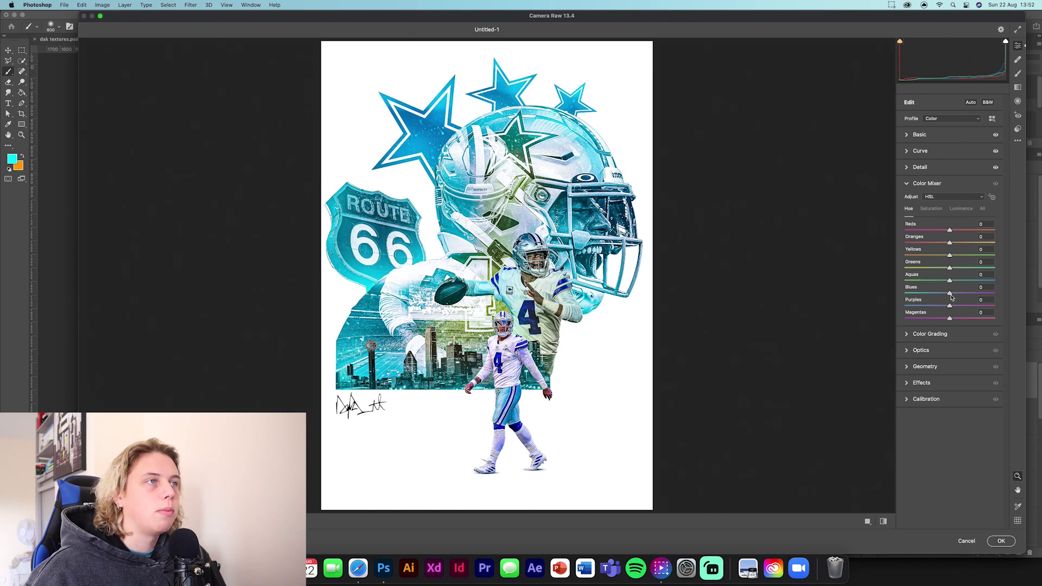
drag(951, 297, 944, 297)
mouse_move(951, 245)
mouse_down()
mouse_move(890, 244)
mouse_move(974, 232)
mouse_move(928, 256)
mouse_move(942, 259)
mouse_up()
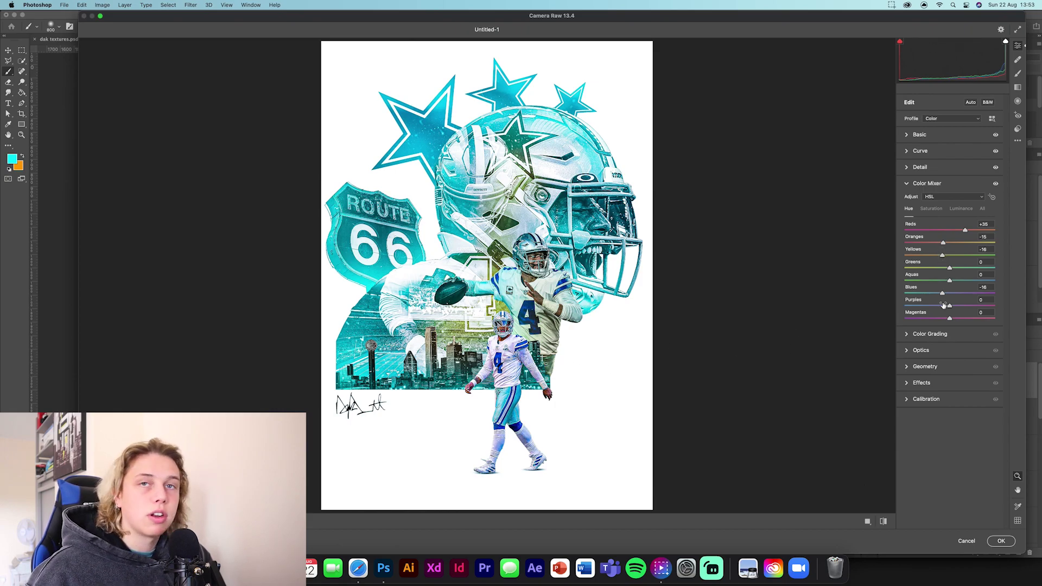
Step: Tint the midtones, shadows and highlights slightly towards cyan-blue with colour grading
click(915, 337)
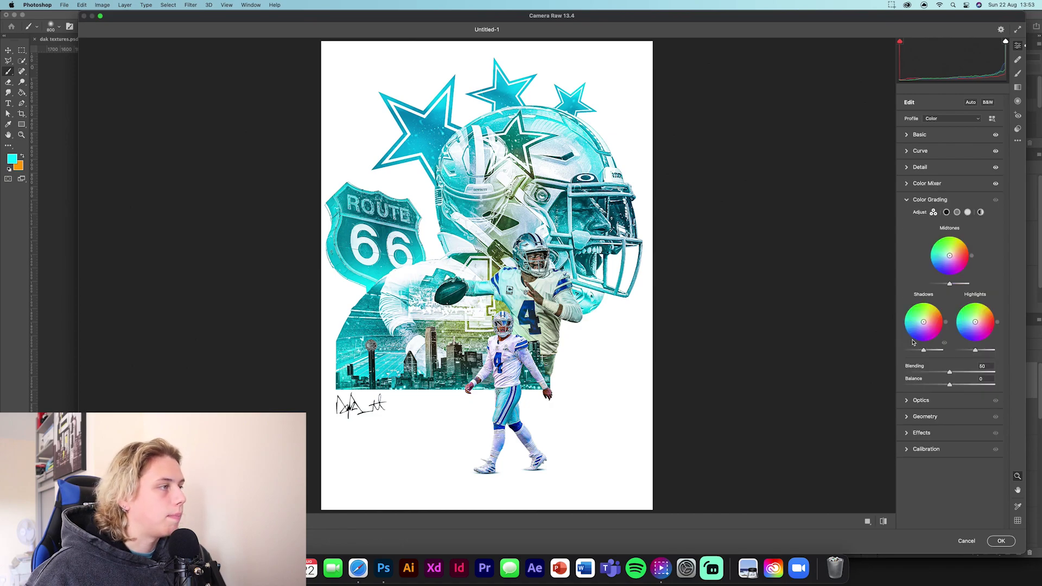
drag(950, 256, 949, 256)
drag(924, 322, 974, 322)
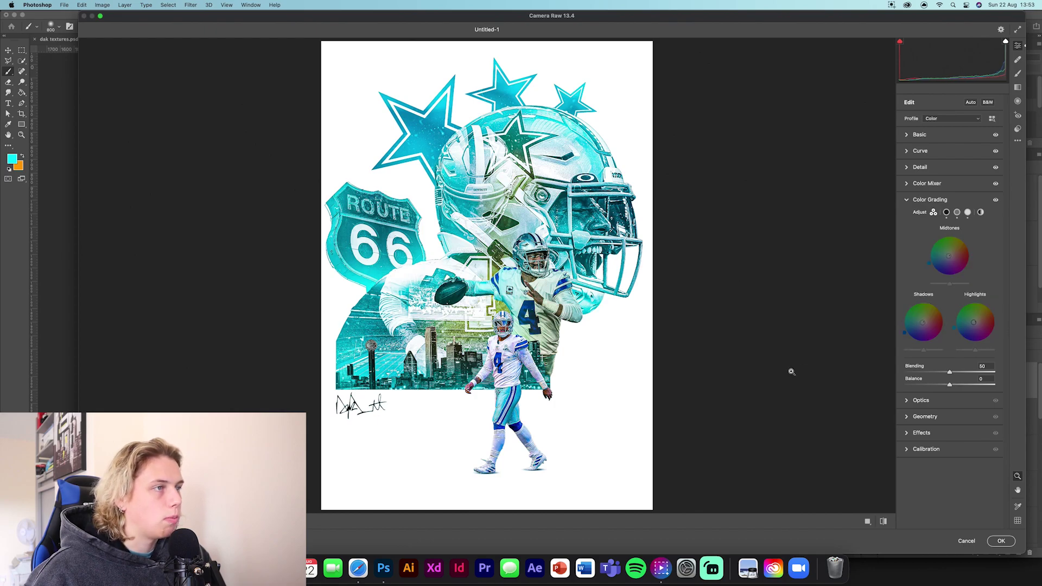
Step: Add film grain of 30 and a vignette of -14 to the poster
click(907, 435)
drag(907, 270, 935, 274)
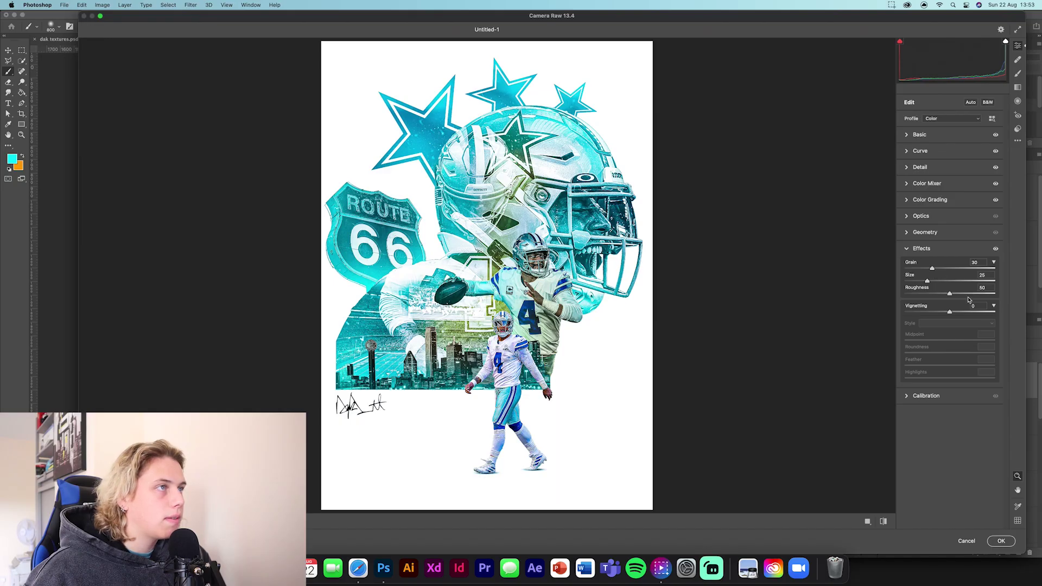
drag(952, 309, 944, 311)
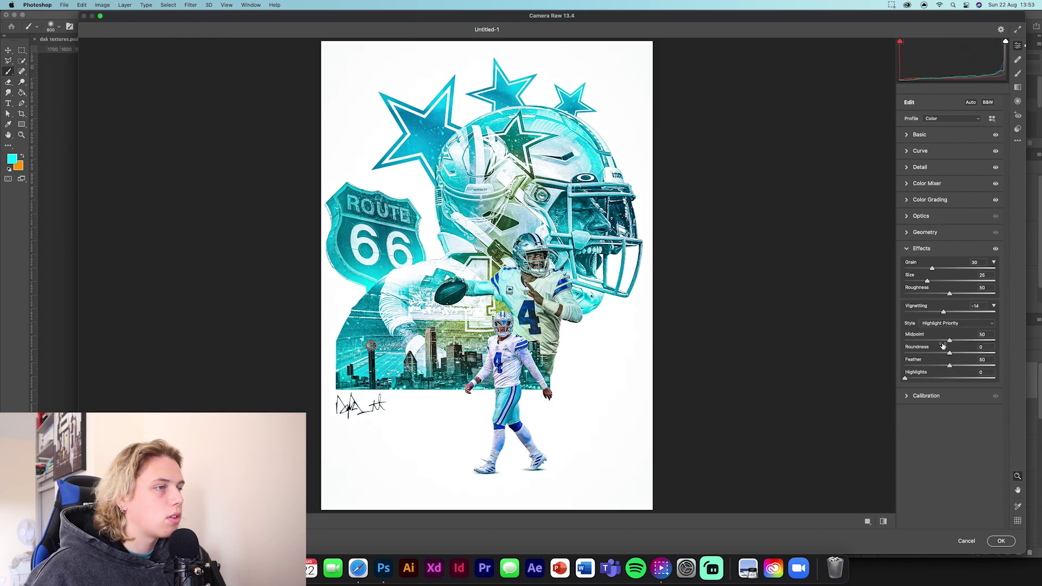
Step: Compare the poster before and after grading side by side and apply the Camera Raw adjustments to the merged layer
click(926, 397)
click(867, 521)
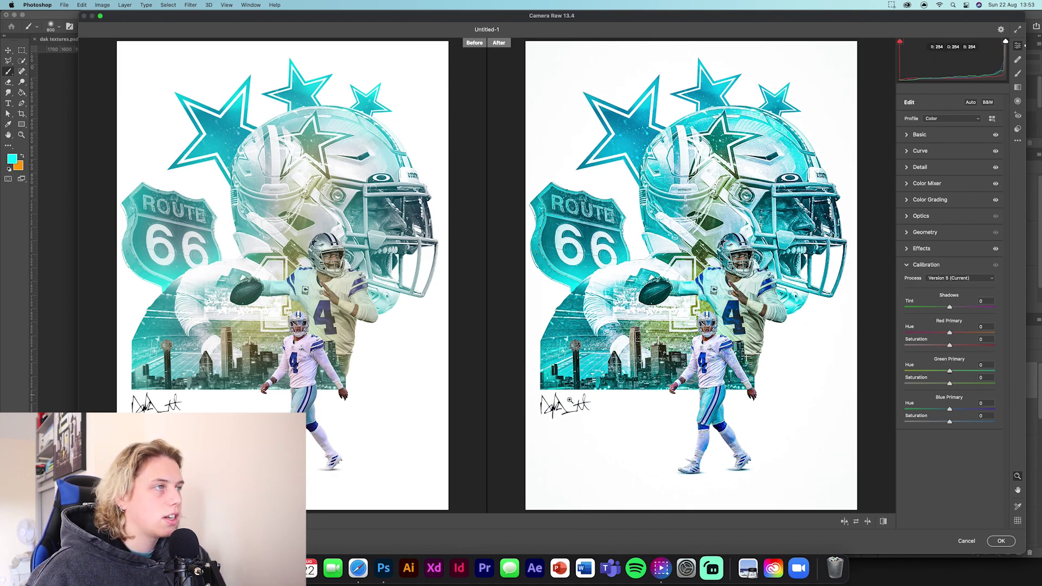
click(1001, 541)
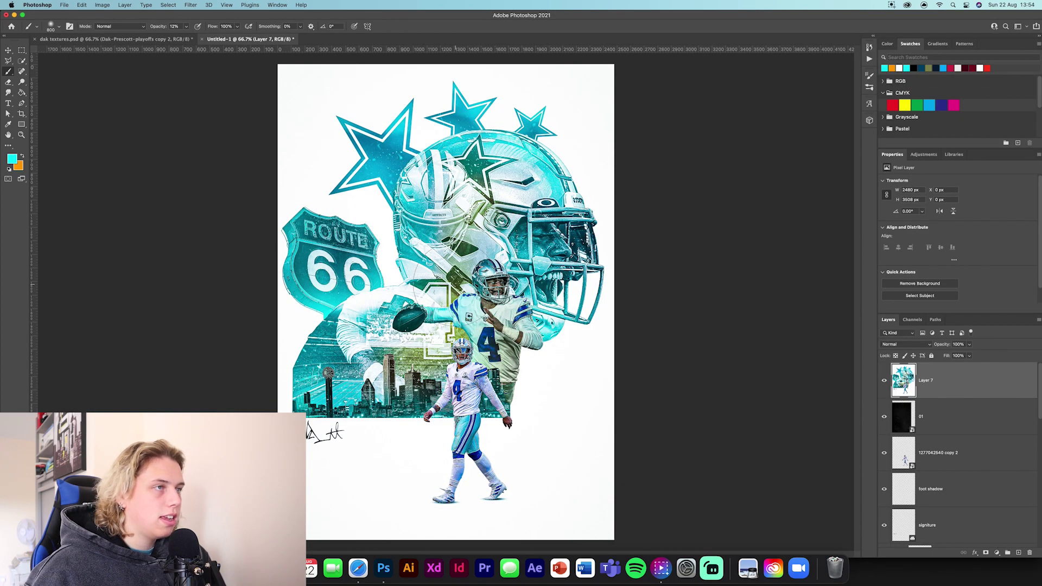